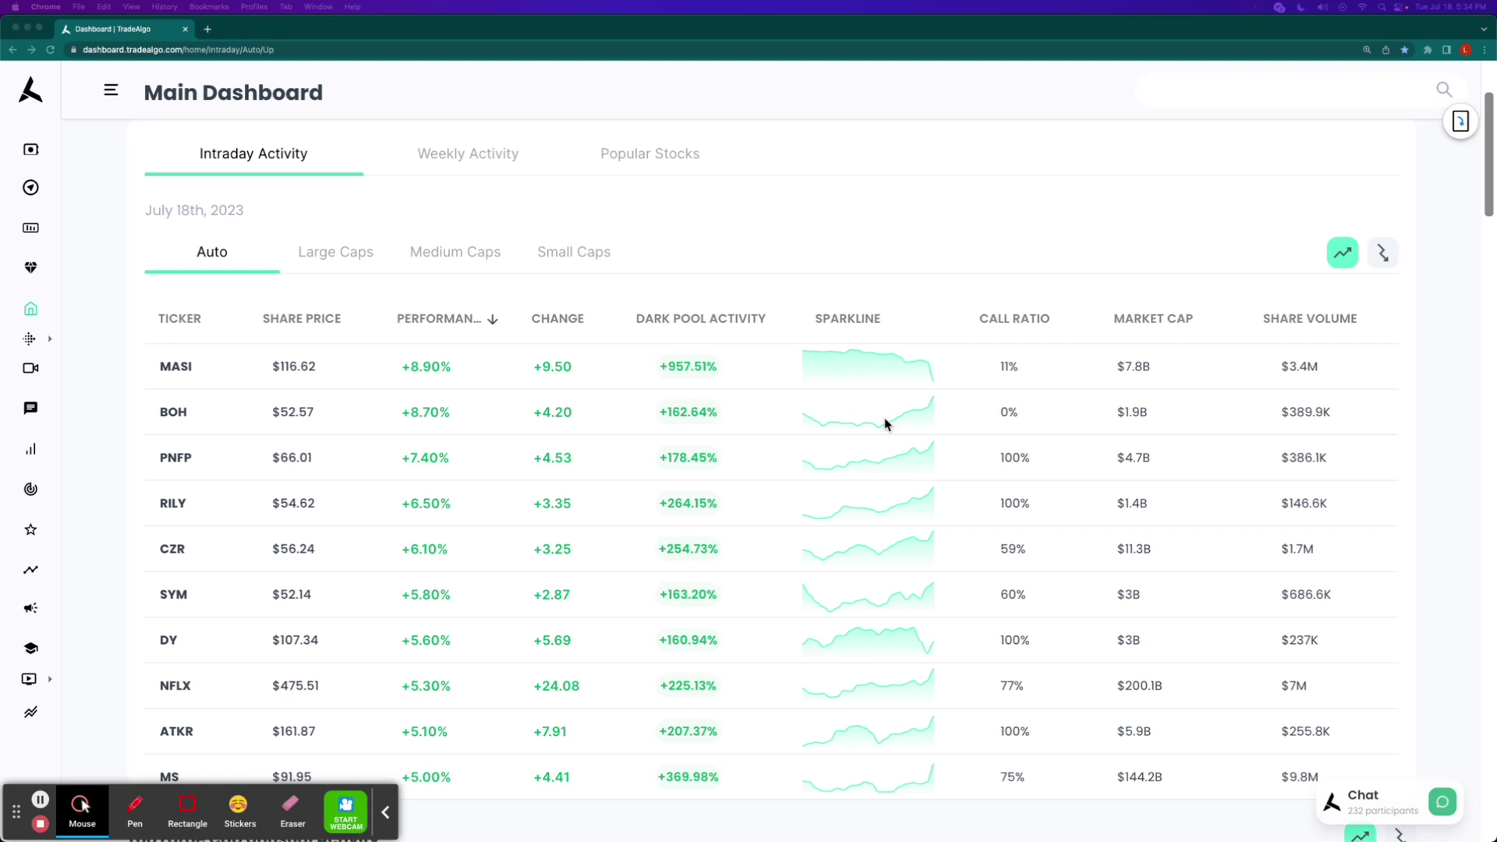
- Compare the intraday gainers across Large Caps, Medium Caps and Small Caps
scroll(874, 424, "down", 1)
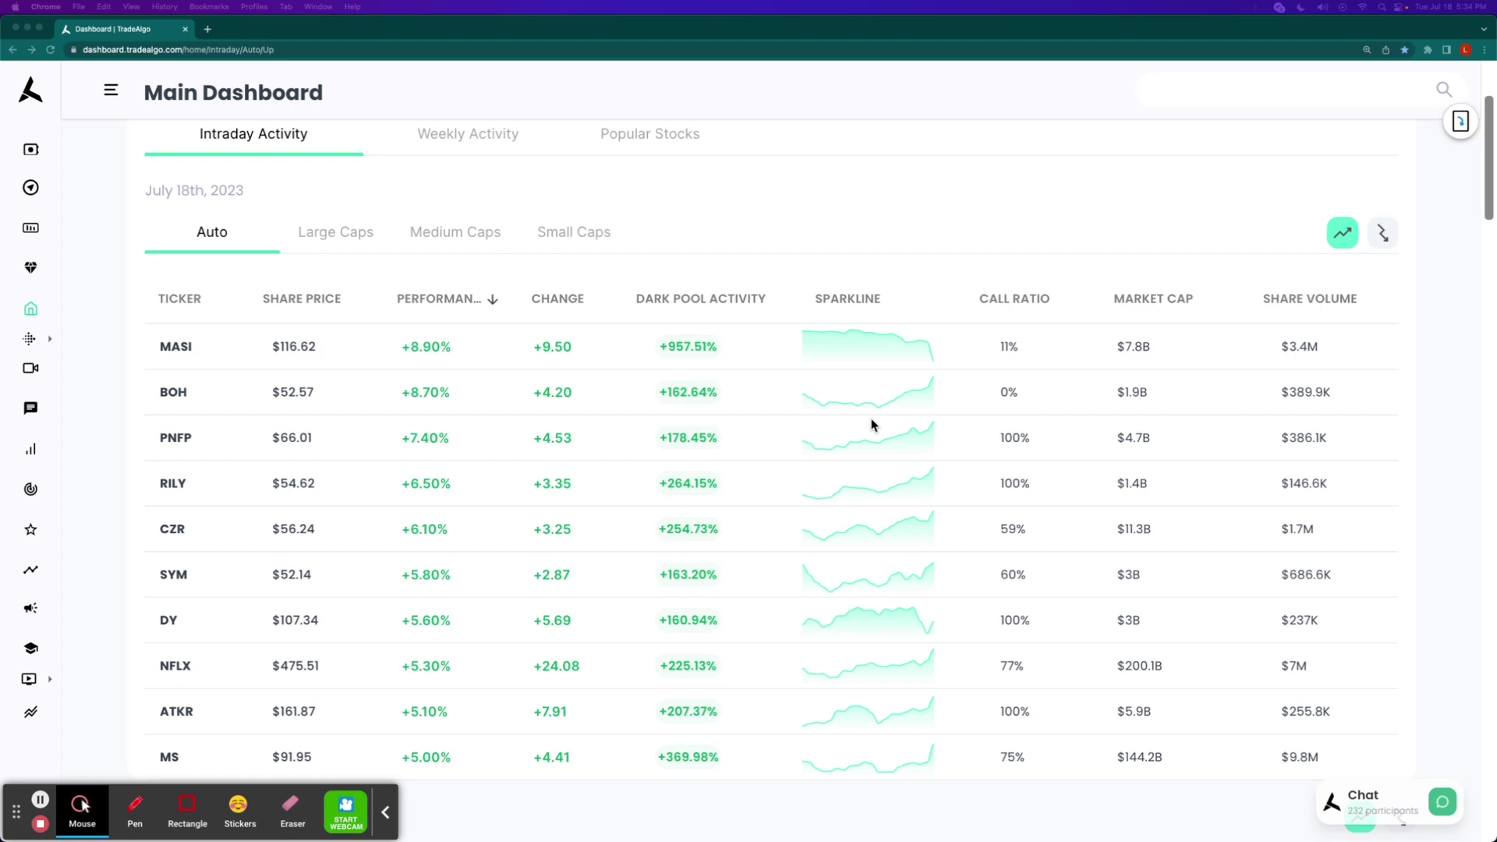
left_click(339, 233)
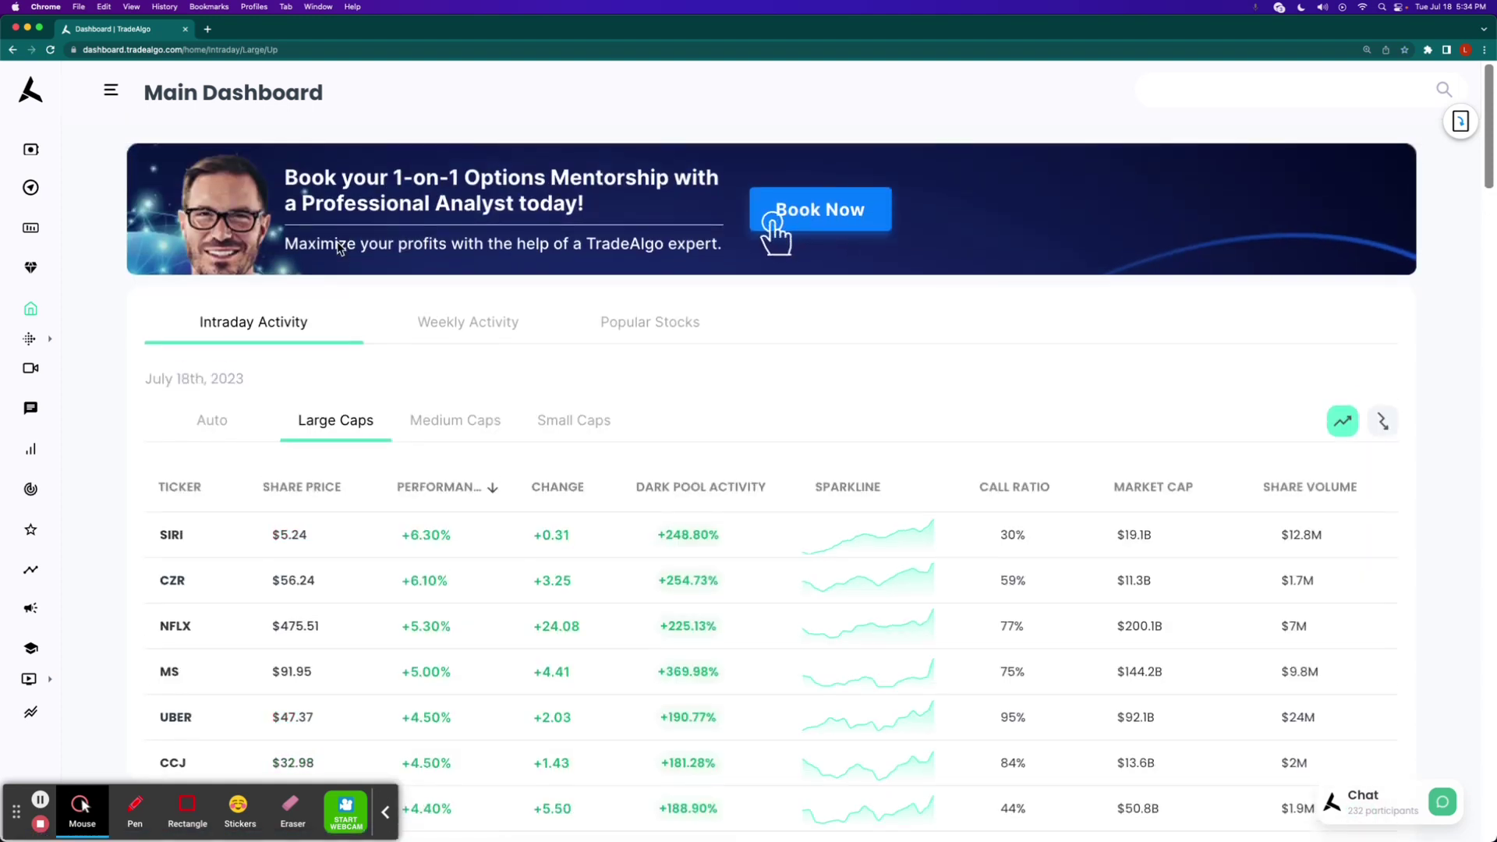
scroll(343, 249, "down", 2)
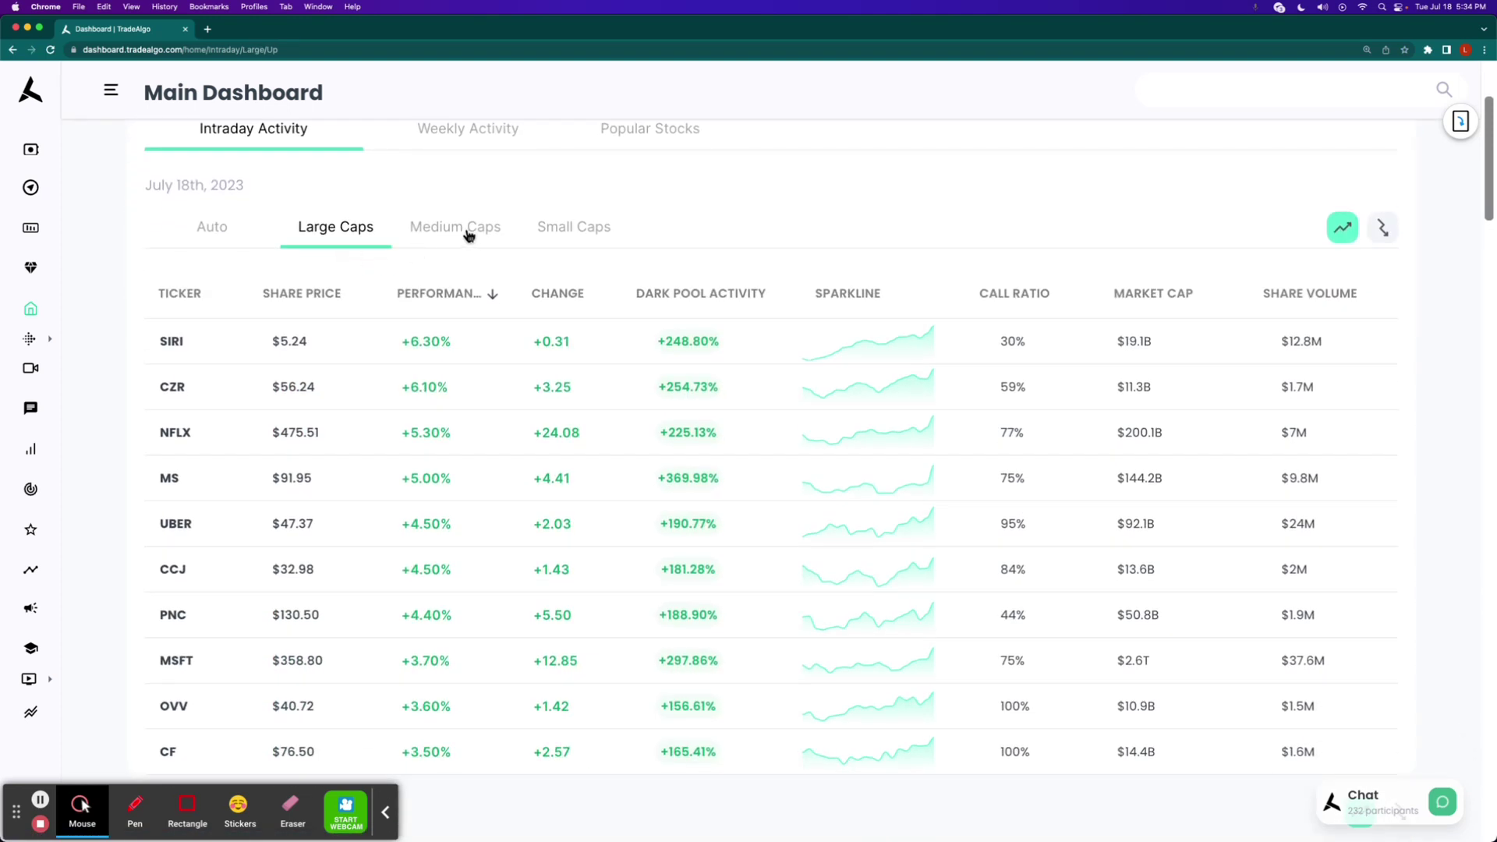
left_click(468, 234)
scroll(476, 236, "down", 2)
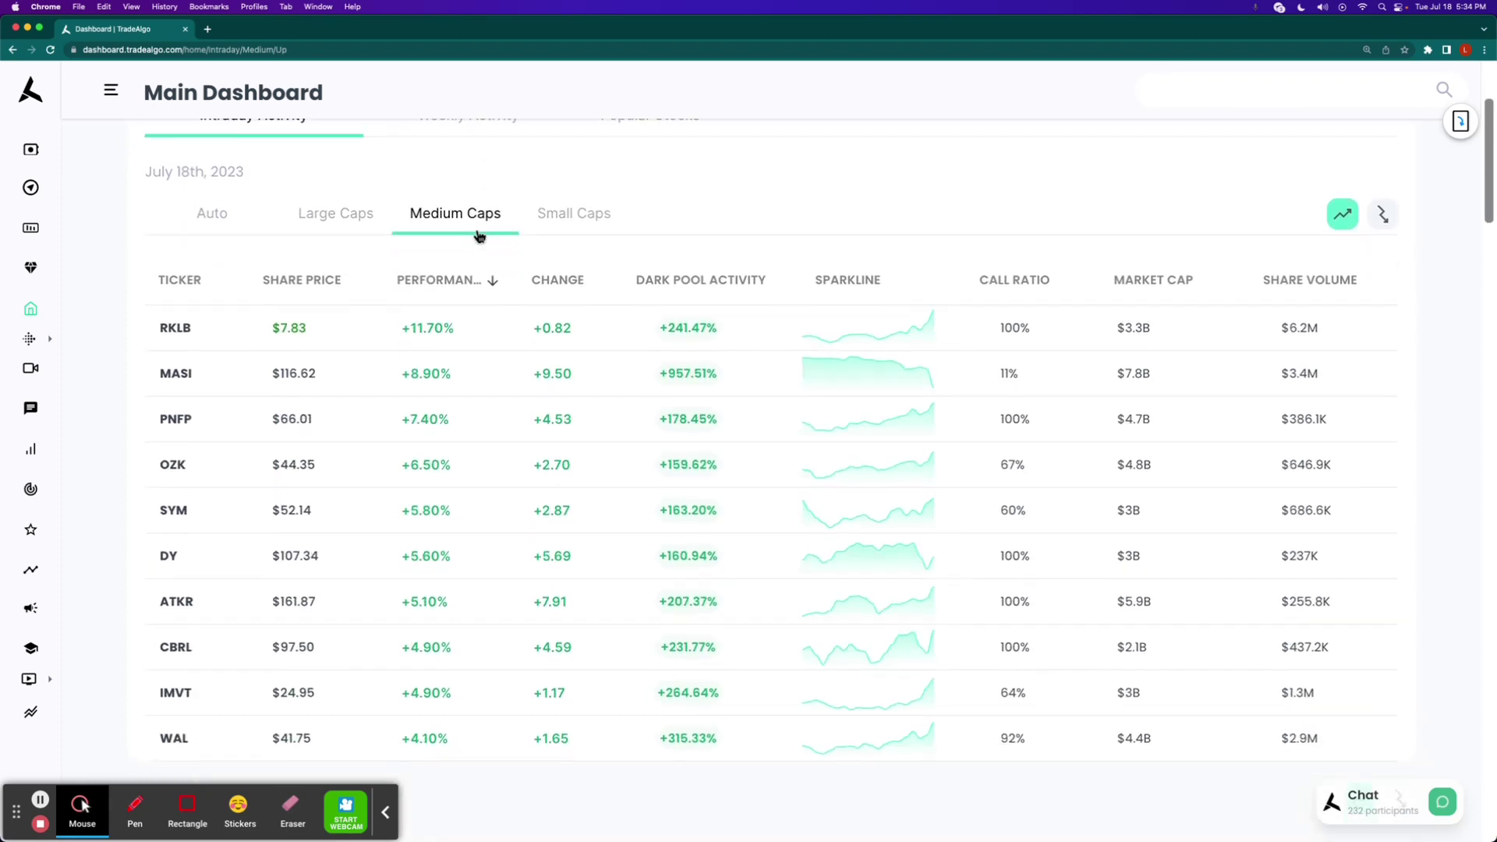
left_click(597, 222)
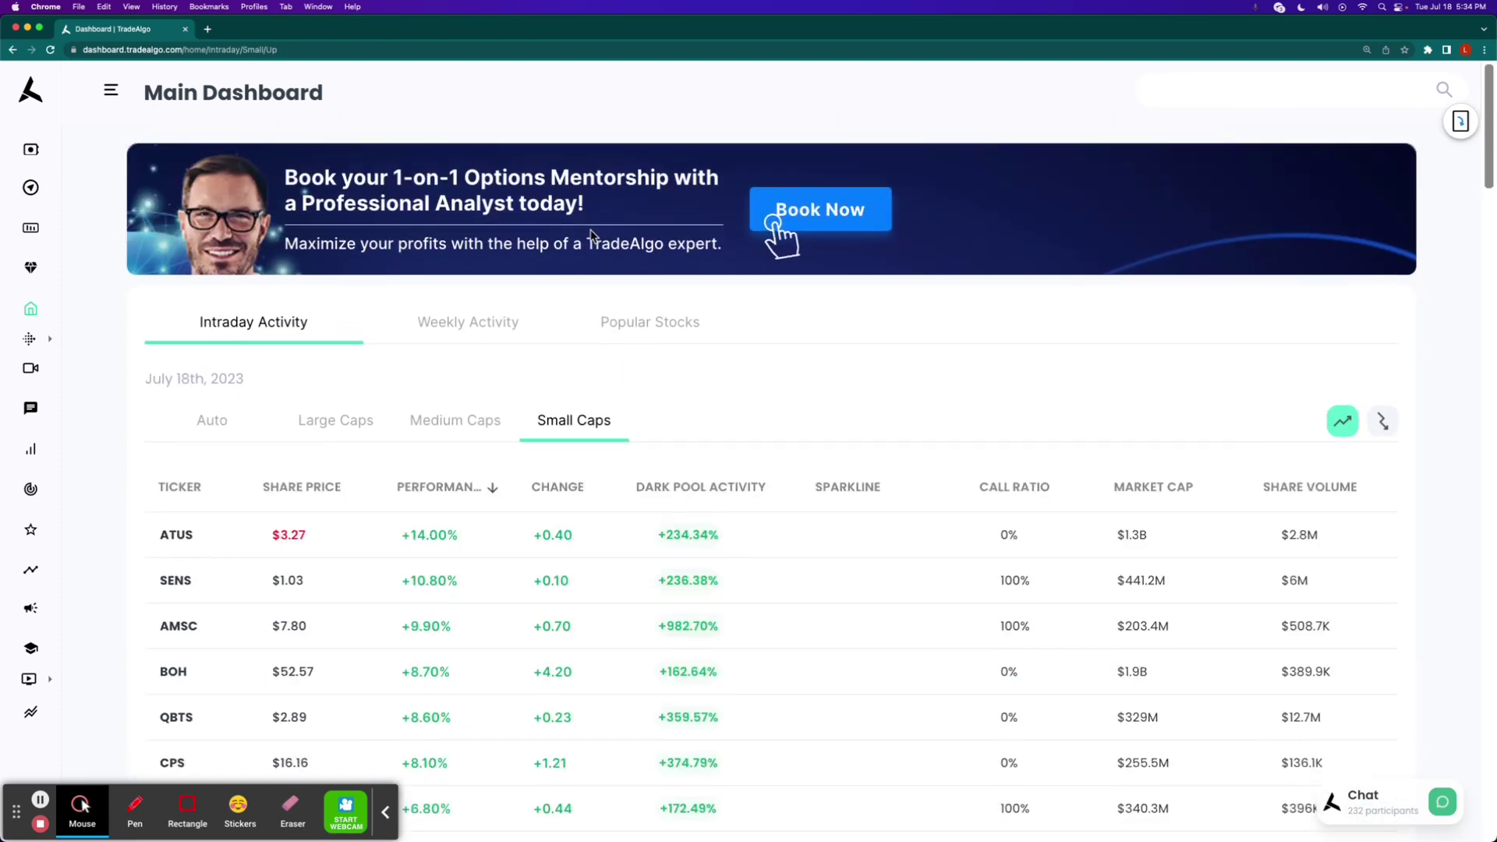
scroll(593, 232, "down", 2)
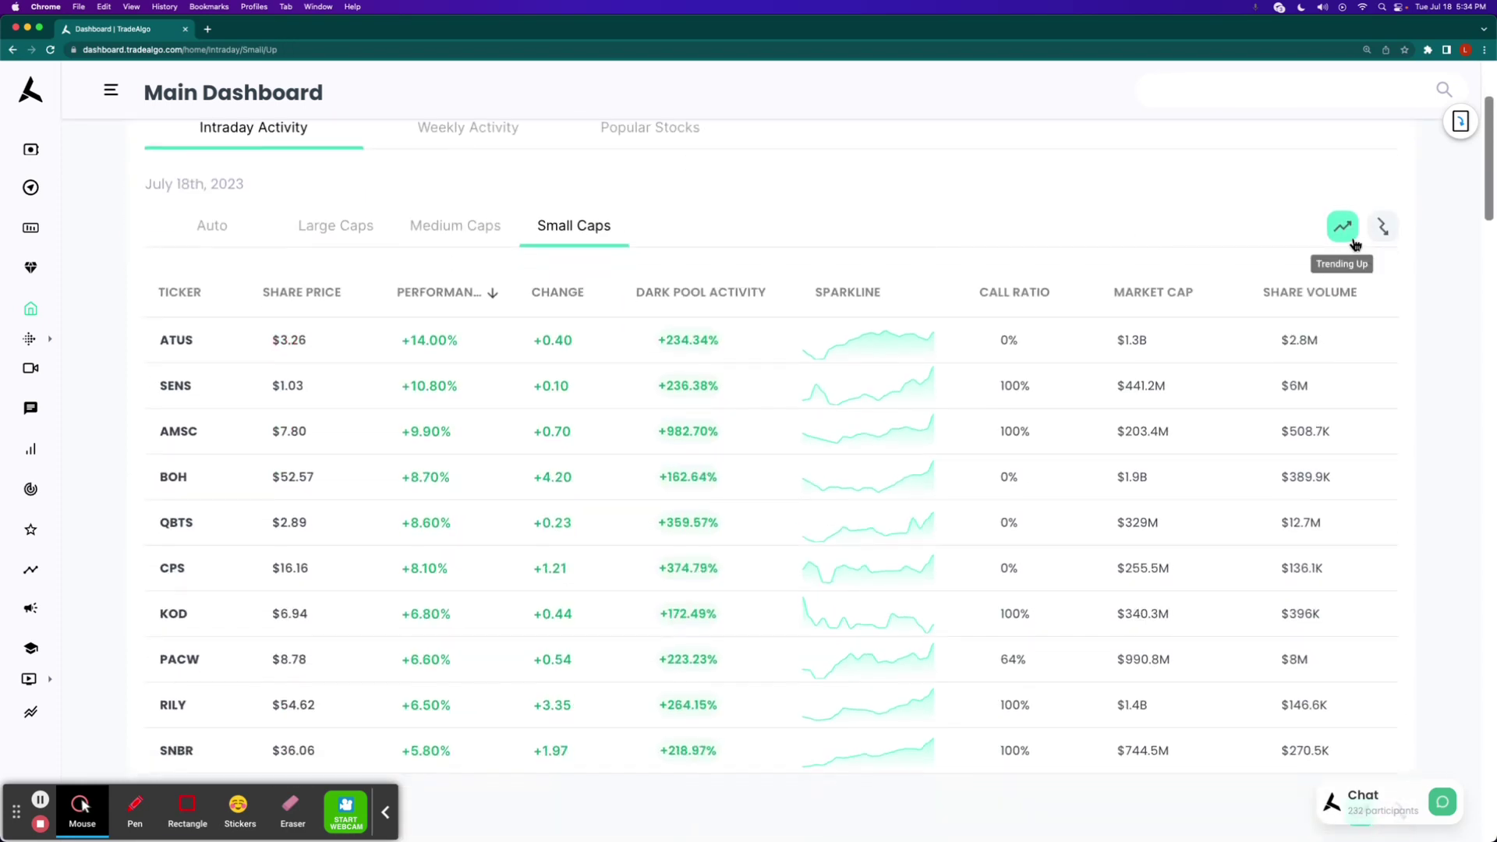
- Review the Medium and Large Caps decliners, then return to the large-cap gainers
left_click(1383, 227)
scroll(686, 299, "down", 2)
scroll(686, 299, "down", 3)
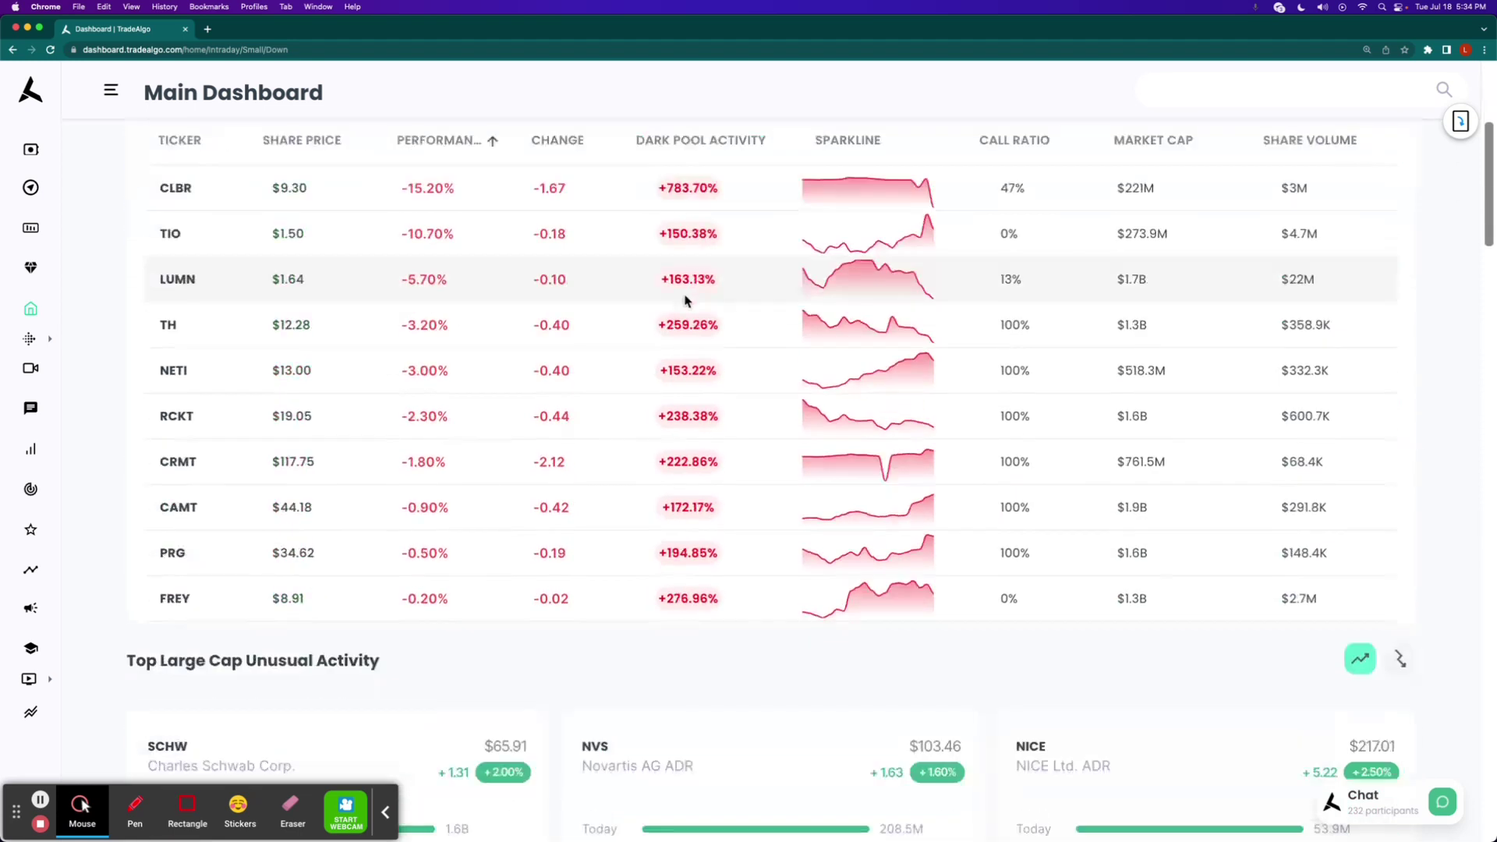
scroll(680, 296, "up", 1)
left_click(414, 151)
scroll(414, 170, "down", 3)
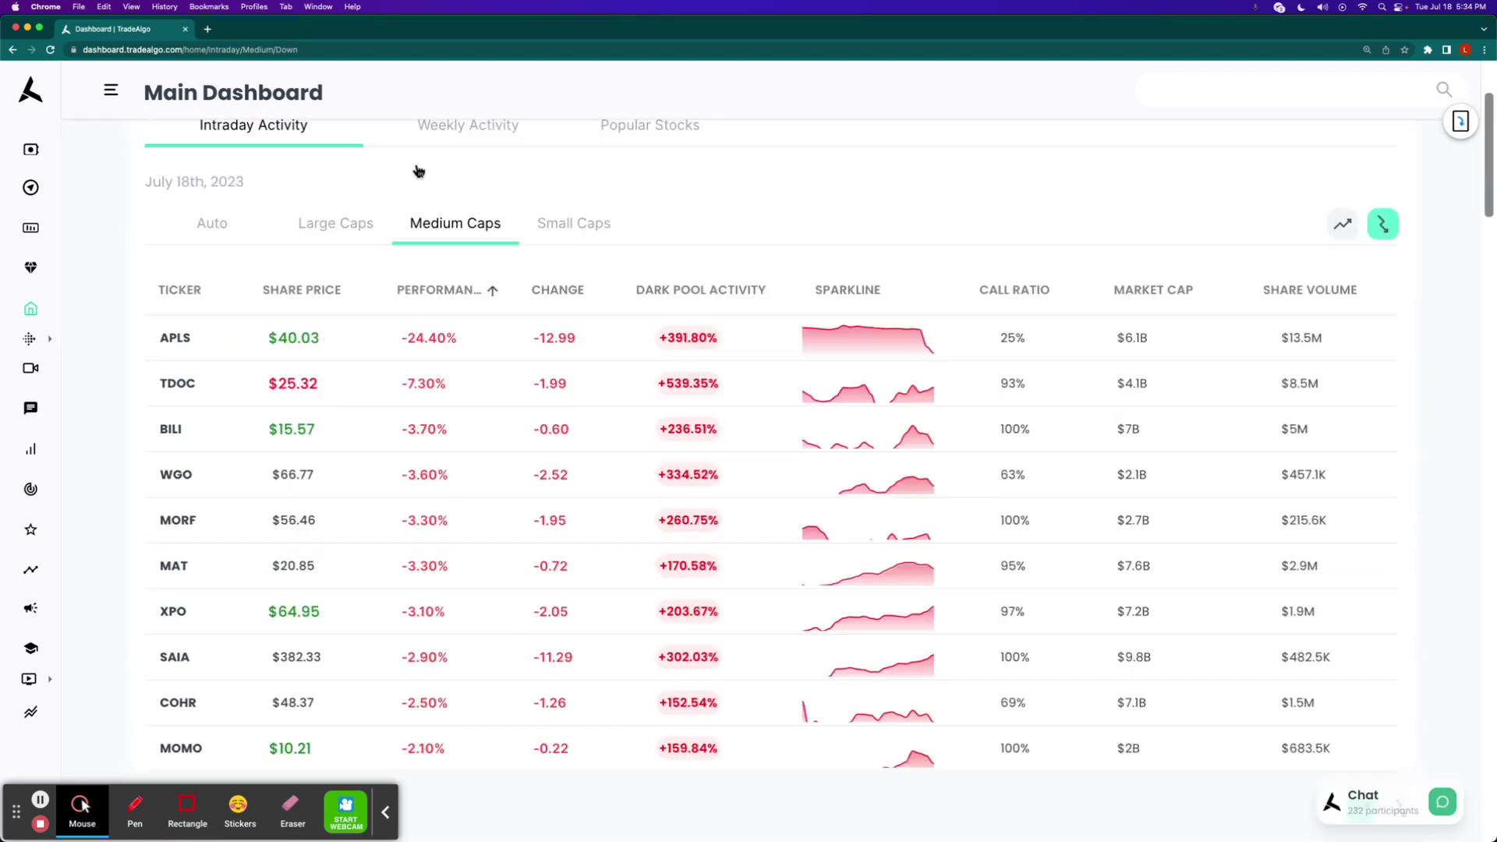
scroll(416, 172, "up", 1)
left_click(348, 183)
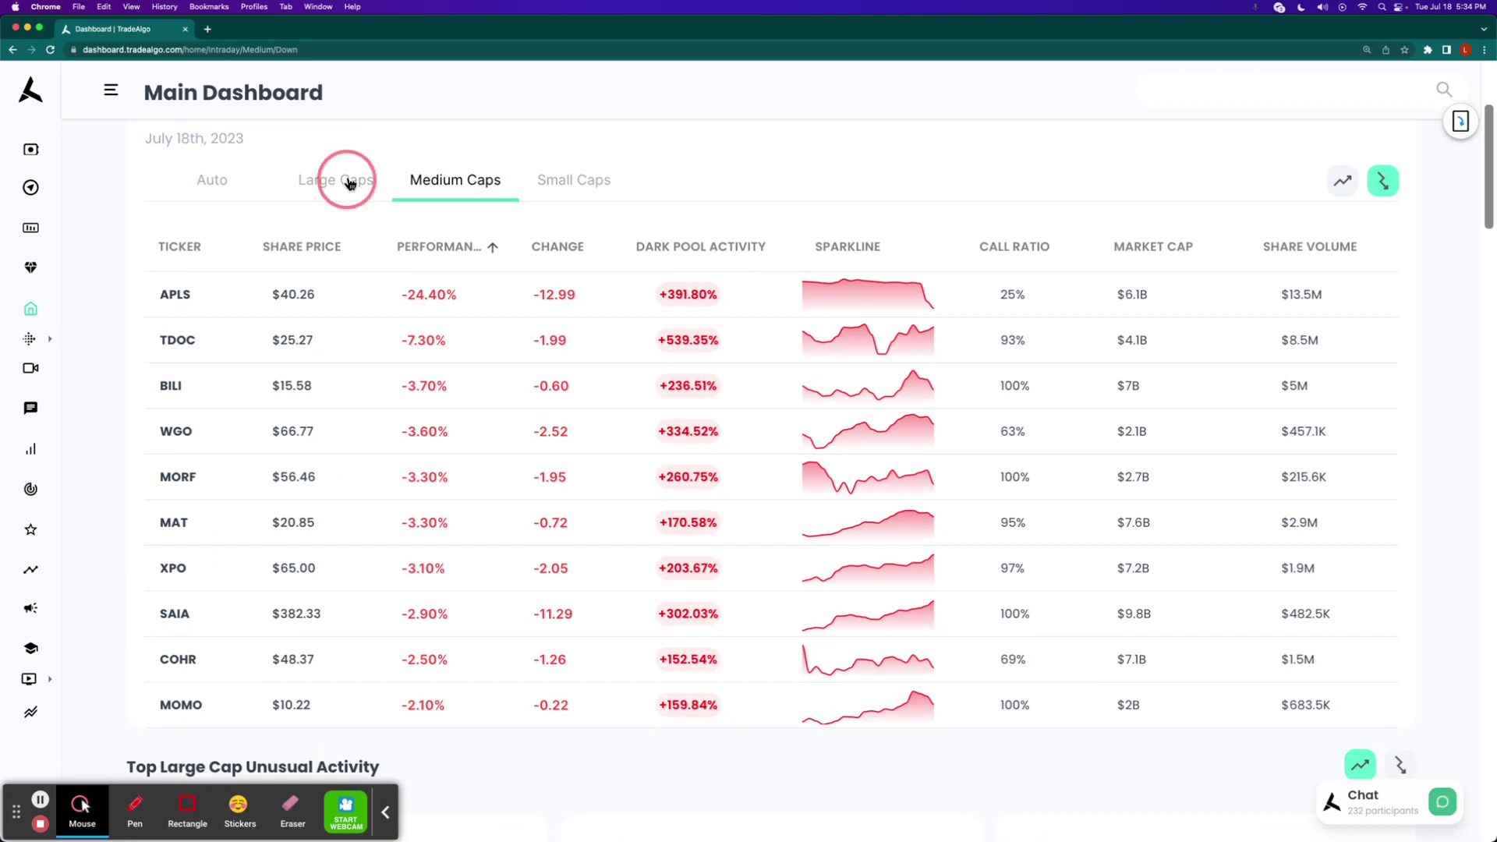
scroll(107, 285, "down", 3)
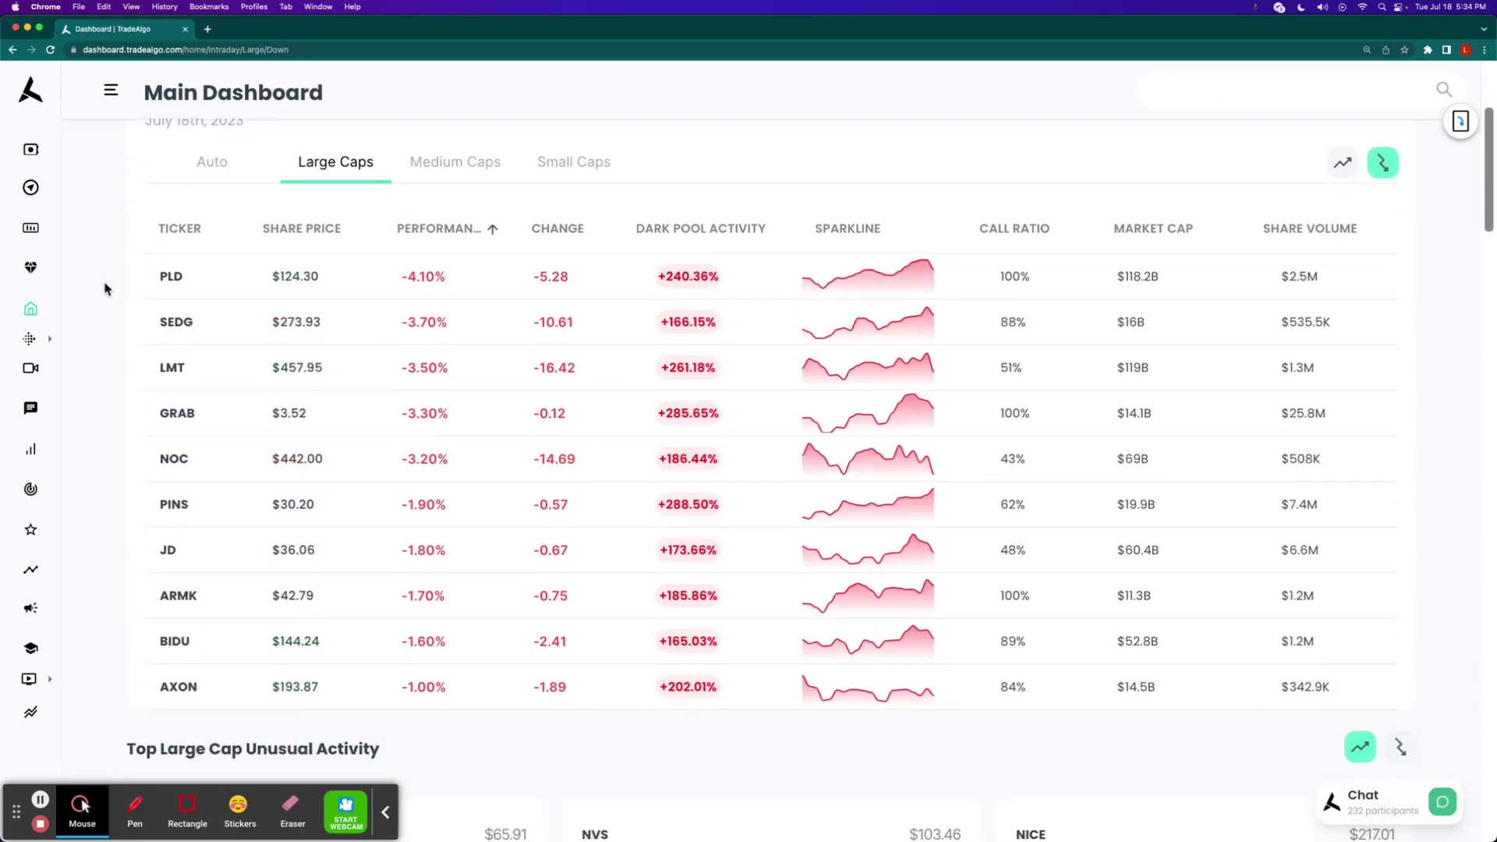
left_click(1341, 162)
- Box the MS row with its +369.98% dark pool activity and +5.00% performance
scroll(296, 380, "down", 2)
scroll(296, 379, "down", 1)
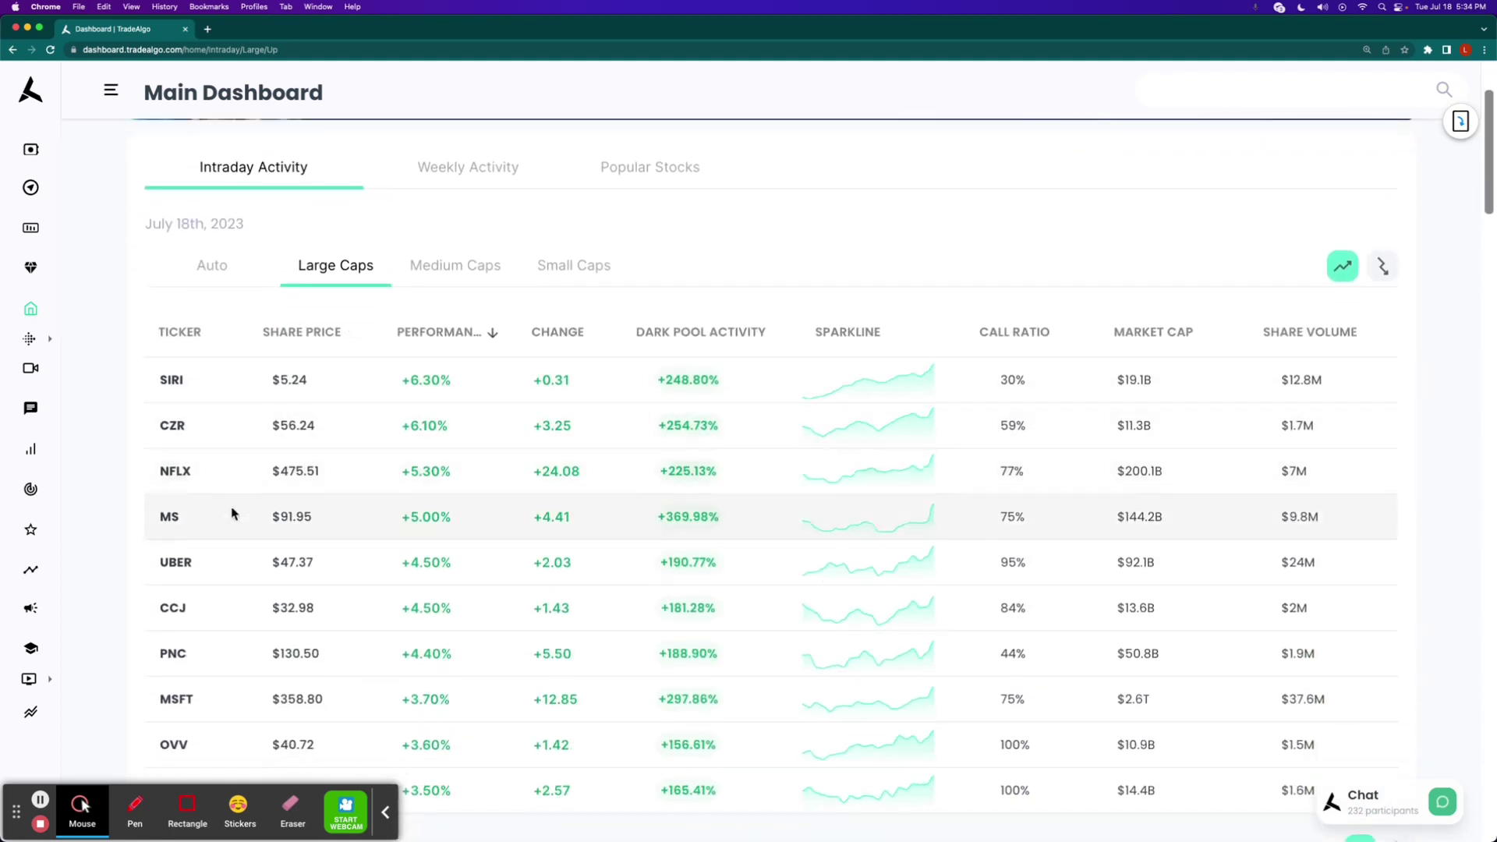
left_click(187, 811)
mouse_move(128, 476)
left_mouse_down()
mouse_move(1140, 558)
mouse_move(1315, 555)
left_mouse_up()
left_click_drag(639, 496, 737, 538)
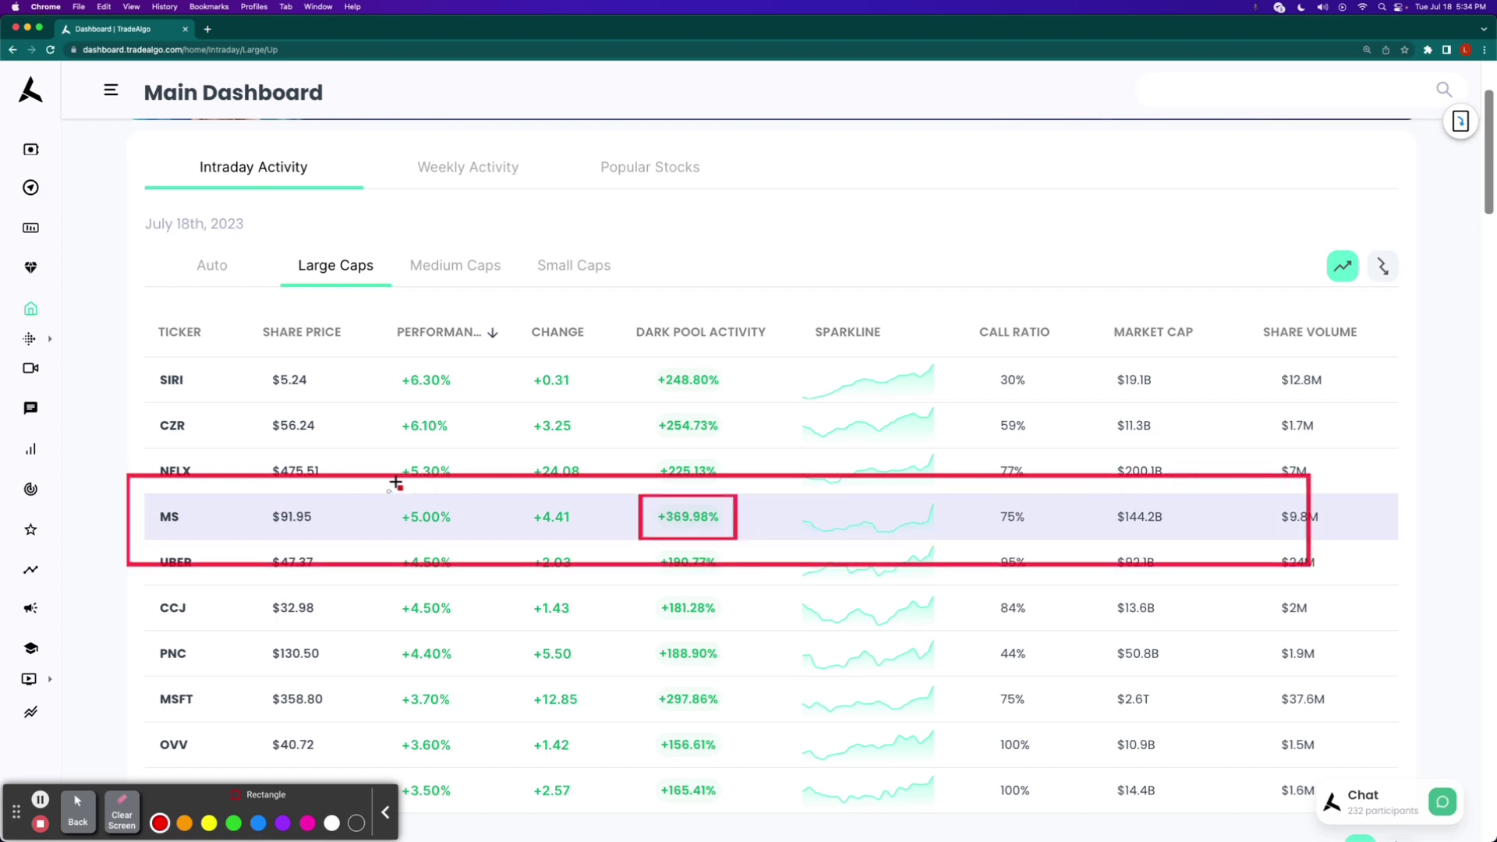
mouse_move(384, 500)
left_mouse_down()
mouse_move(502, 558)
mouse_move(471, 543)
left_mouse_up()
- Clear the highlight boxes and open the MS company page
left_click(121, 815)
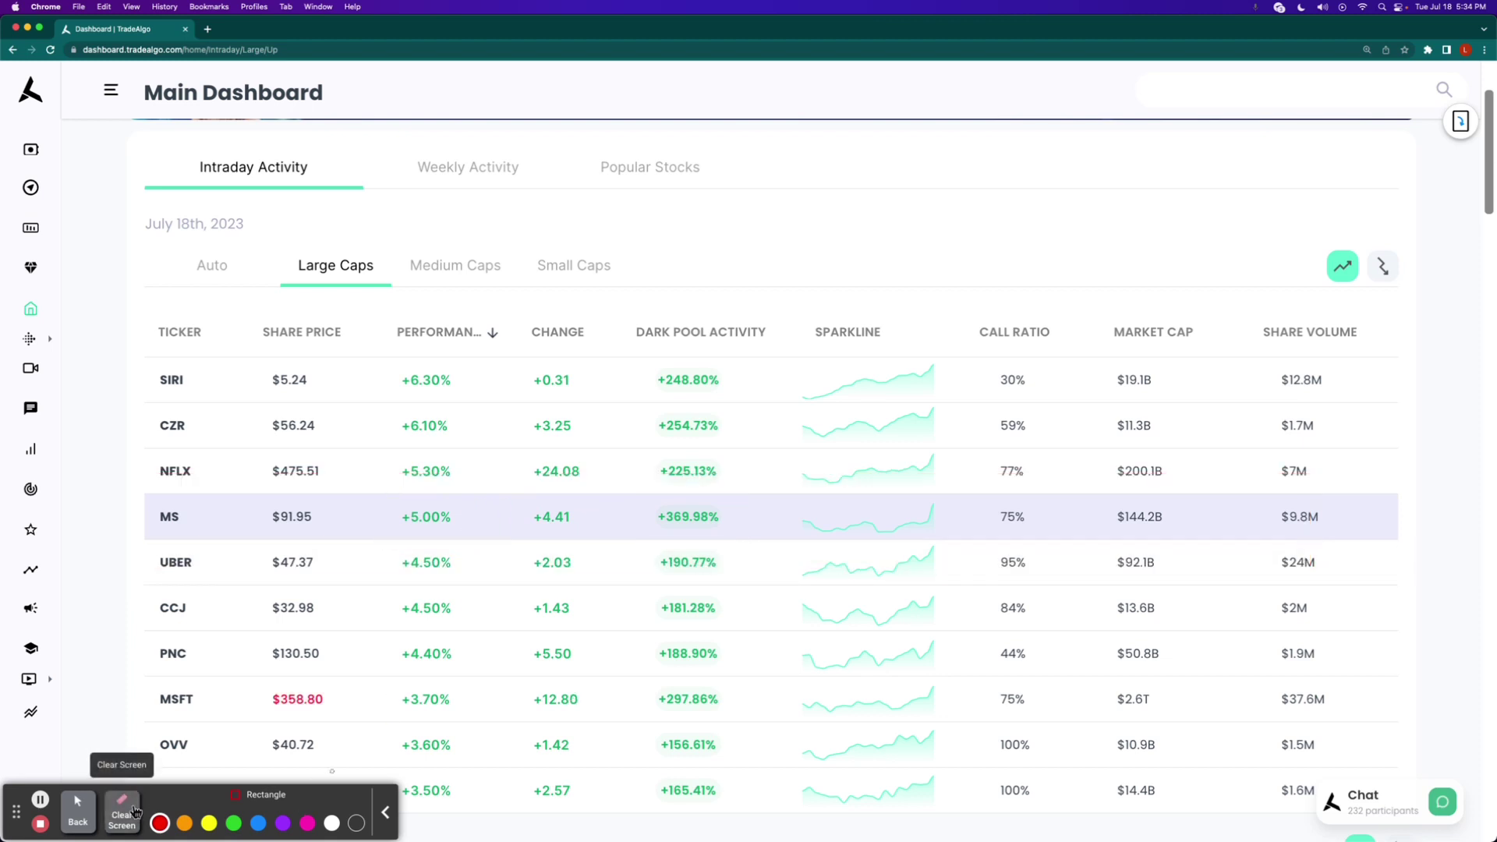
left_click(78, 811)
left_click(167, 526)
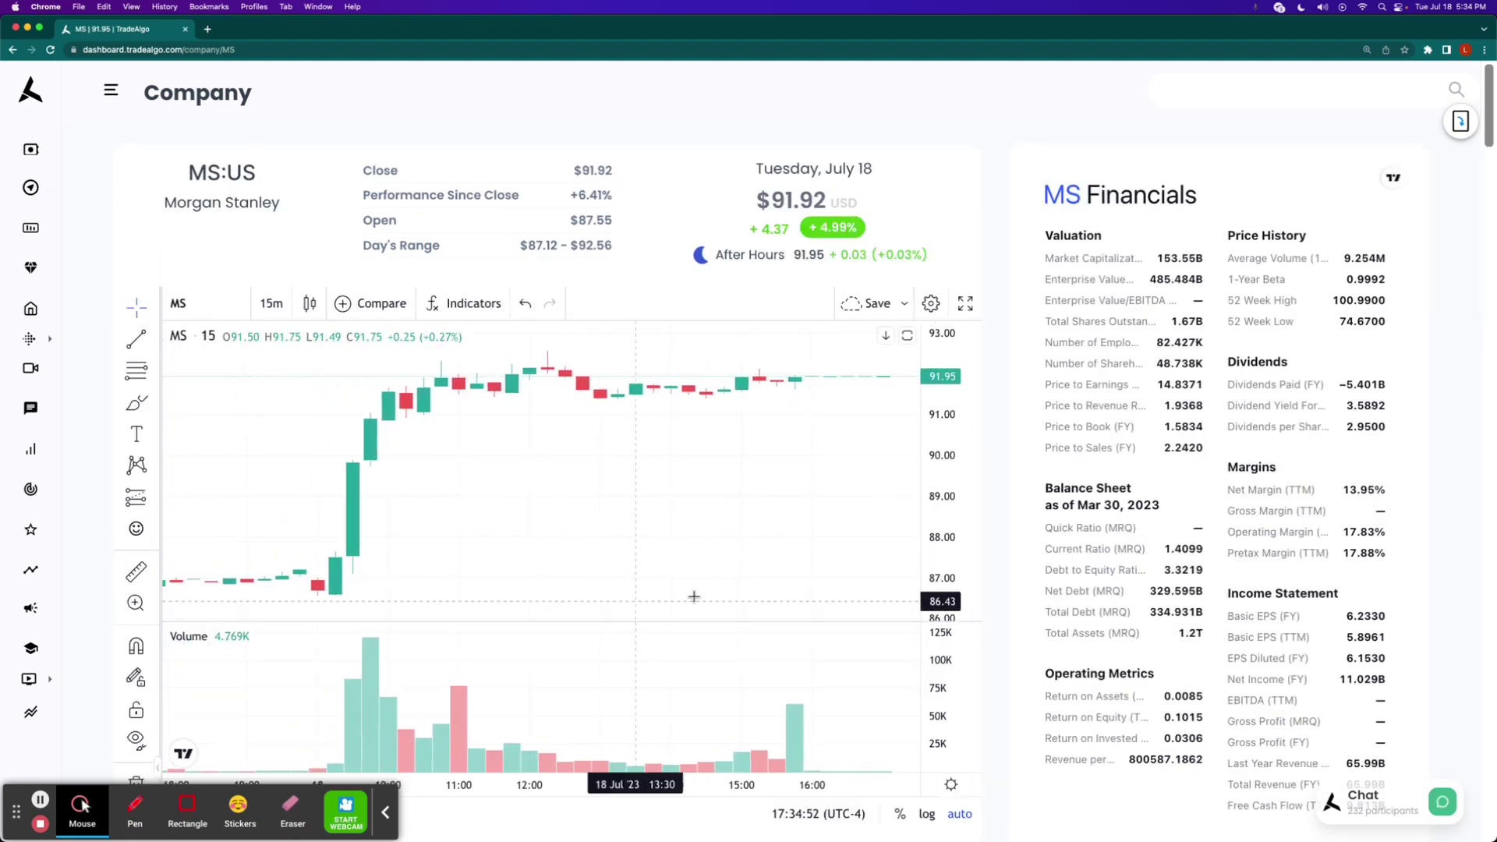
scroll(1180, 616, "down", 10)
scroll(1334, 642, "down", 3)
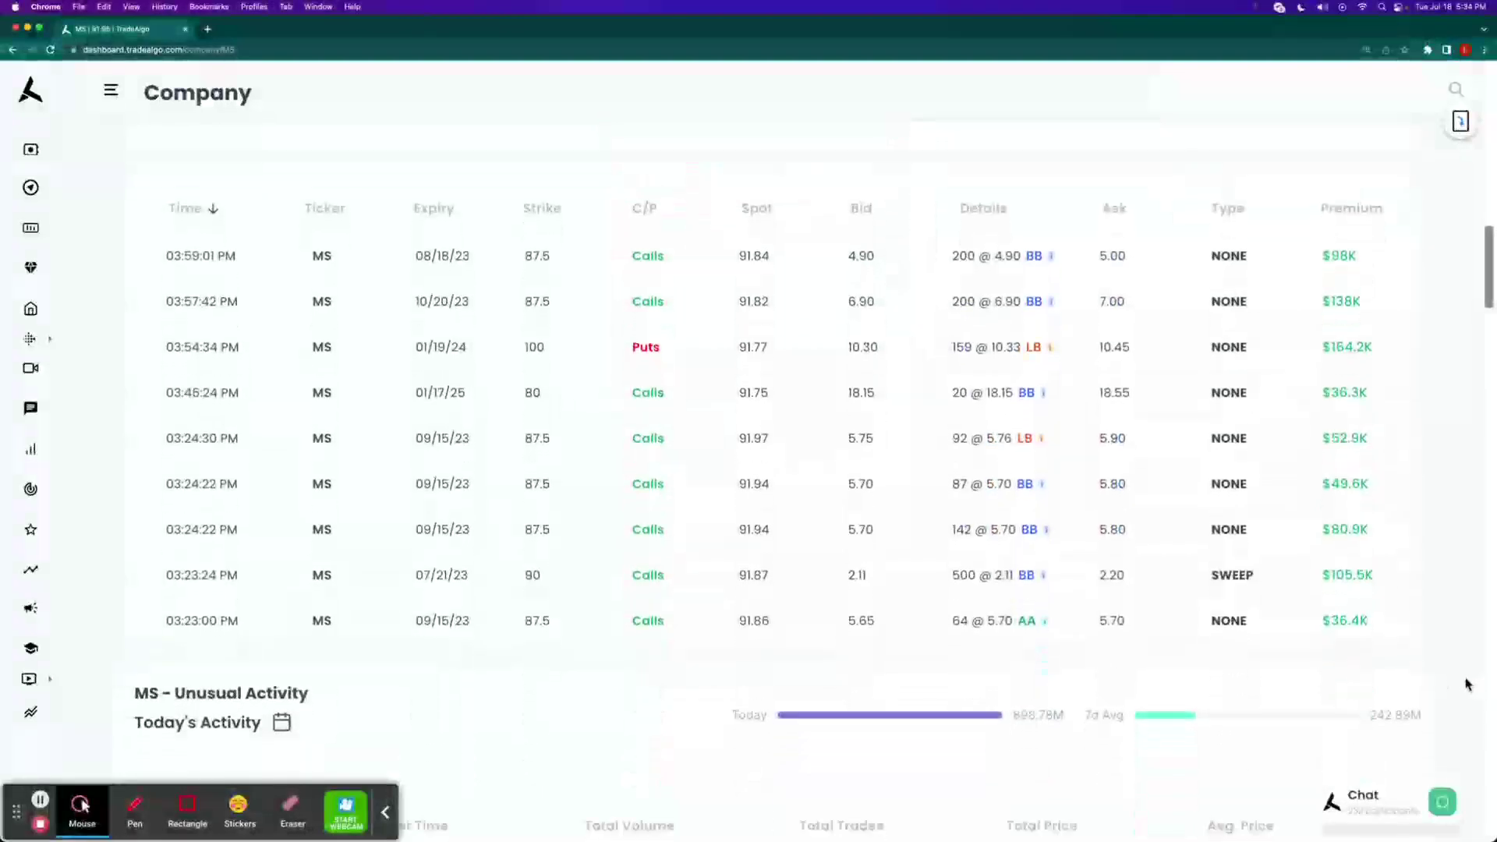
left_click(199, 800)
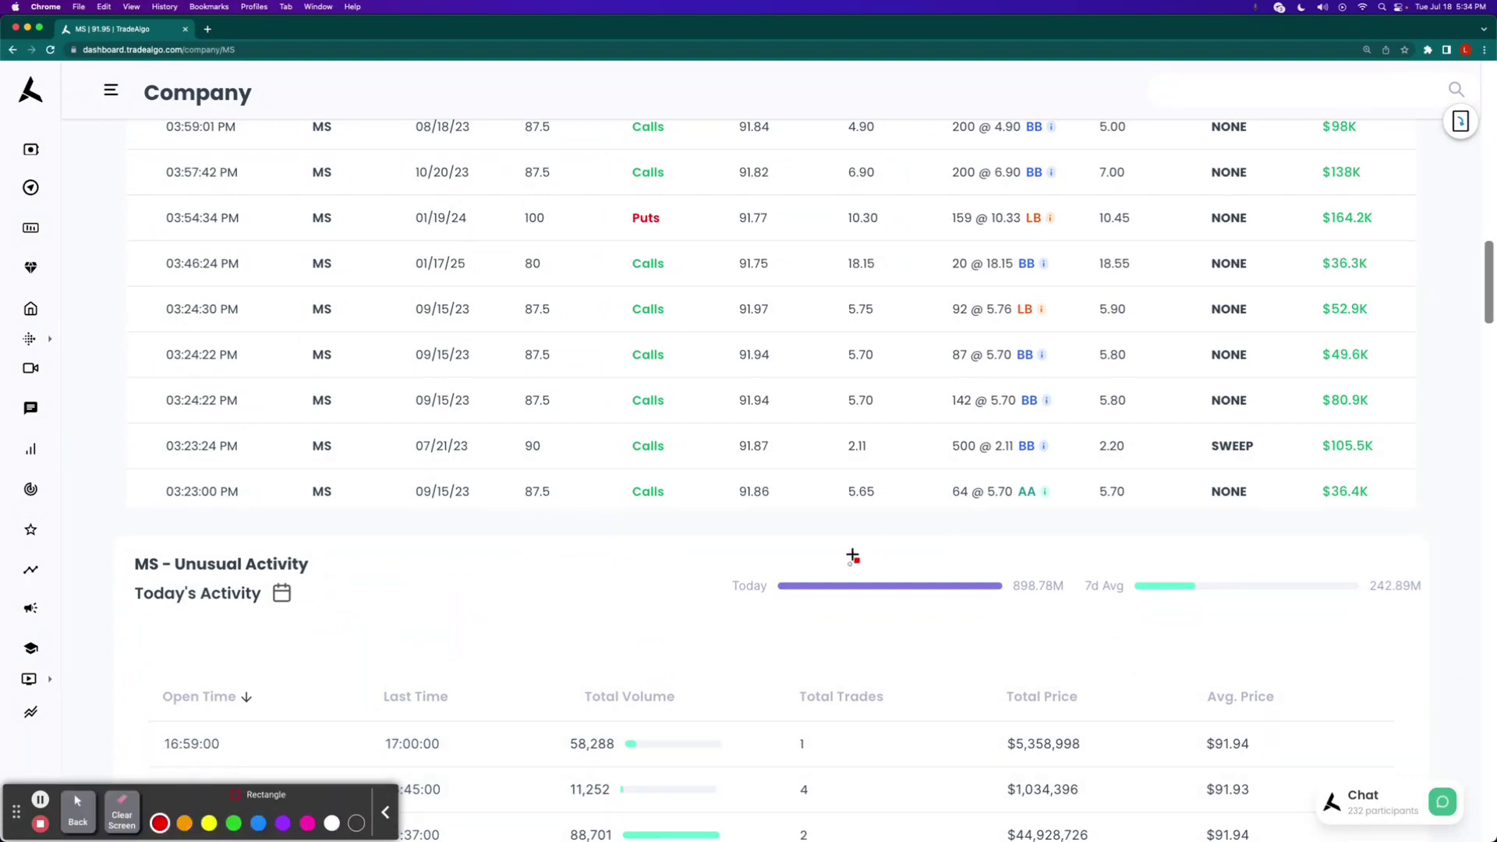
mouse_move(693, 553)
left_mouse_down()
mouse_move(1115, 645)
mouse_move(1460, 616)
left_mouse_up()
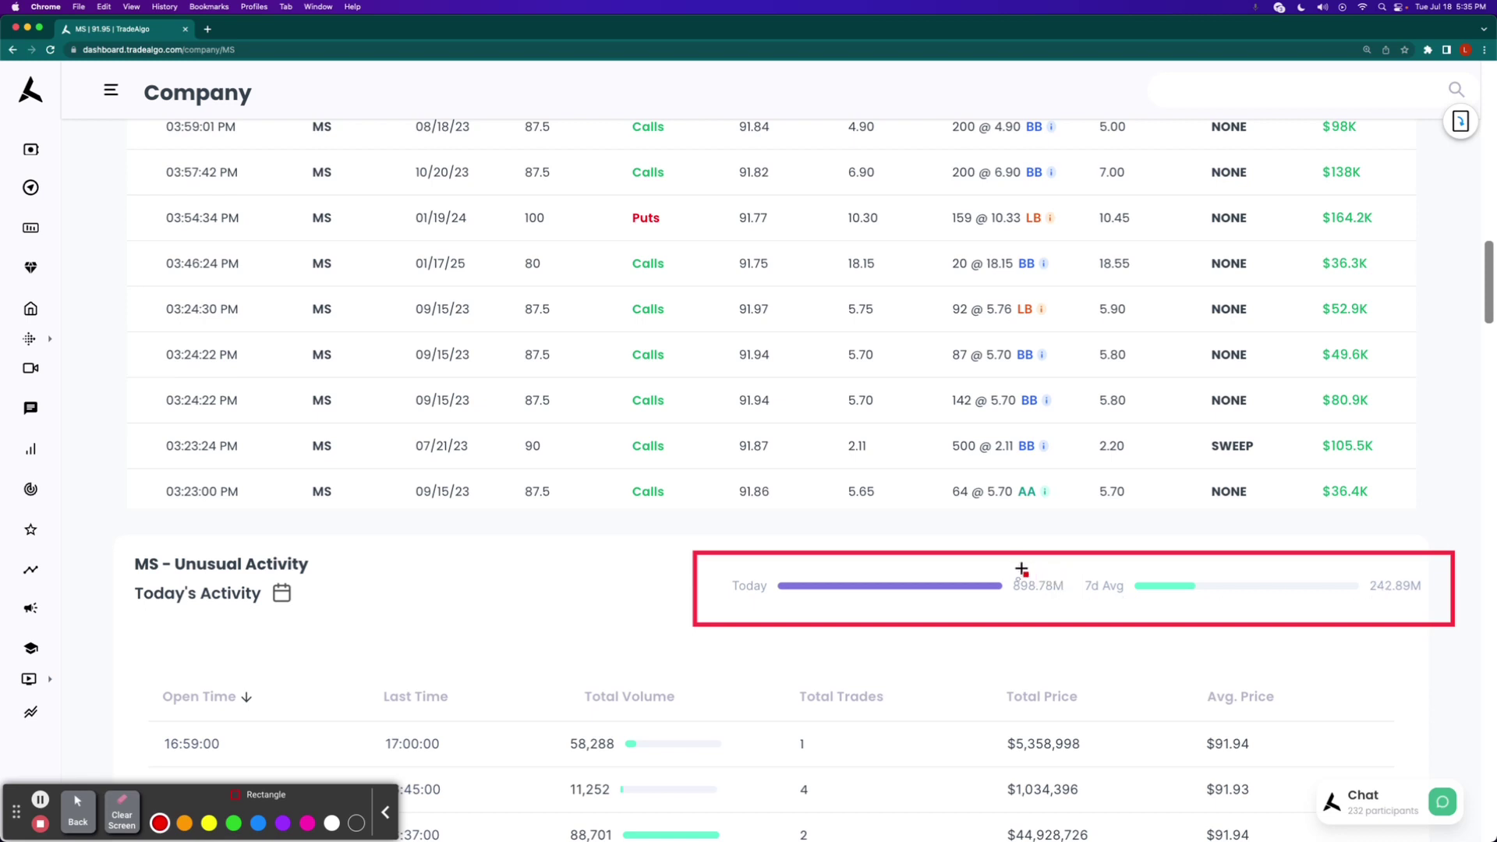
left_click_drag(991, 566, 1078, 604)
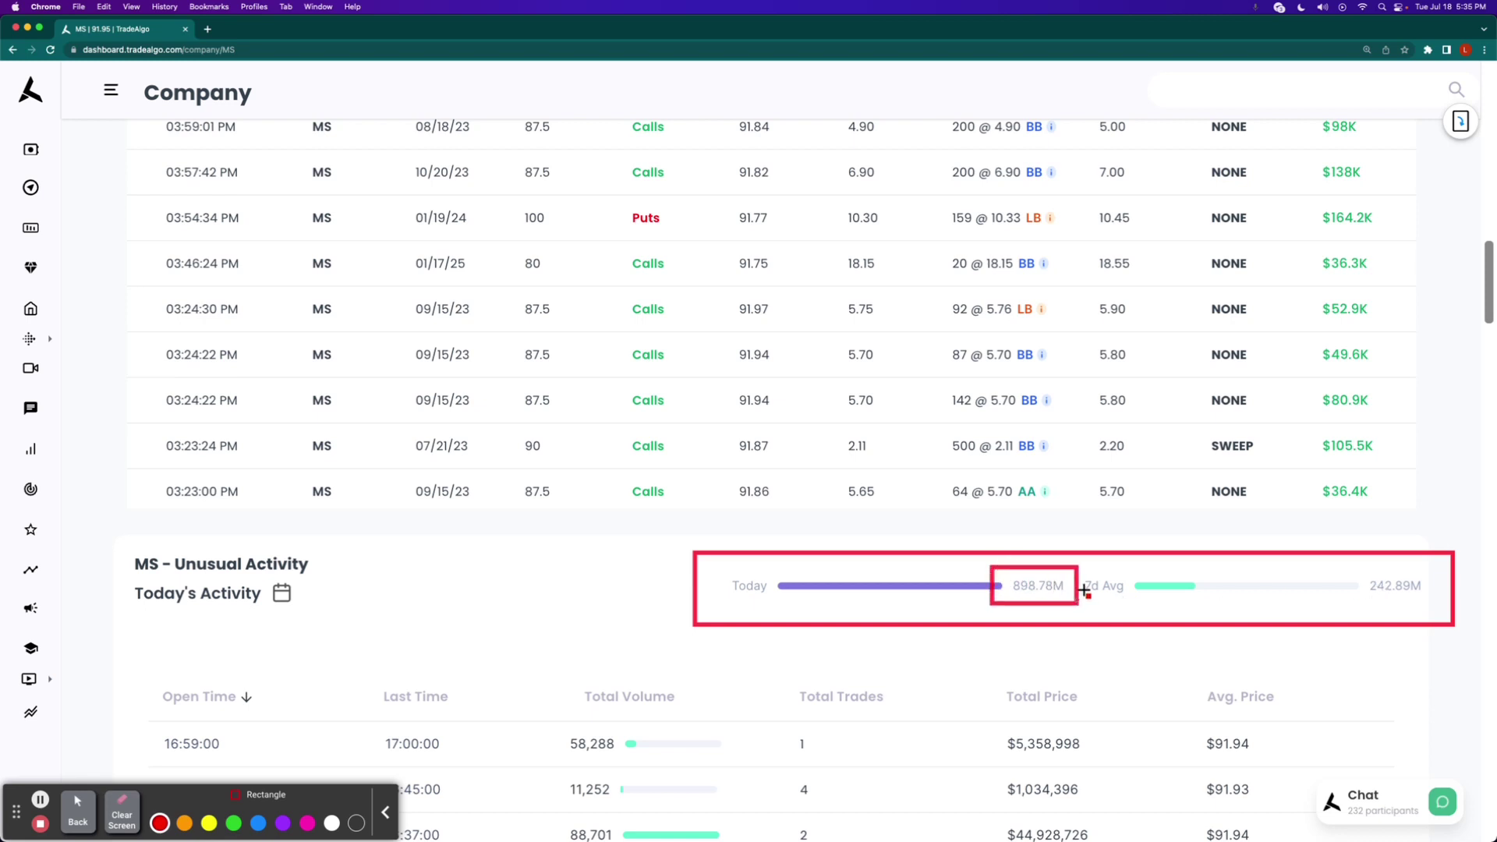
left_click(125, 807)
scroll(93, 737, "up", 15)
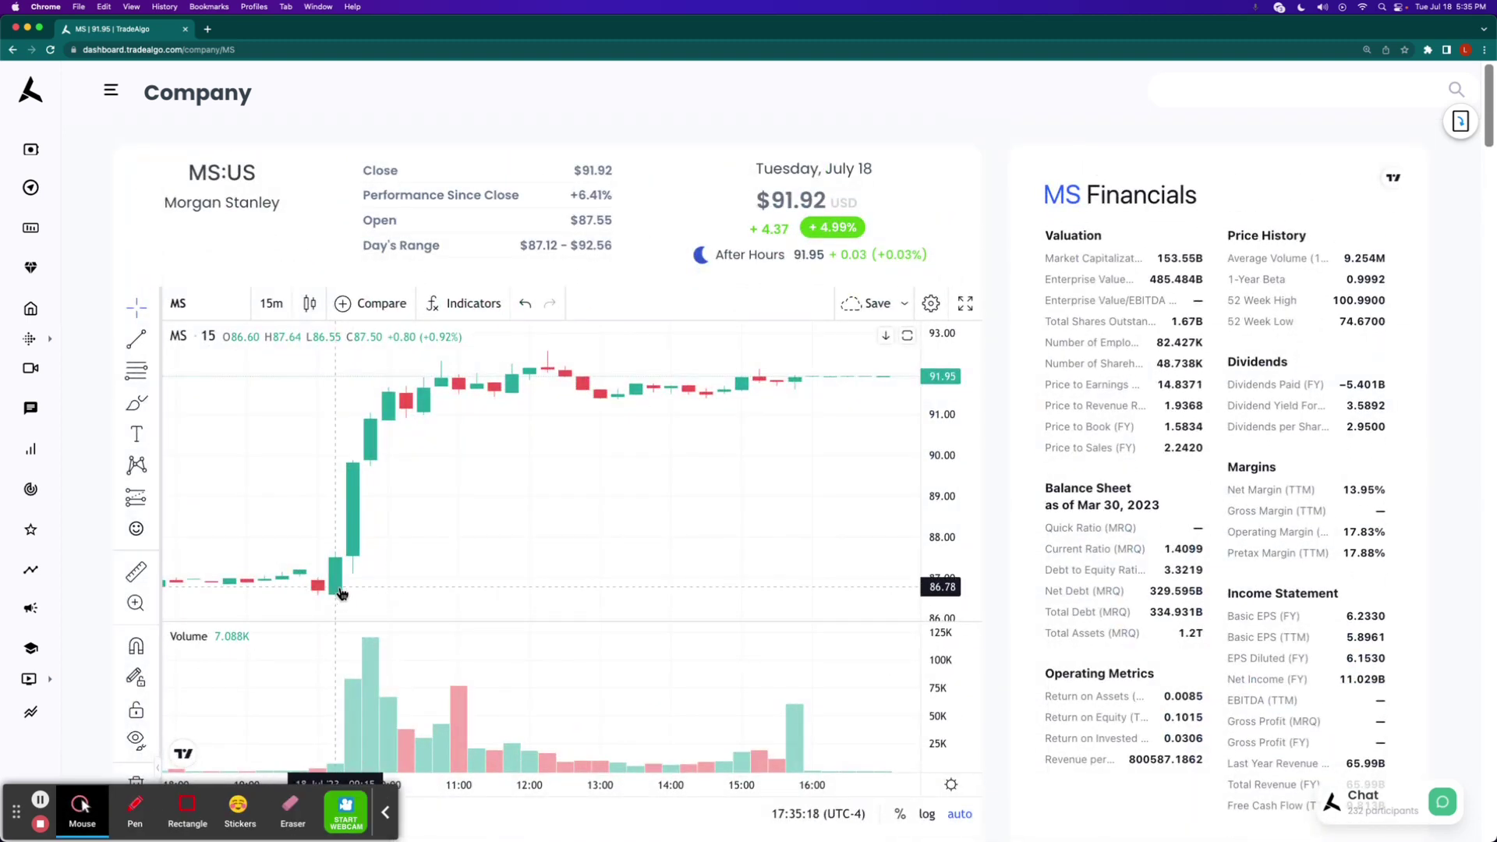
left_click(30, 608)
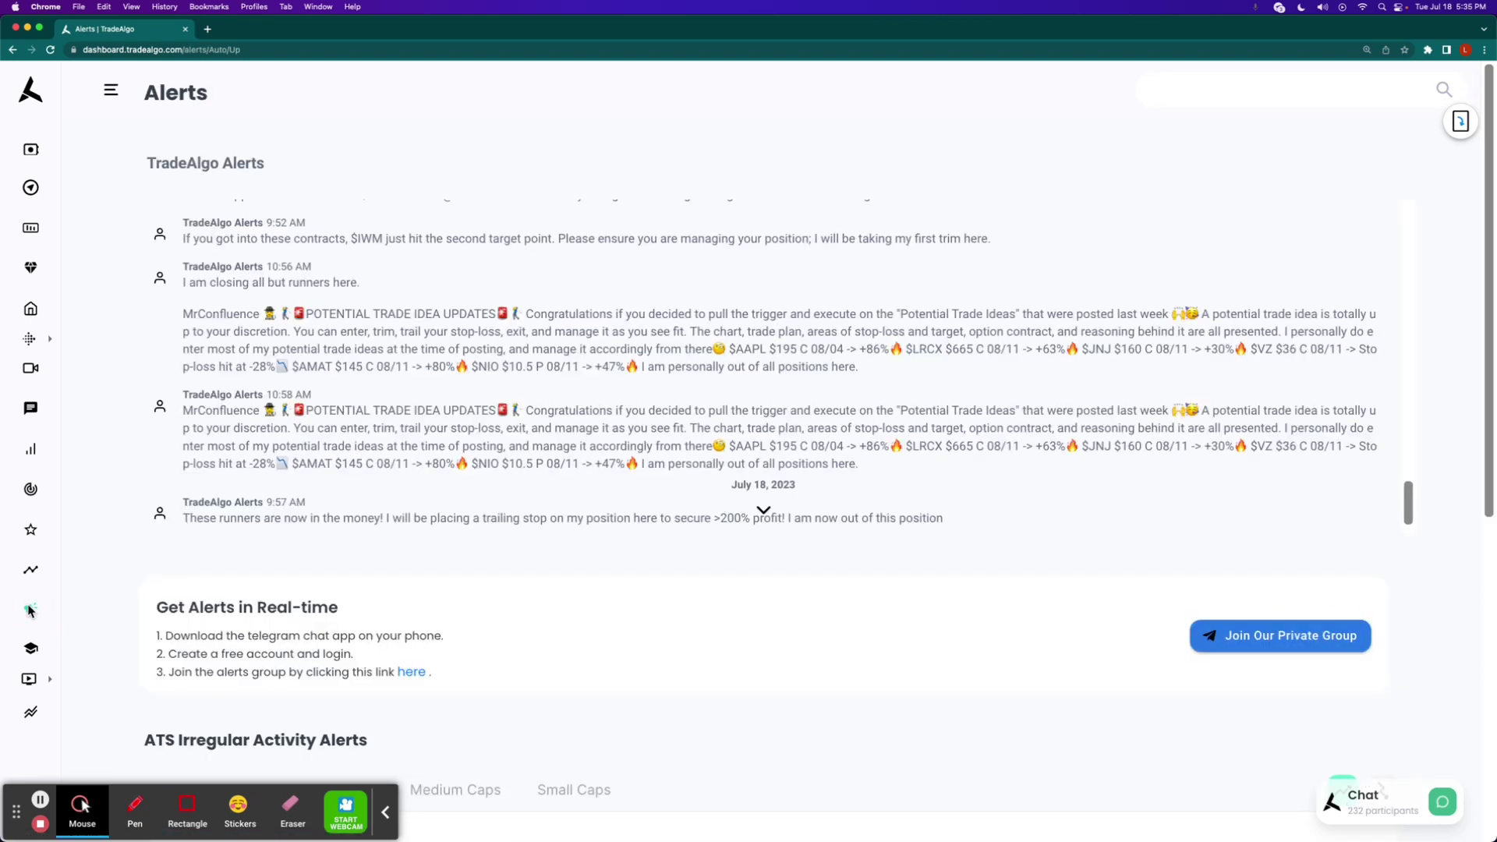
- Go to Alerts and search the page for 'ms' to find Morgan Stanley
left_click(274, 577)
key("super+f")
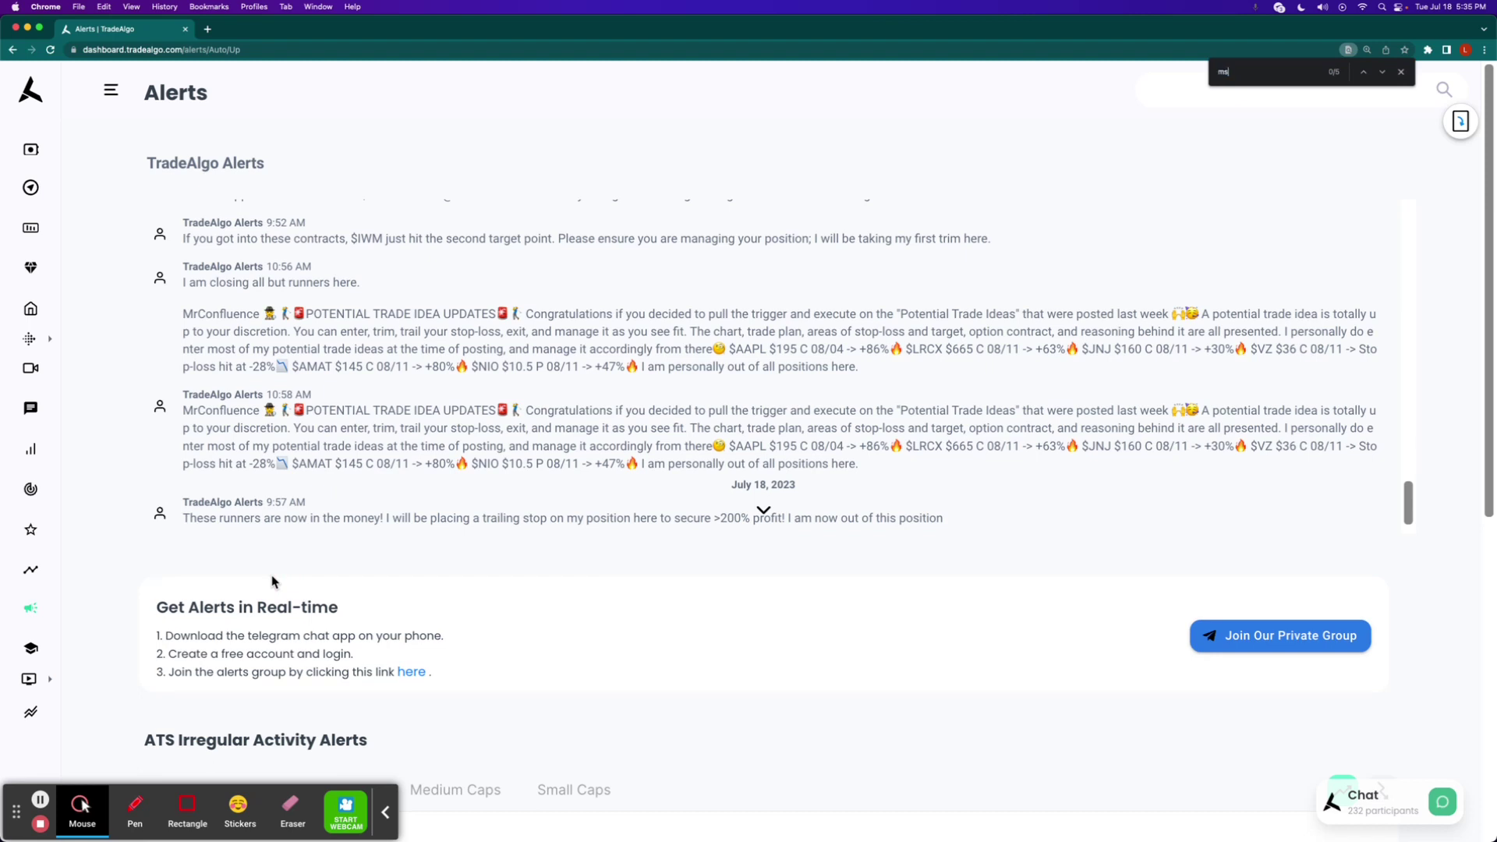
key("Return")
key("Return")
key("Return")
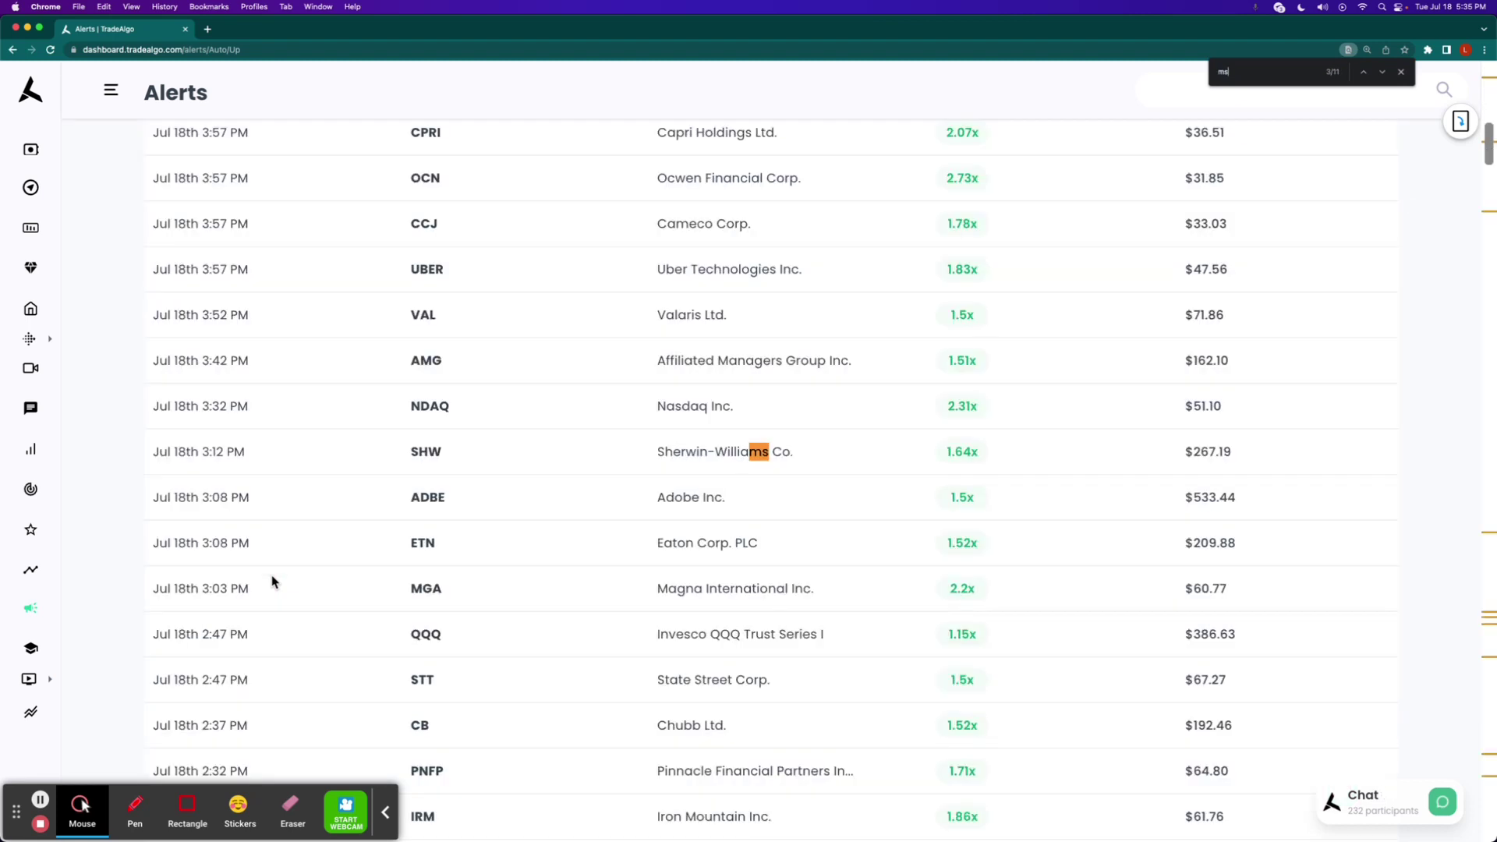
key("Return")
key("Return")
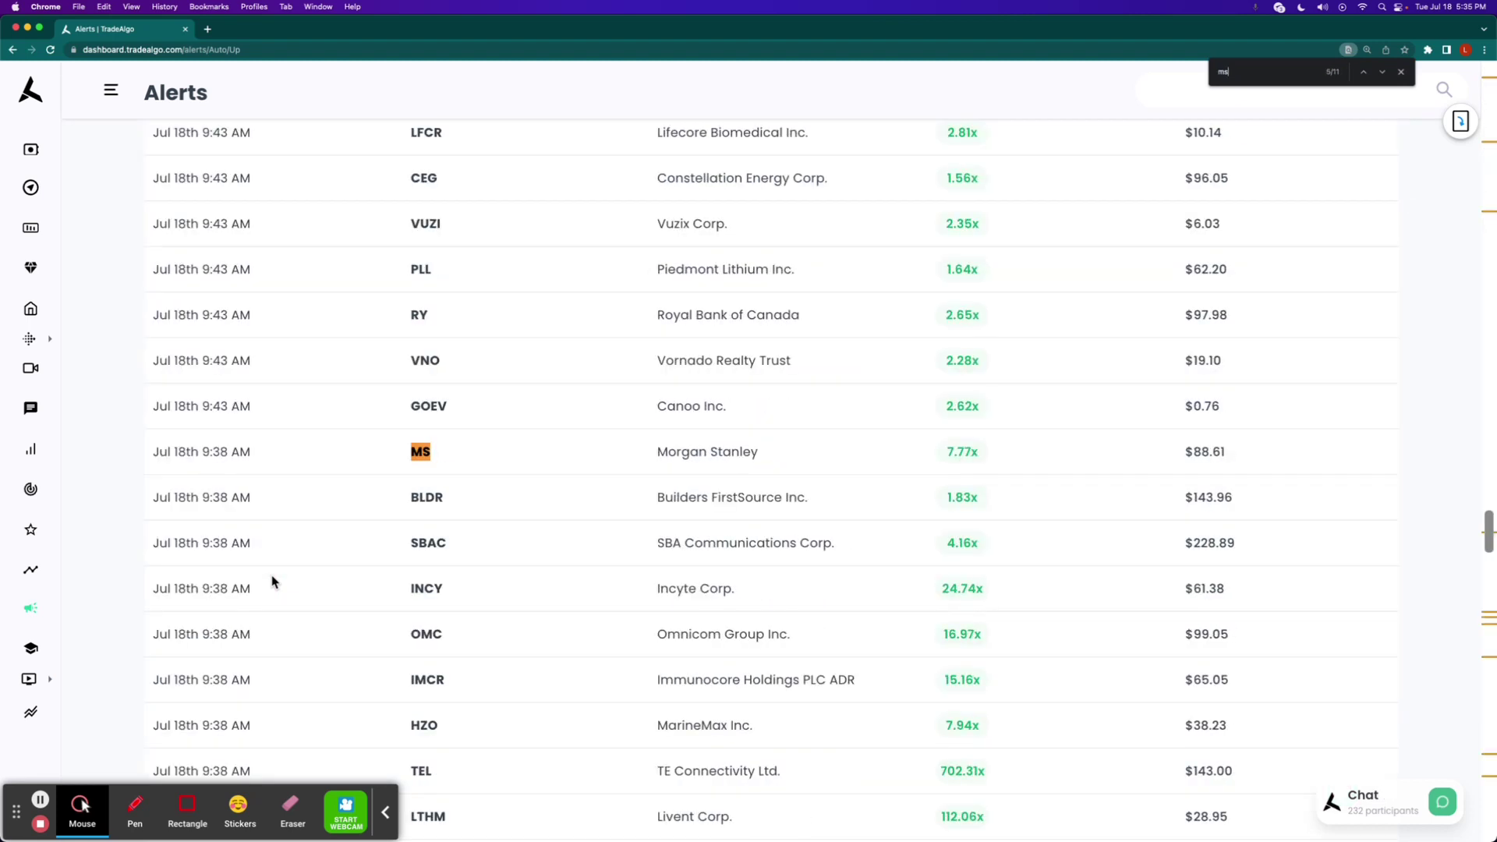
- Box the Morgan Stanley alert row, its Jul 18th 9:38 AM time and 7.77x value
left_click(187, 811)
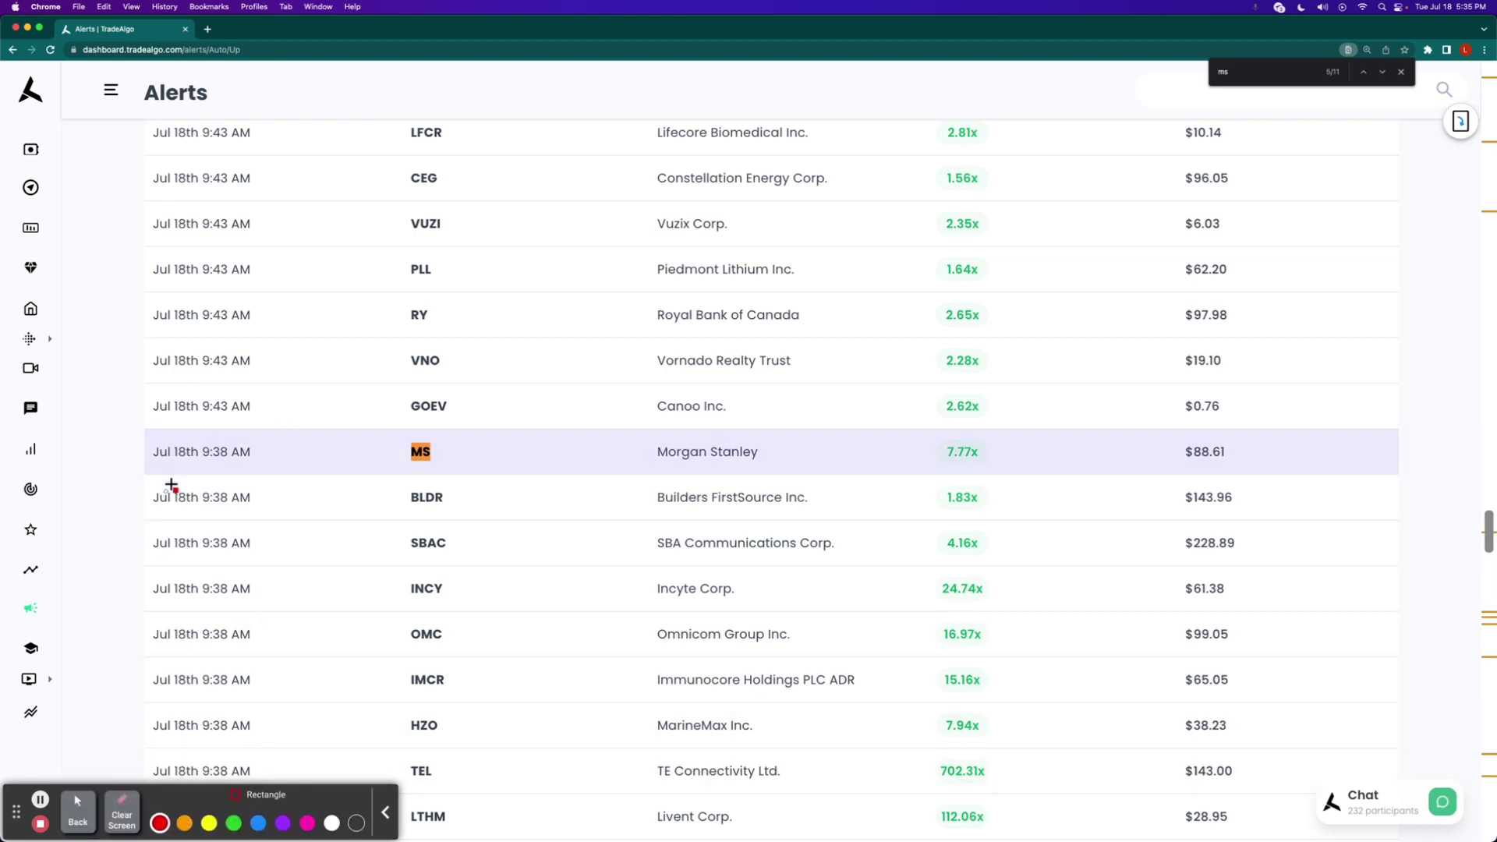
mouse_move(115, 406)
left_mouse_down()
mouse_move(749, 545)
mouse_move(1103, 494)
mouse_move(1269, 495)
left_mouse_up()
left_click_drag(139, 431, 269, 464)
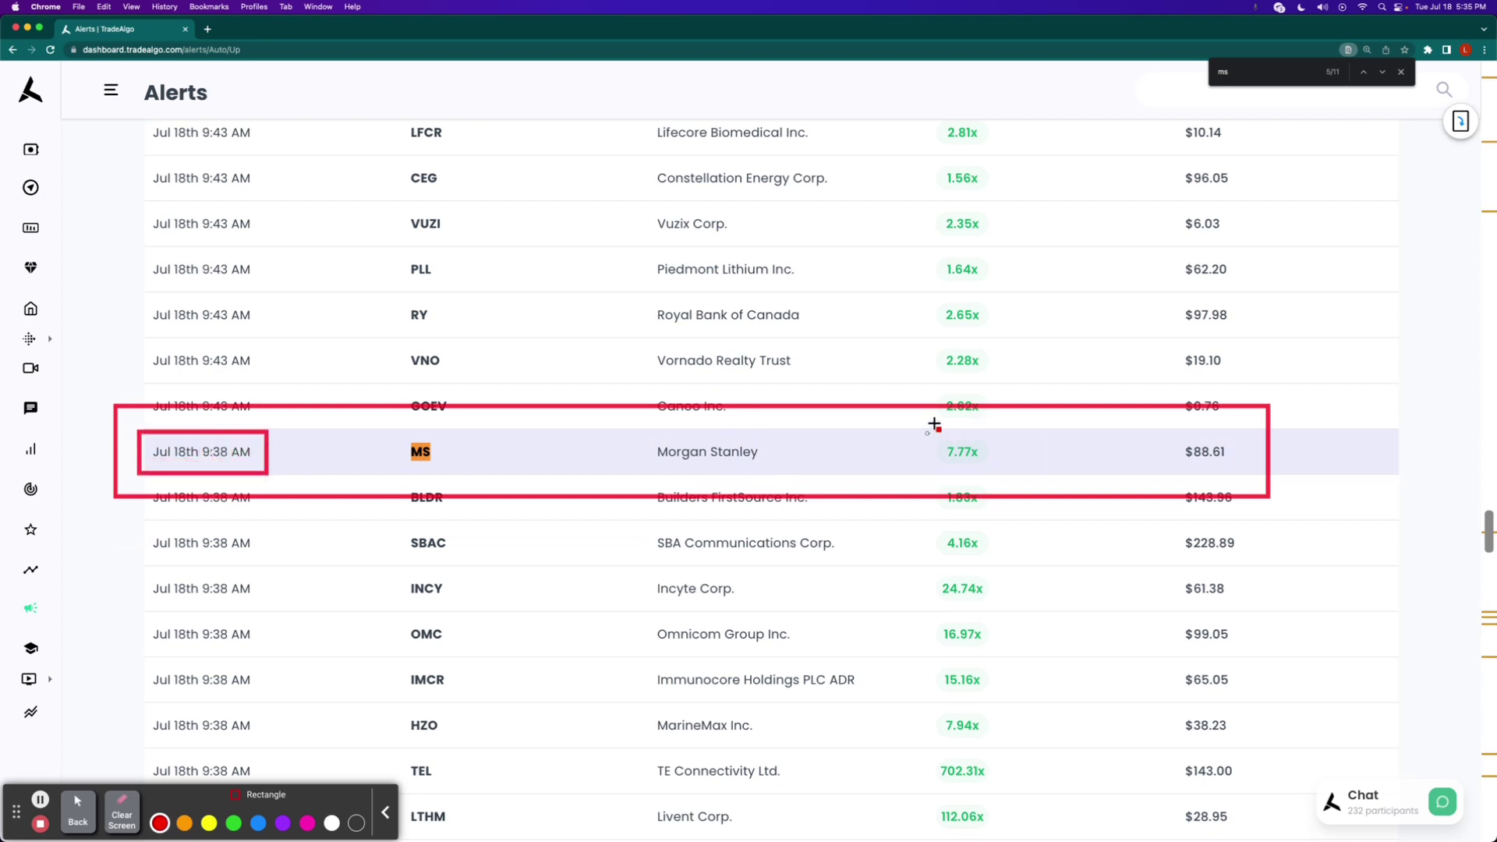
left_click_drag(927, 434, 996, 473)
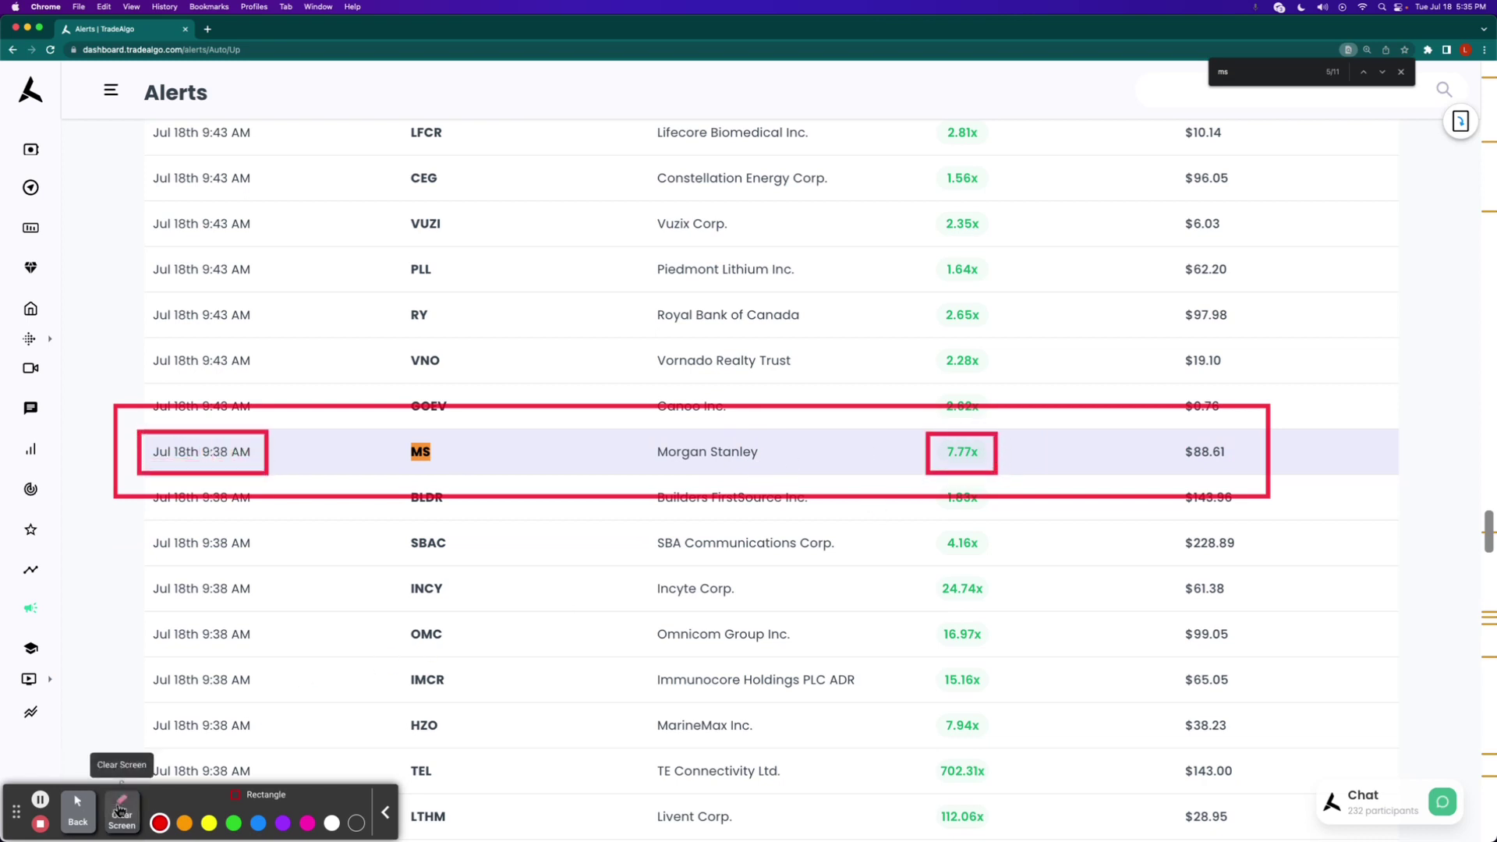
left_click(122, 815)
left_click(78, 815)
- Load the Morgan Stanley (MS) symbol on the Option Chain page
mouse_move(40, 336)
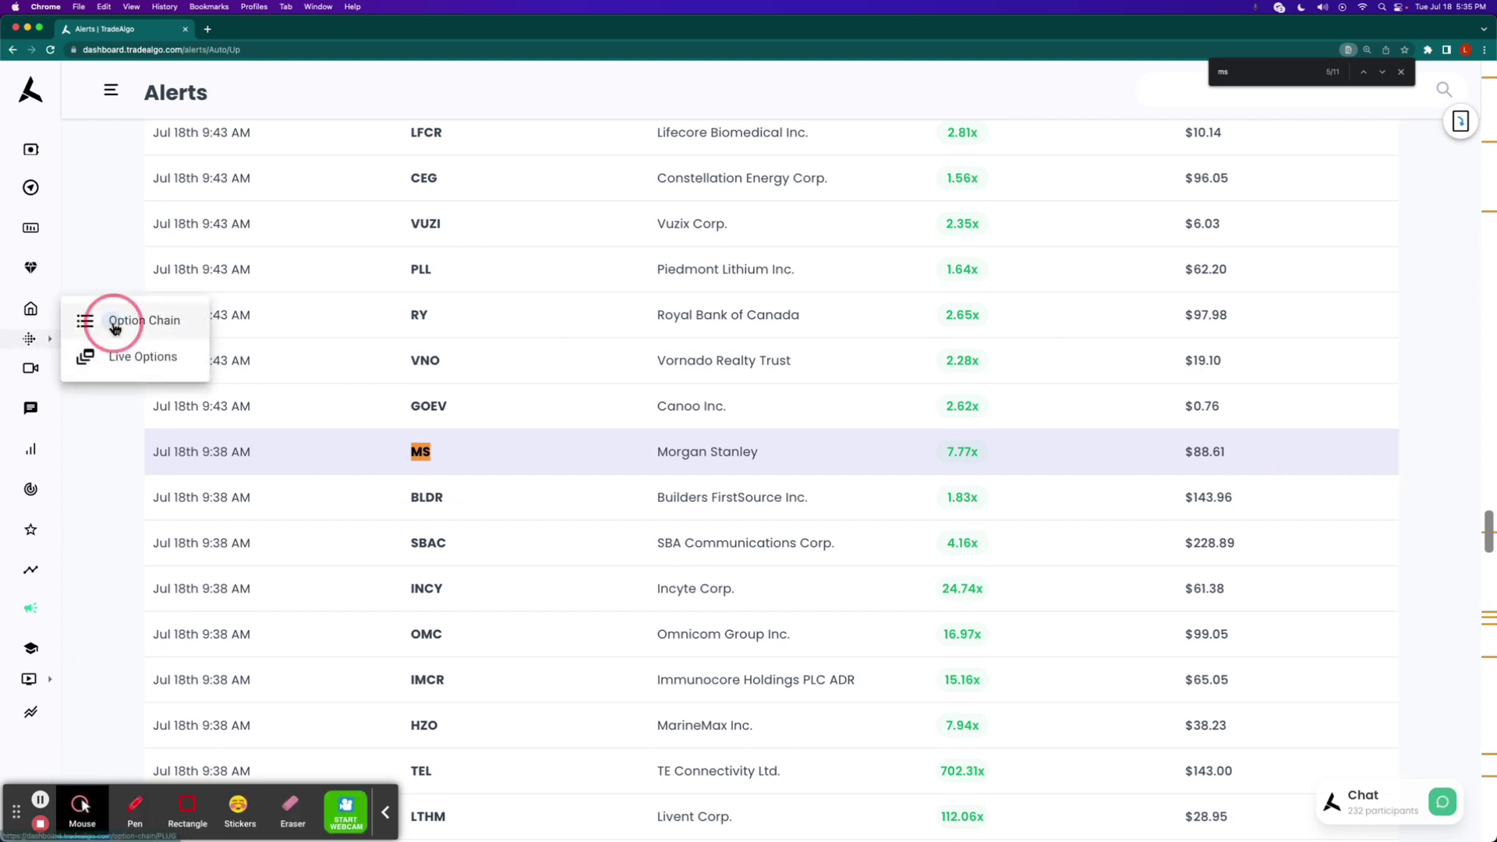
left_click(117, 318)
double_click(250, 184)
type("ms")
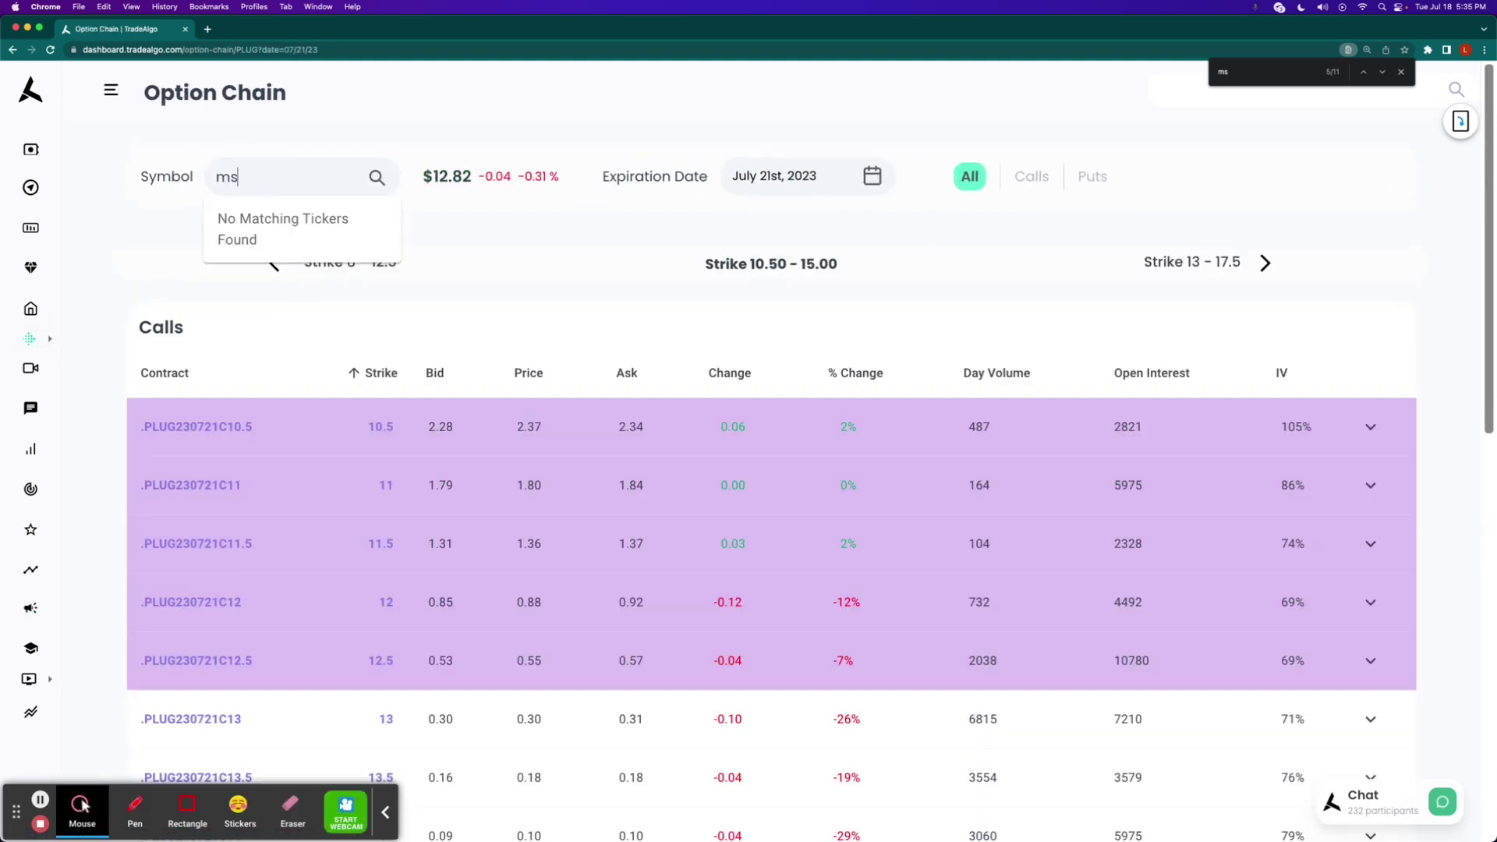
left_click(295, 221)
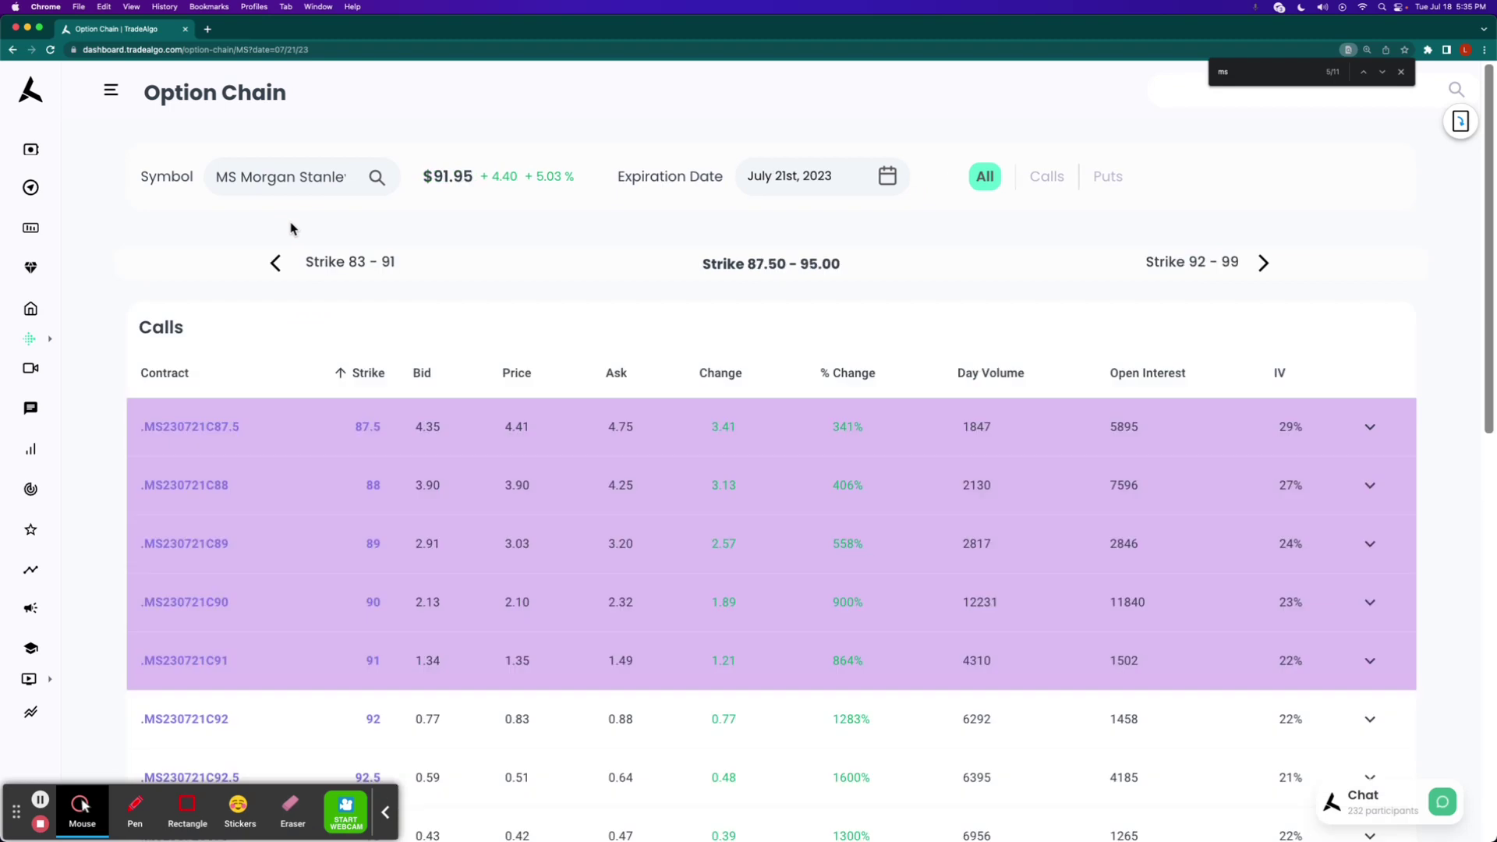
scroll(334, 276, "down", 3)
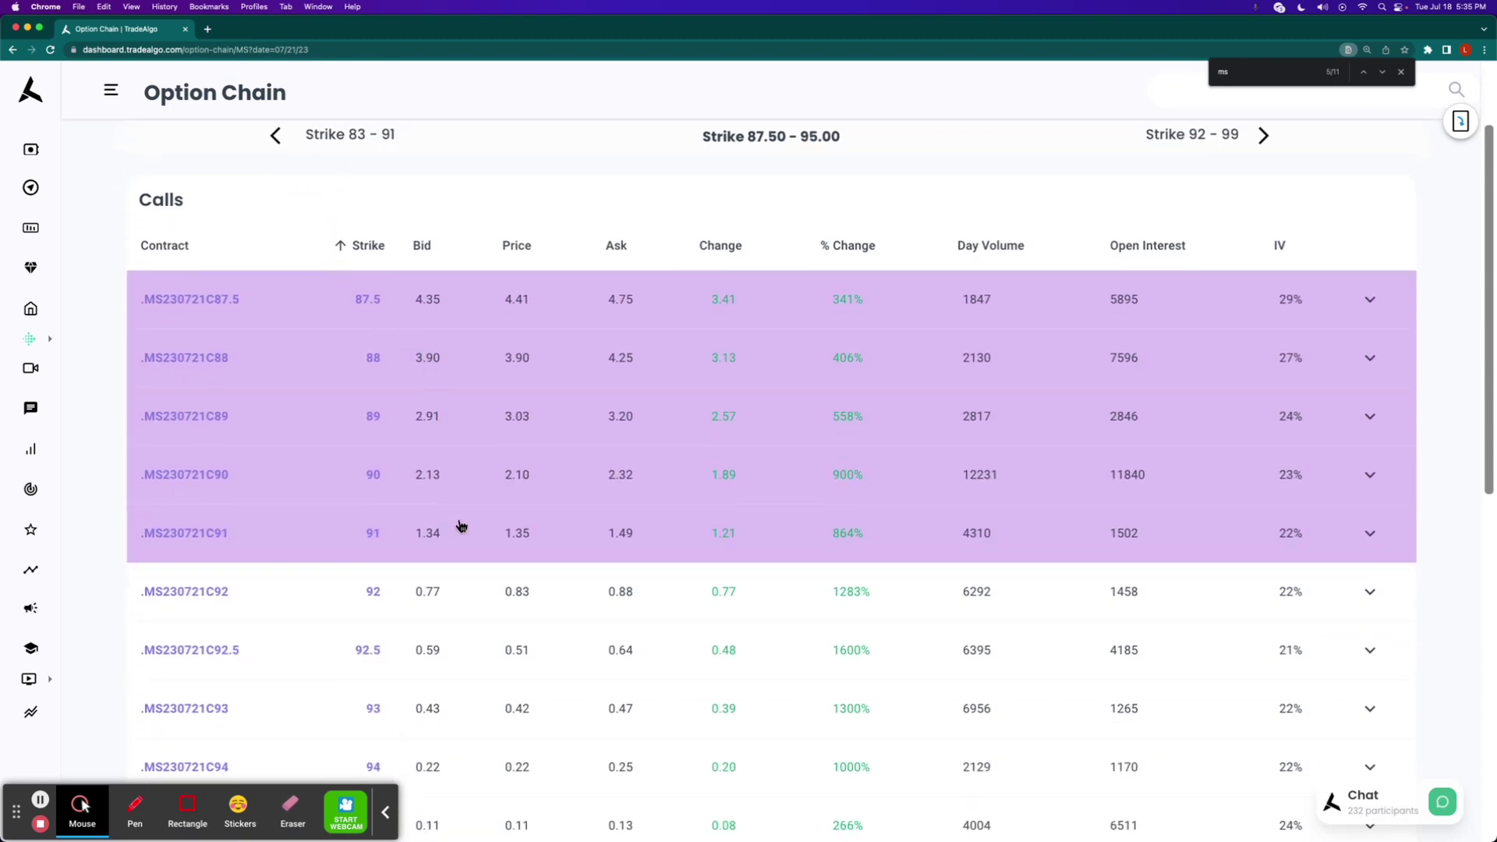
- Show the .MS230721C92 call's price chart with 3-minute candles
left_click(304, 589)
left_click(281, 646)
scroll(93, 601, "down", 5)
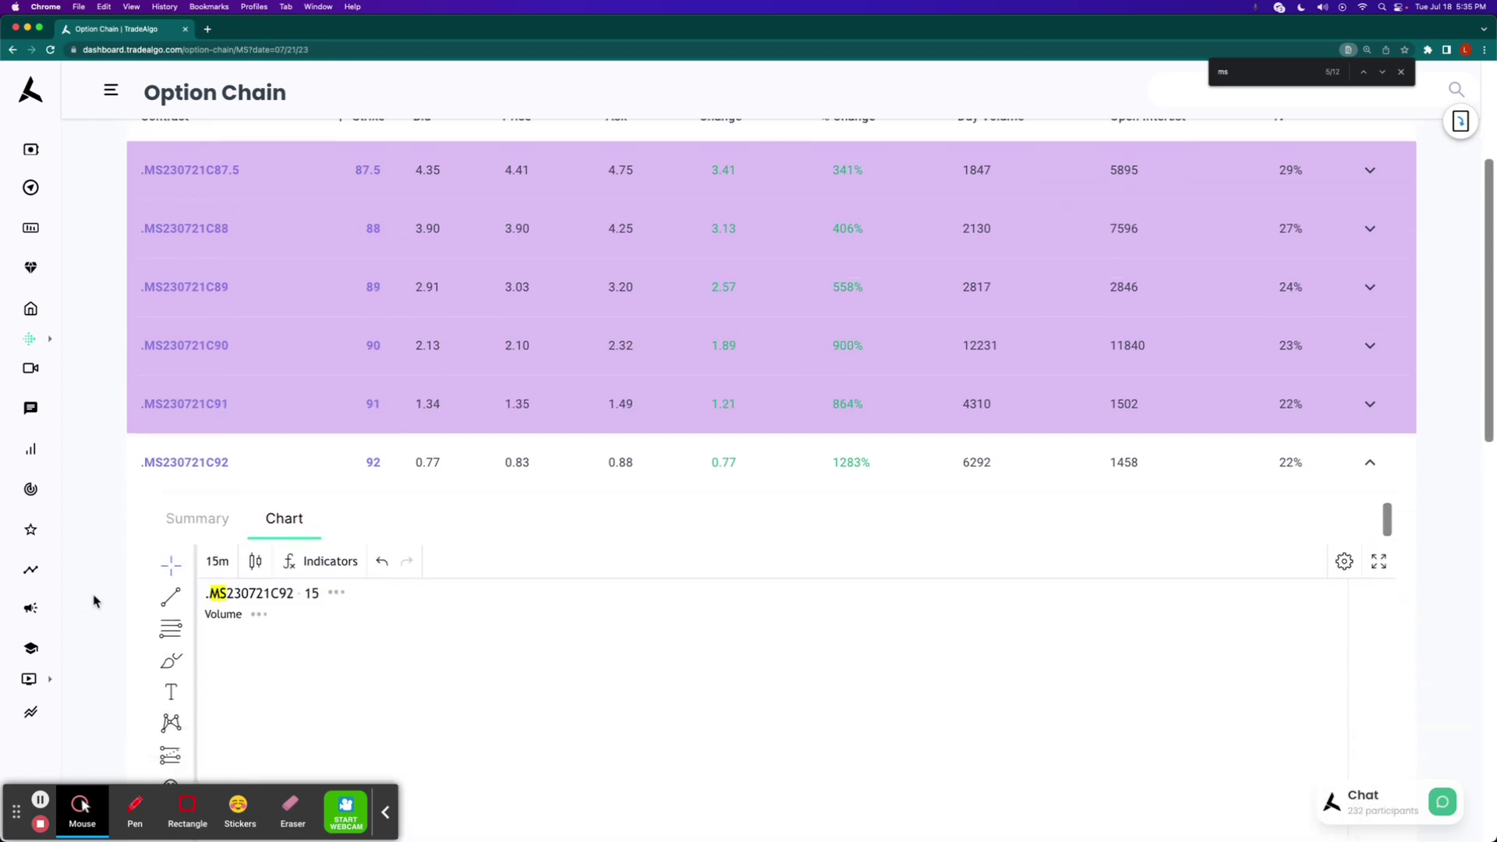
left_click(217, 437)
left_click(234, 639)
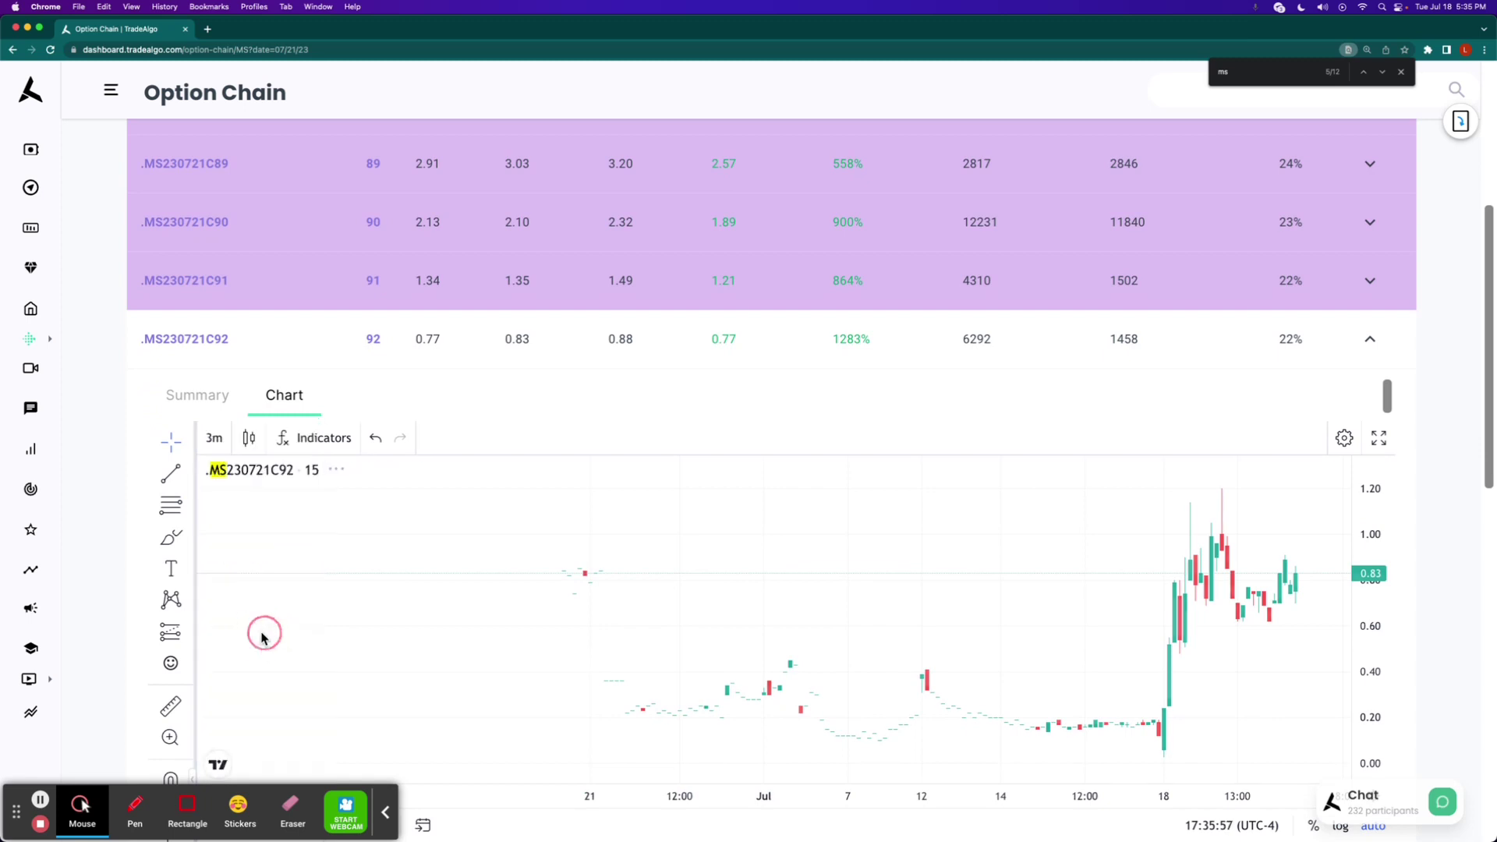
scroll(117, 577, "down", 1)
- Zoom into July 18 and measure the climb from 09:39 to the 1.19 high
left_click_drag(1089, 763, 923, 761)
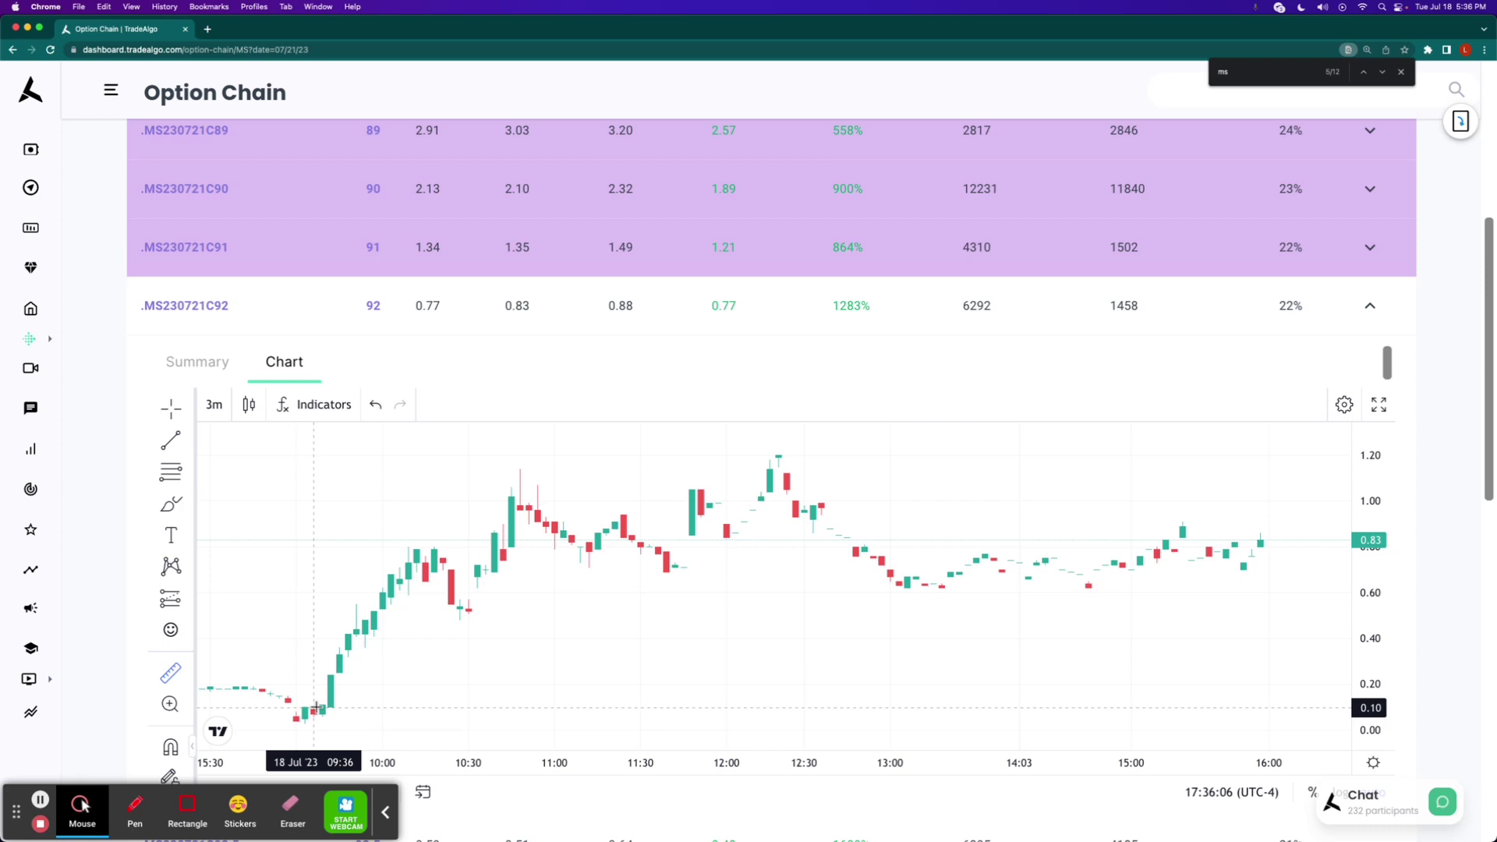
left_click_drag(319, 712, 777, 454)
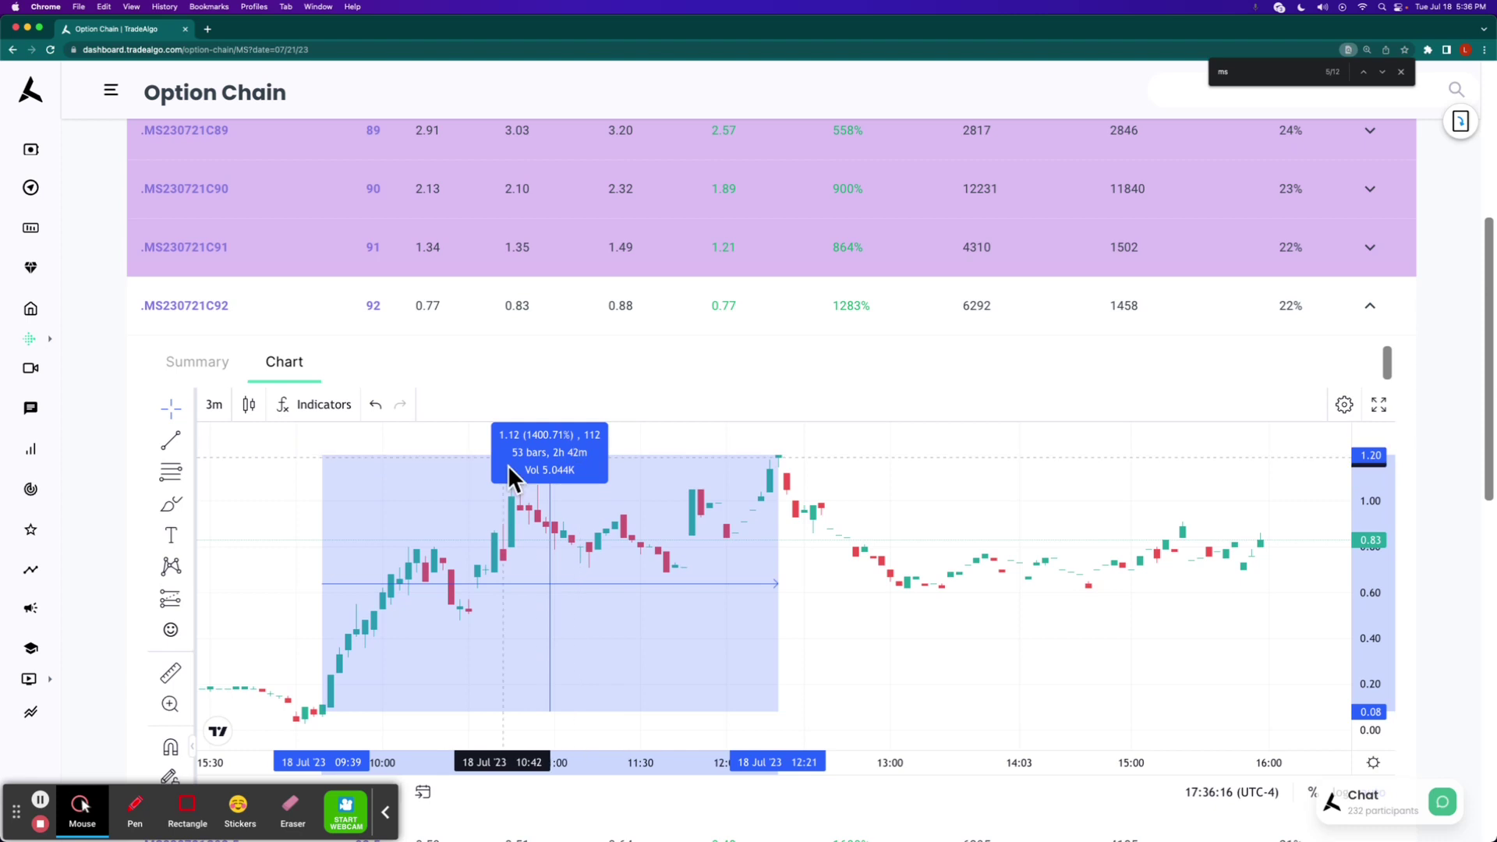
left_click(178, 686)
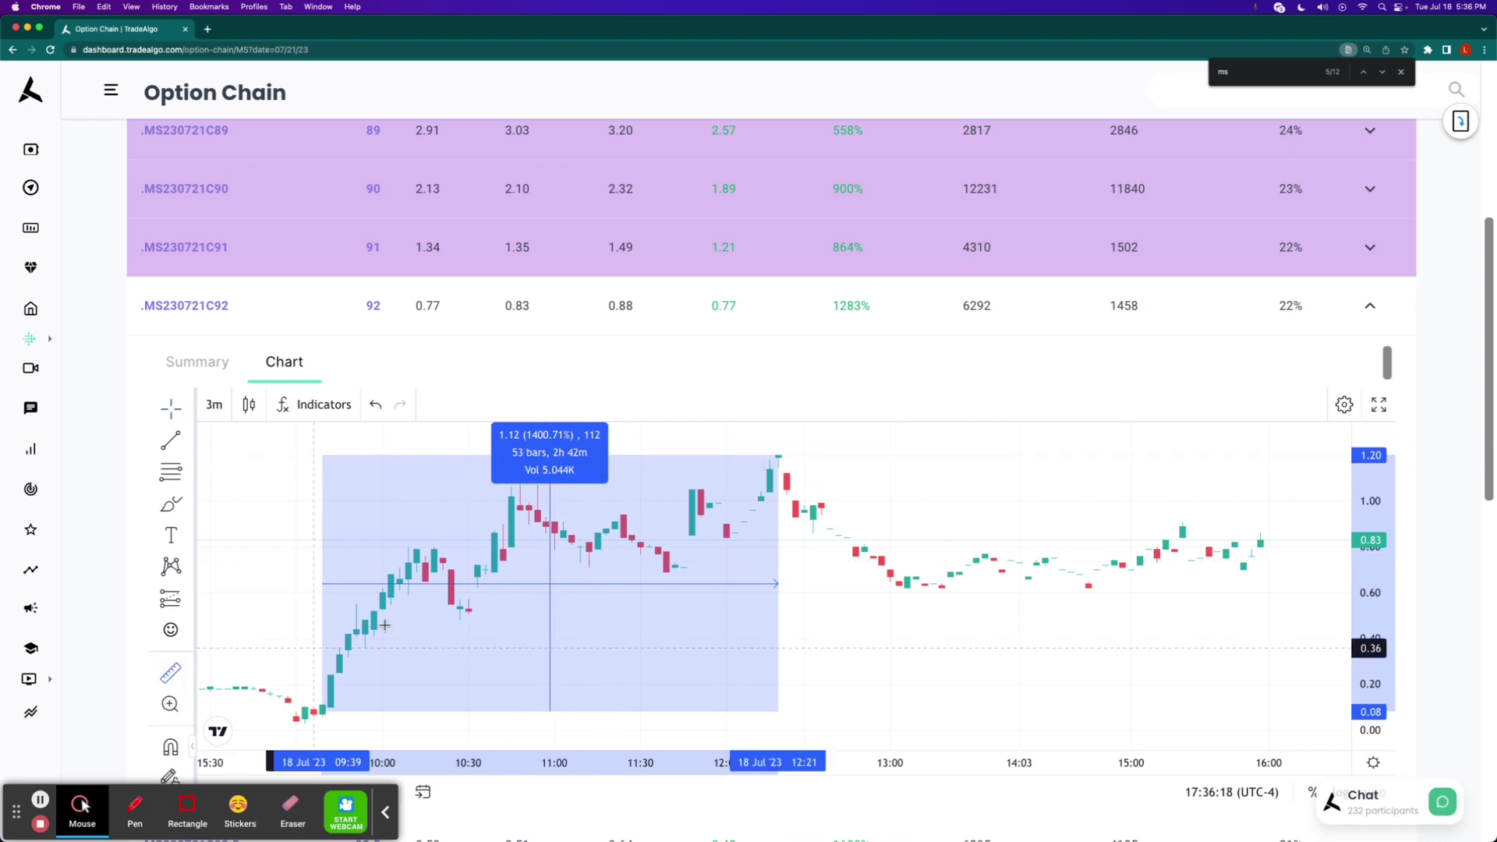
left_click(461, 612)
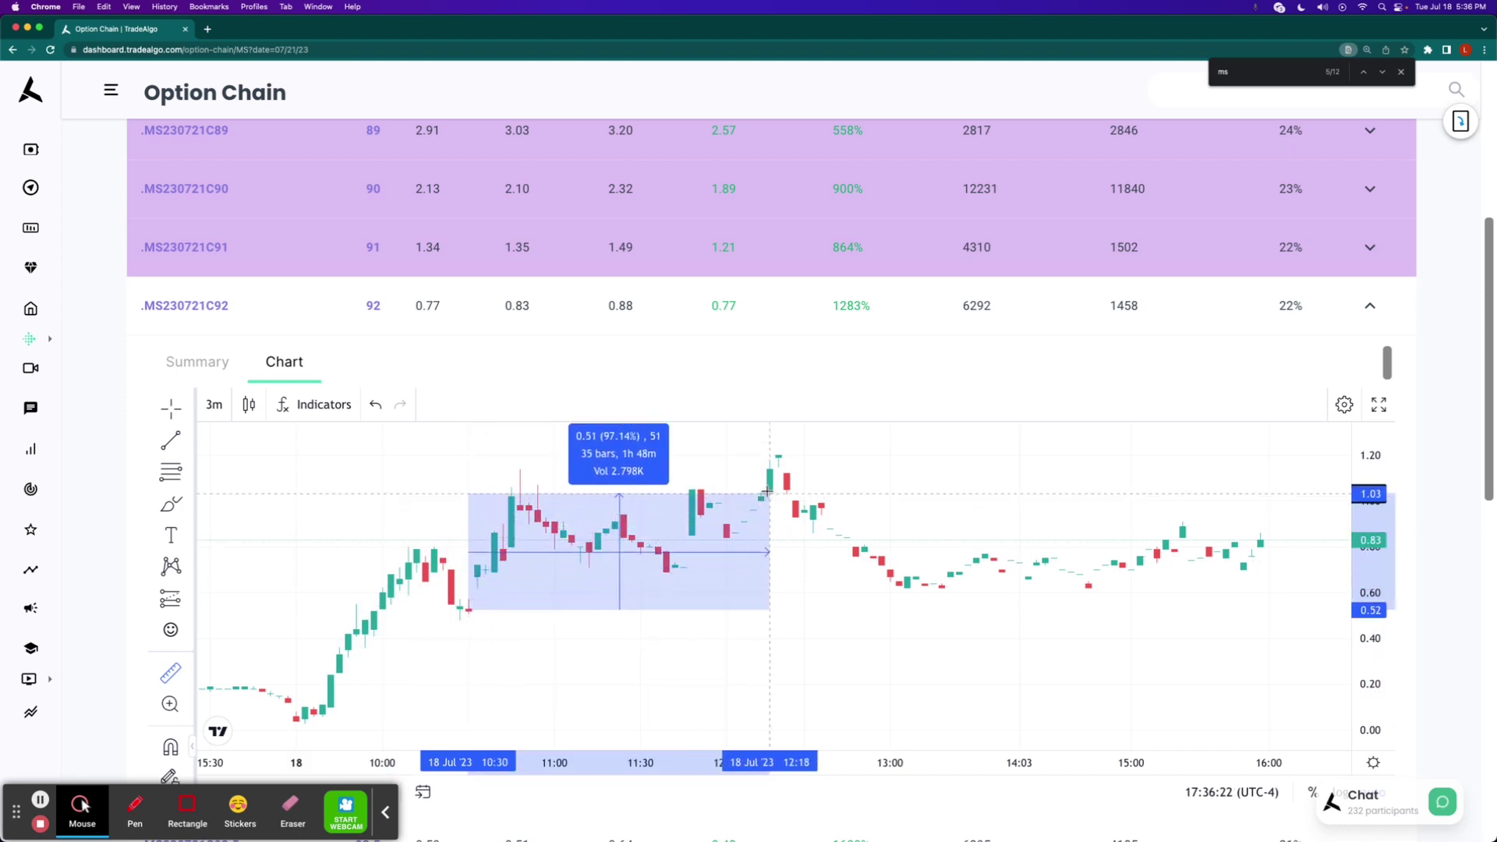
left_click(777, 457)
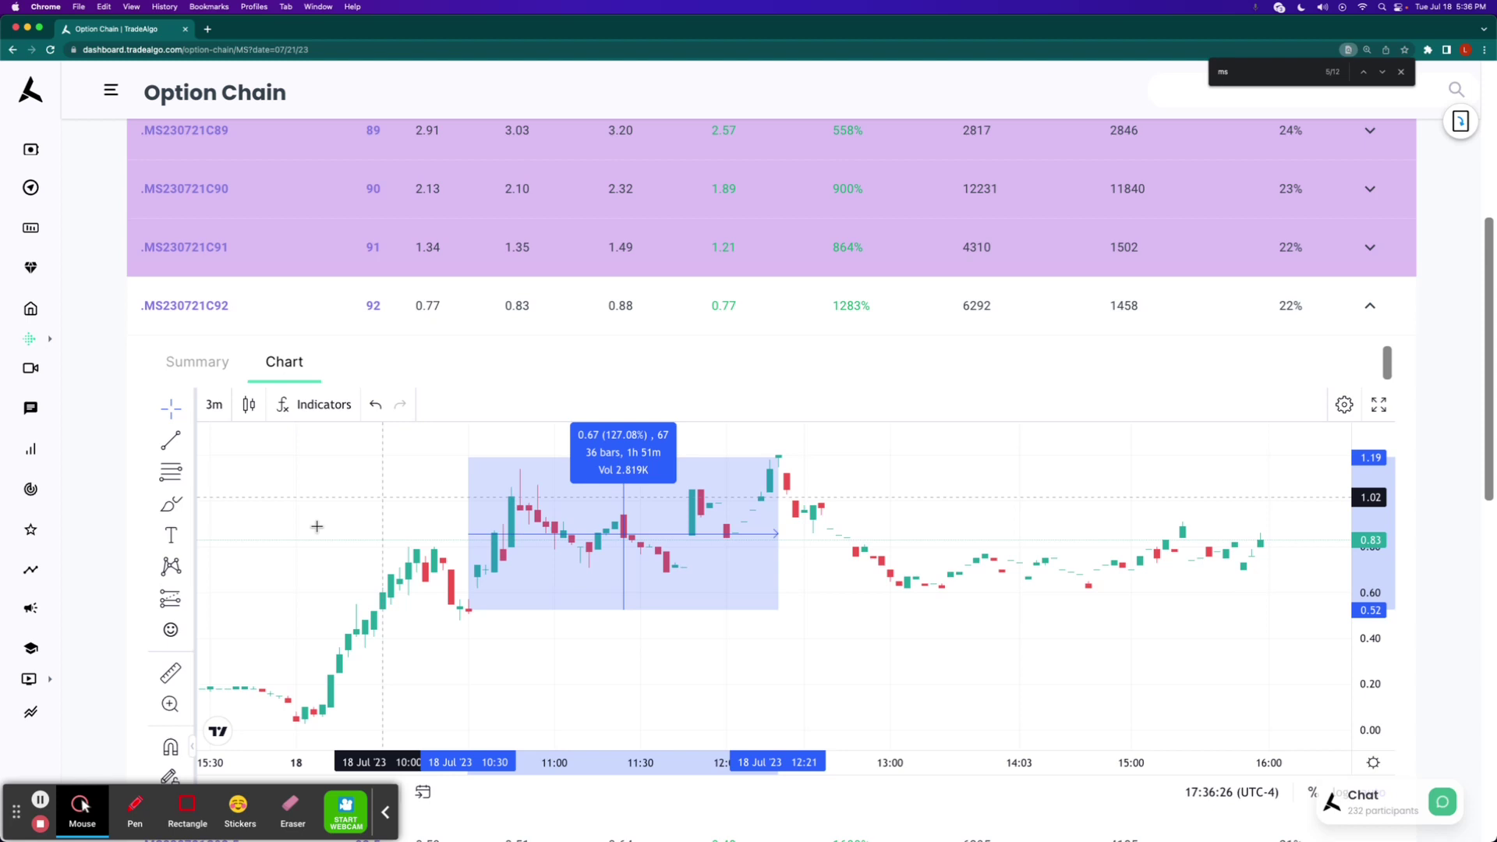
- Measure the 12-bar, 181.48% morning gain, then mark the early 9:30 bars
left_click(176, 678)
left_click(339, 674)
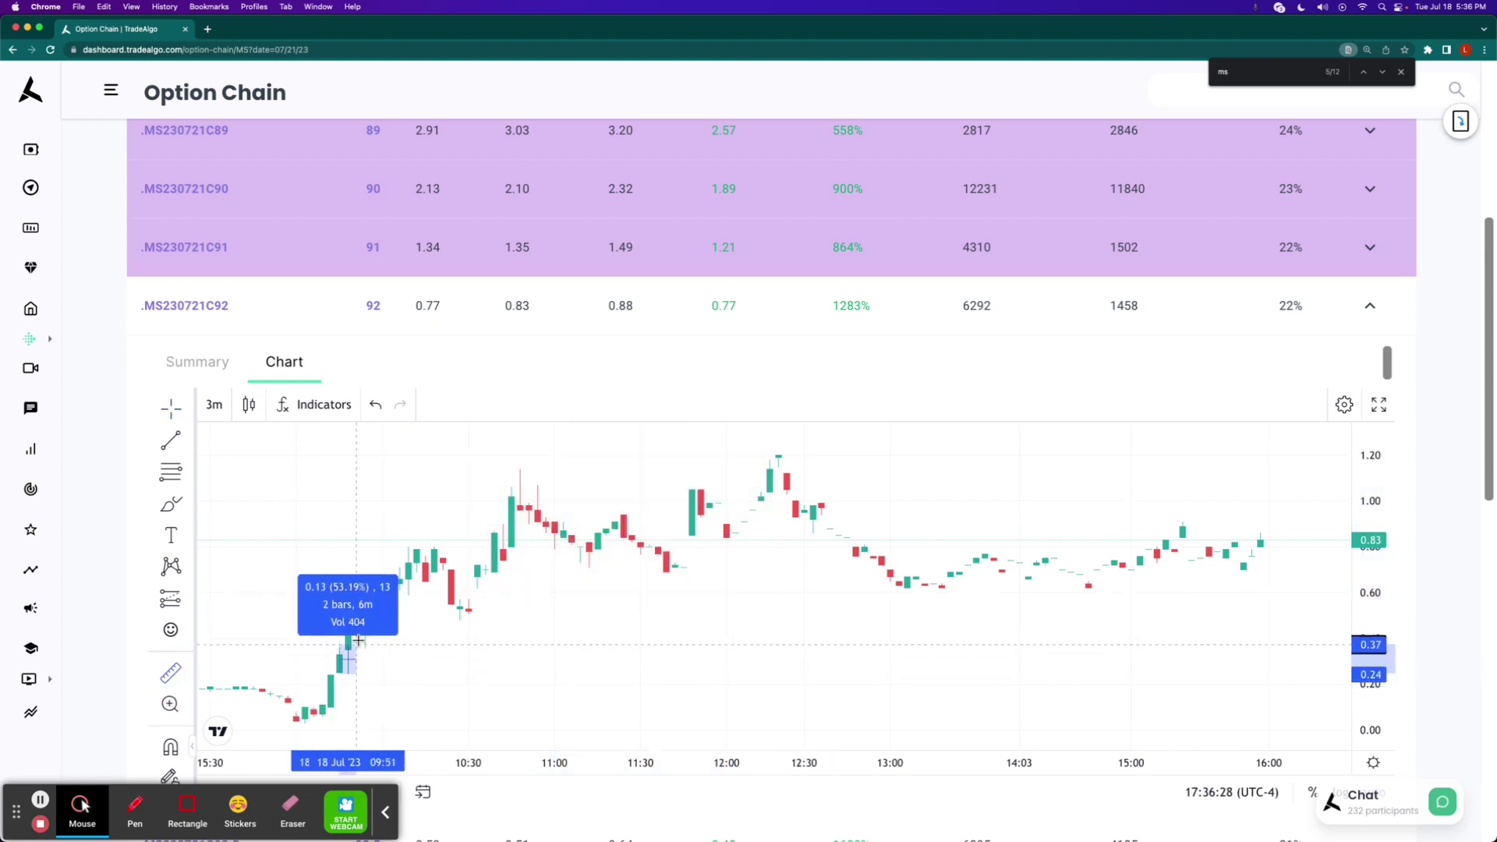
left_click(442, 573)
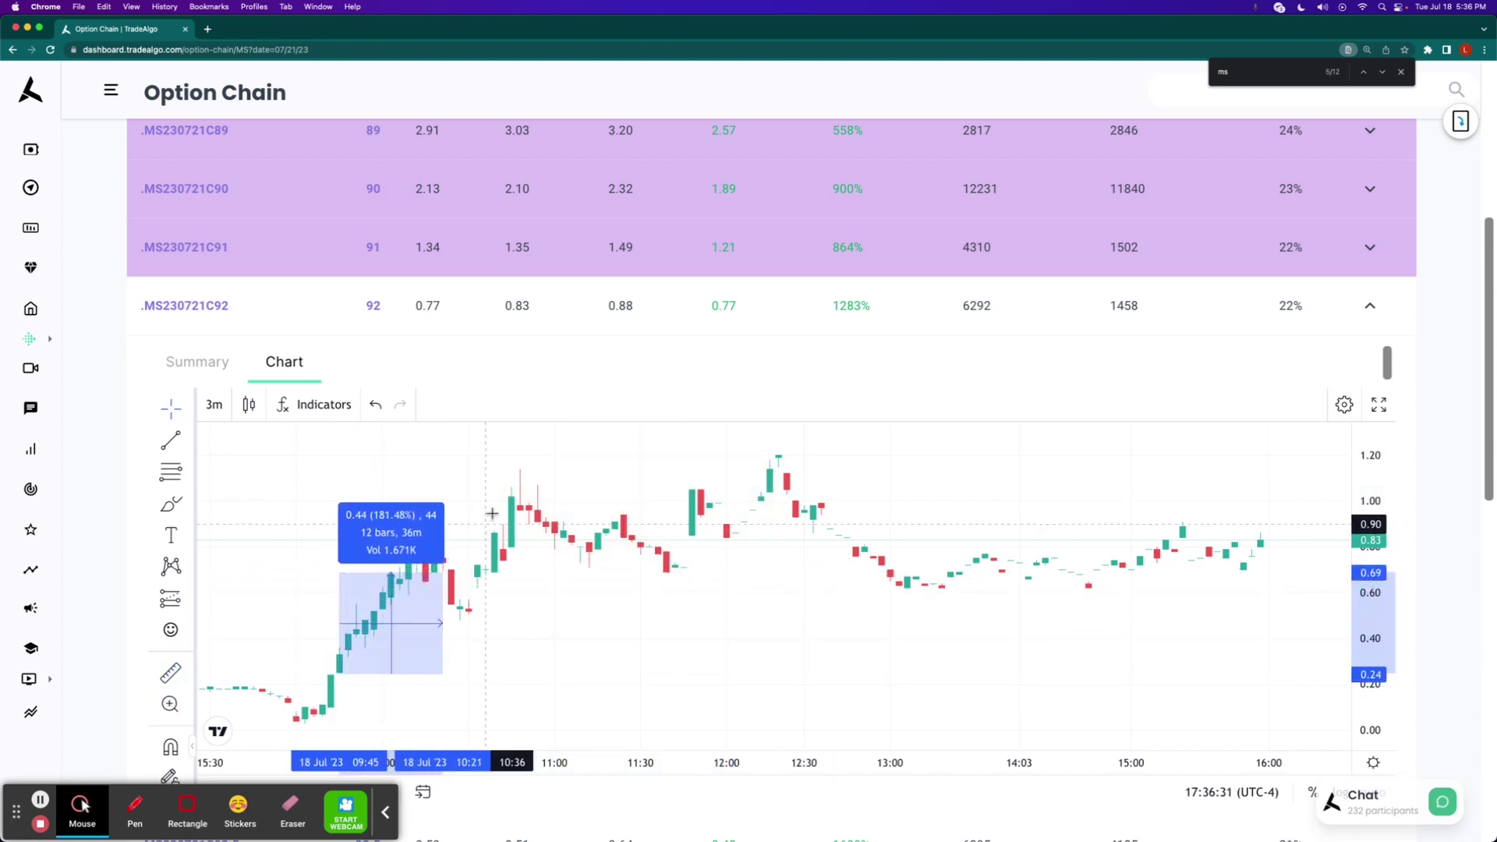
left_click(324, 575)
left_click(135, 807)
mouse_move(322, 707)
left_mouse_down()
mouse_move(335, 694)
mouse_move(283, 710)
mouse_move(337, 684)
left_mouse_up()
left_click_drag(260, 648, 309, 569)
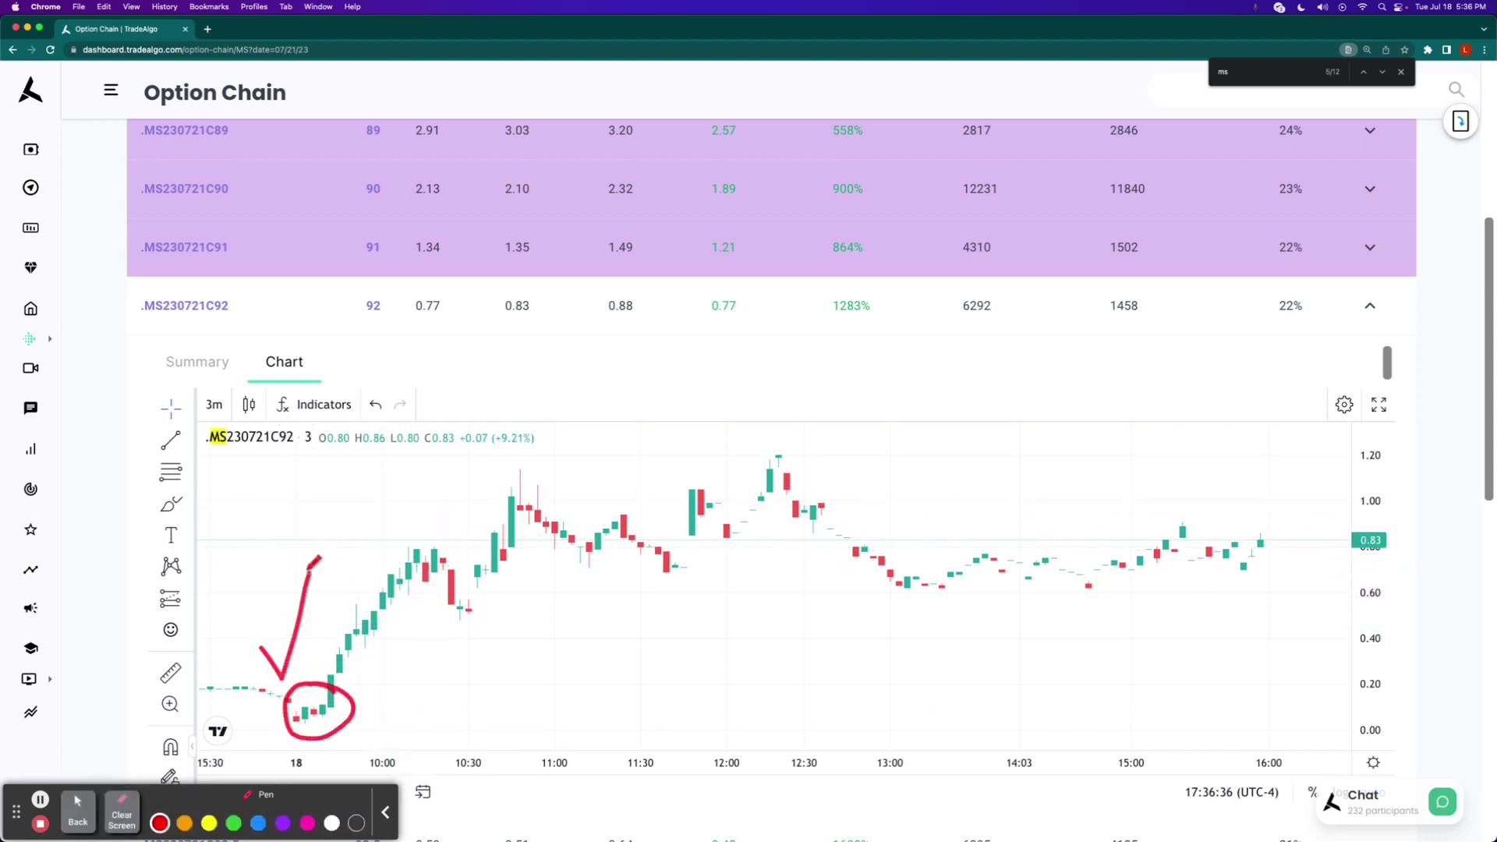
left_click_drag(1138, 477, 1193, 525)
mouse_move(1227, 561)
left_mouse_down()
mouse_move(1239, 549)
mouse_move(1292, 628)
left_mouse_up()
left_click_drag(1280, 494, 1113, 644)
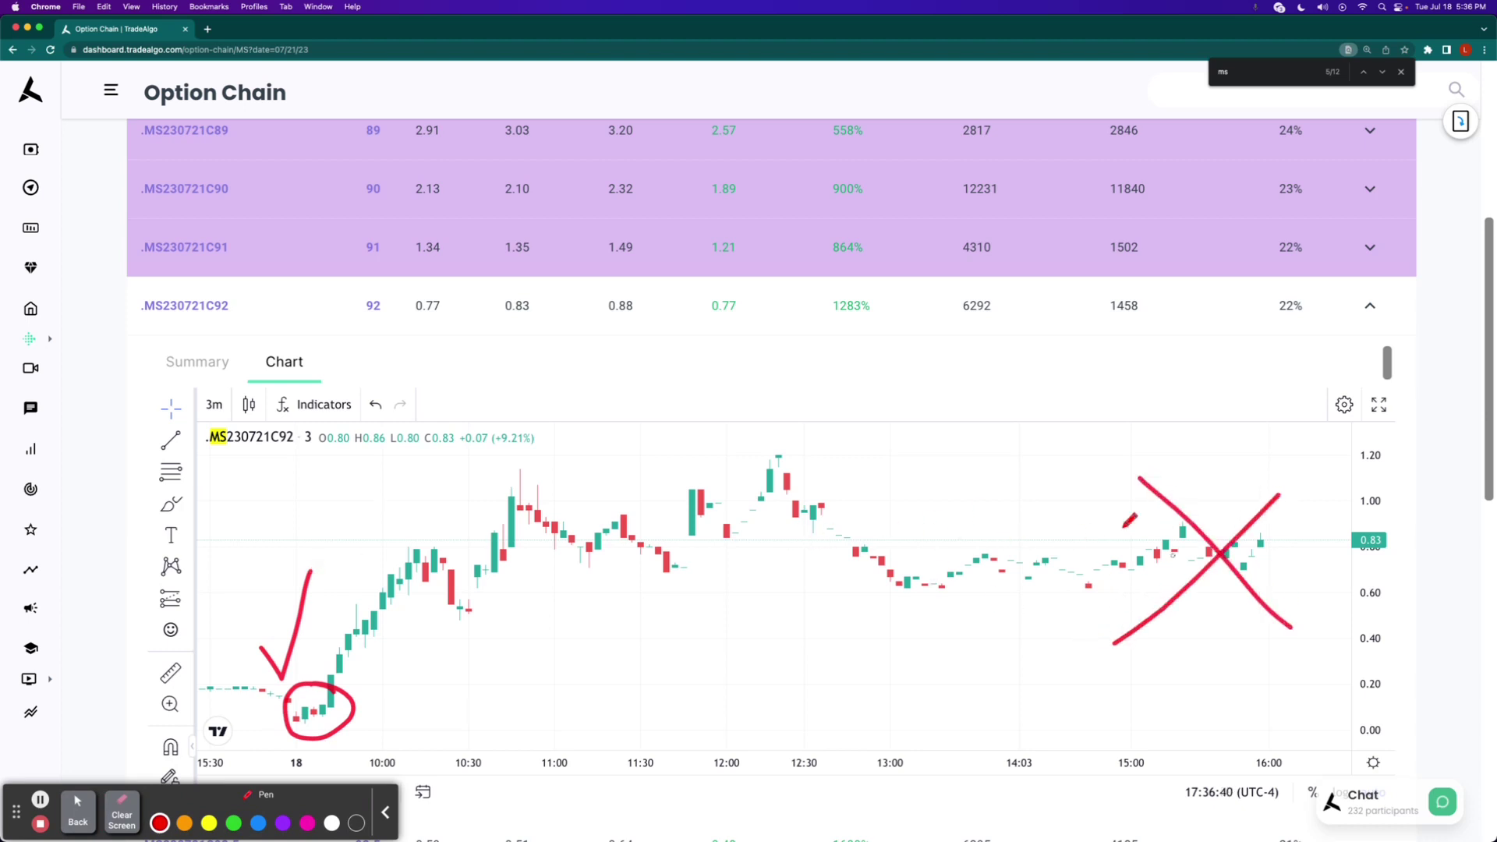
mouse_move(390, 717)
left_mouse_down()
mouse_move(866, 434)
mouse_move(871, 403)
mouse_move(864, 476)
left_mouse_up()
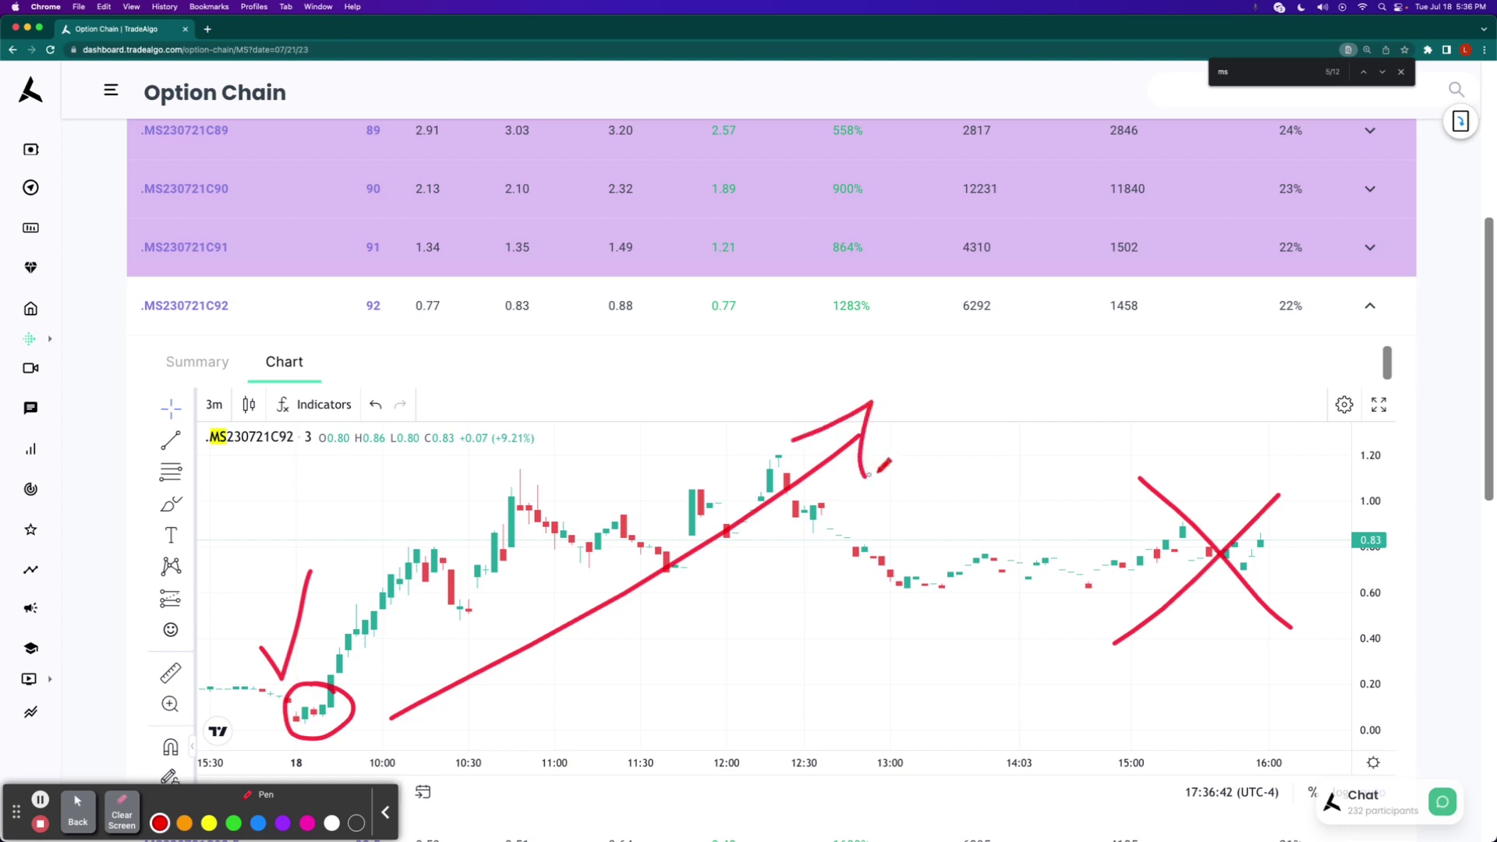
left_click(132, 815)
left_click(77, 810)
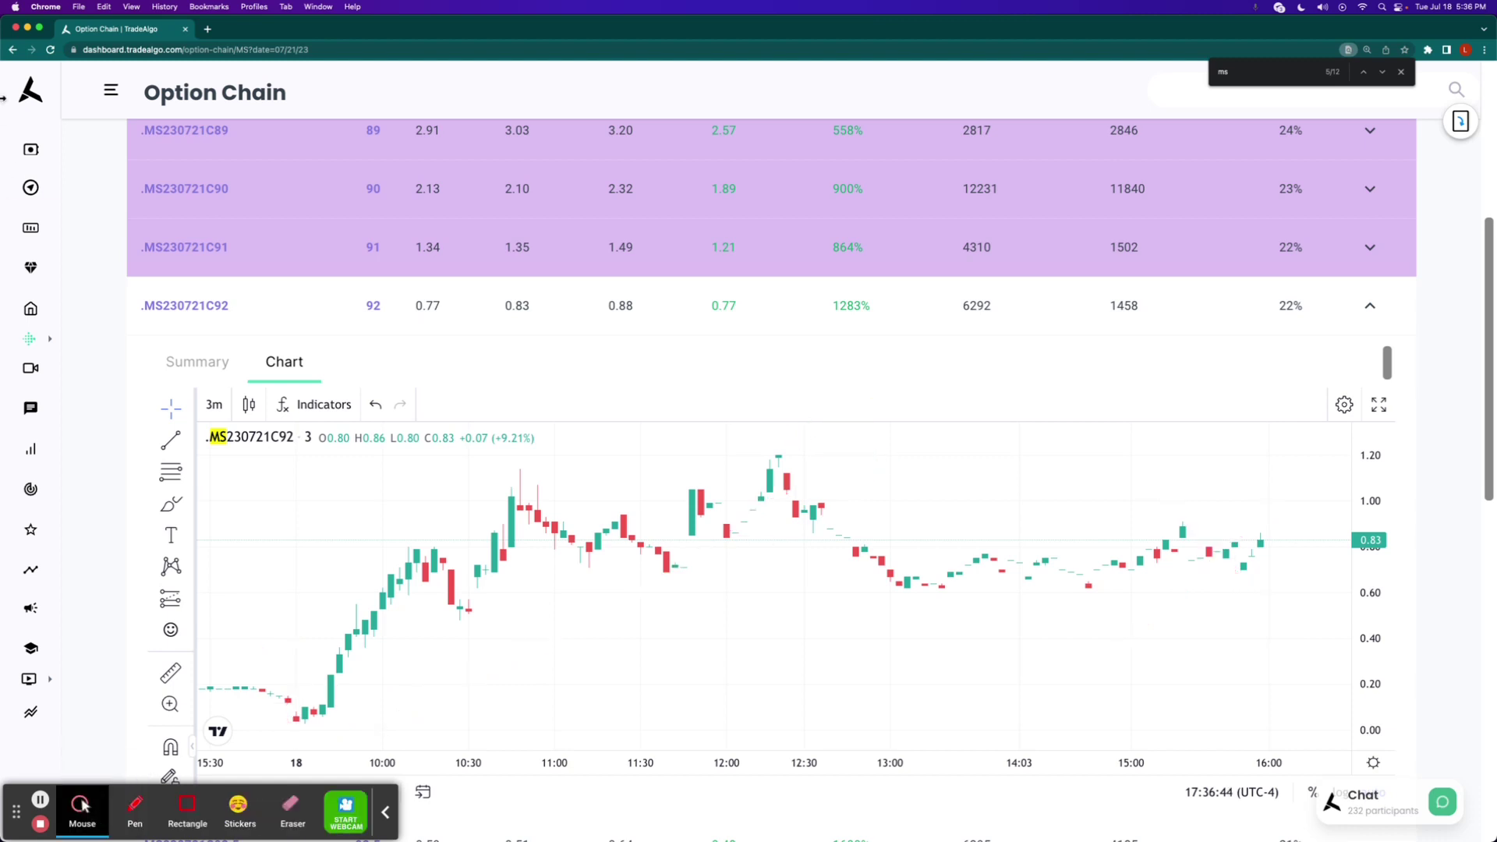
left_click(35, 100)
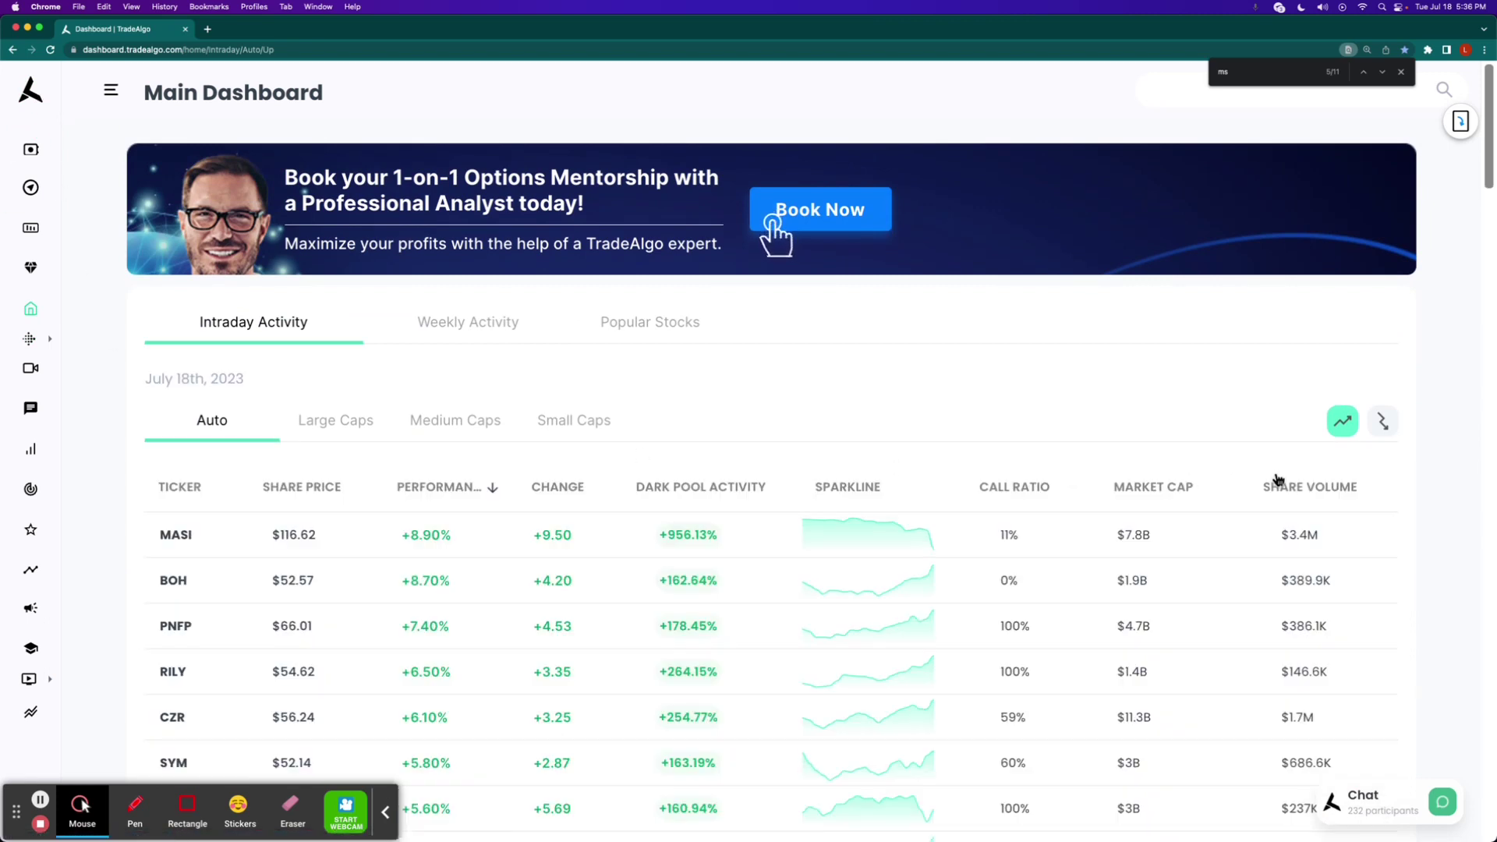
- List decliners and box APLS's row, +391.80% dark pool activity and -24.20% performance
left_click(1384, 427)
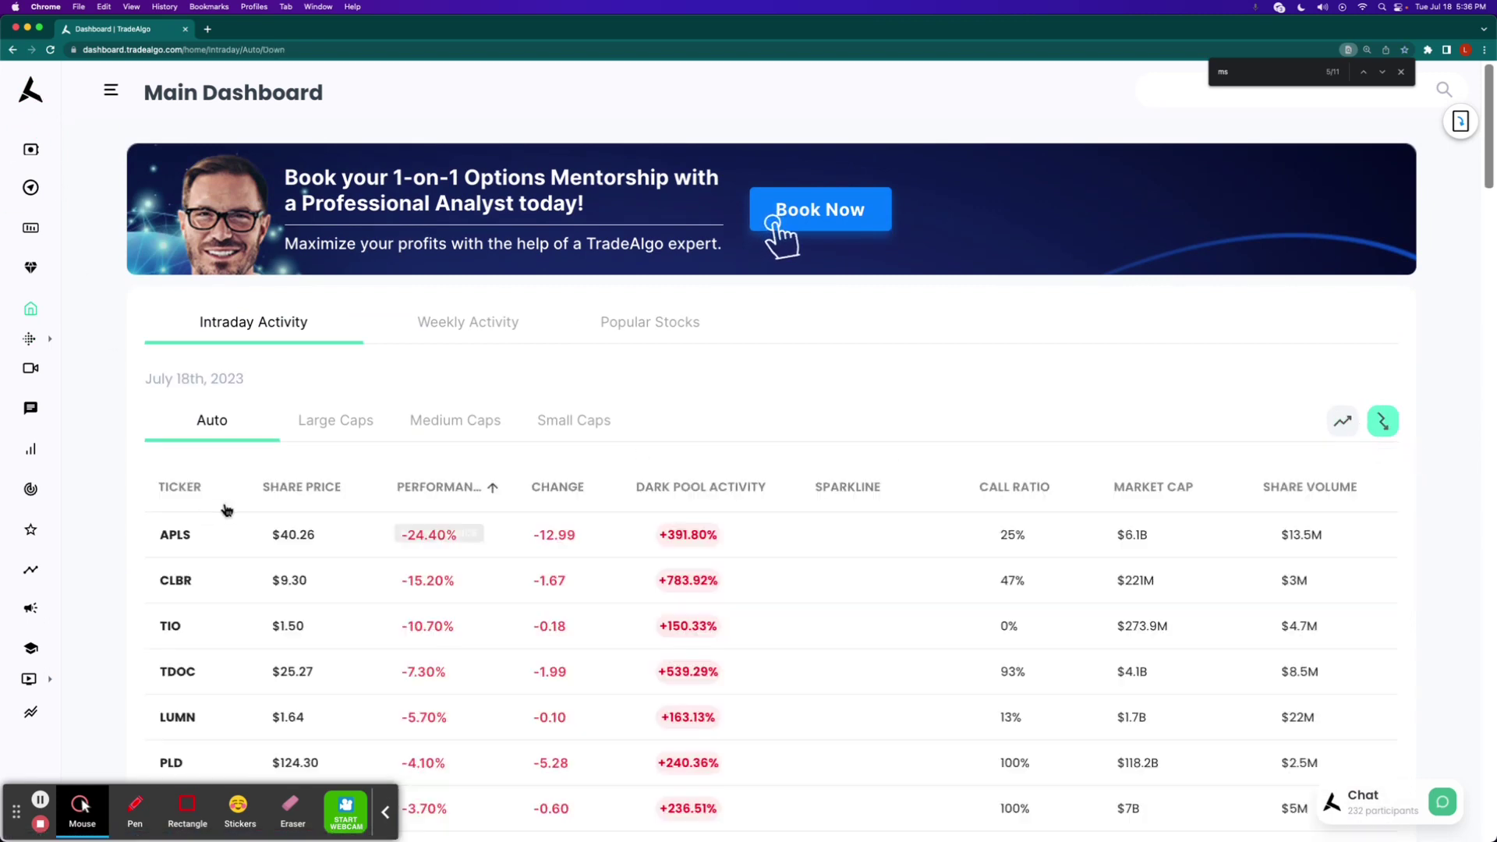
left_click(187, 805)
left_click_drag(134, 488, 1329, 571)
left_click_drag(639, 517, 759, 551)
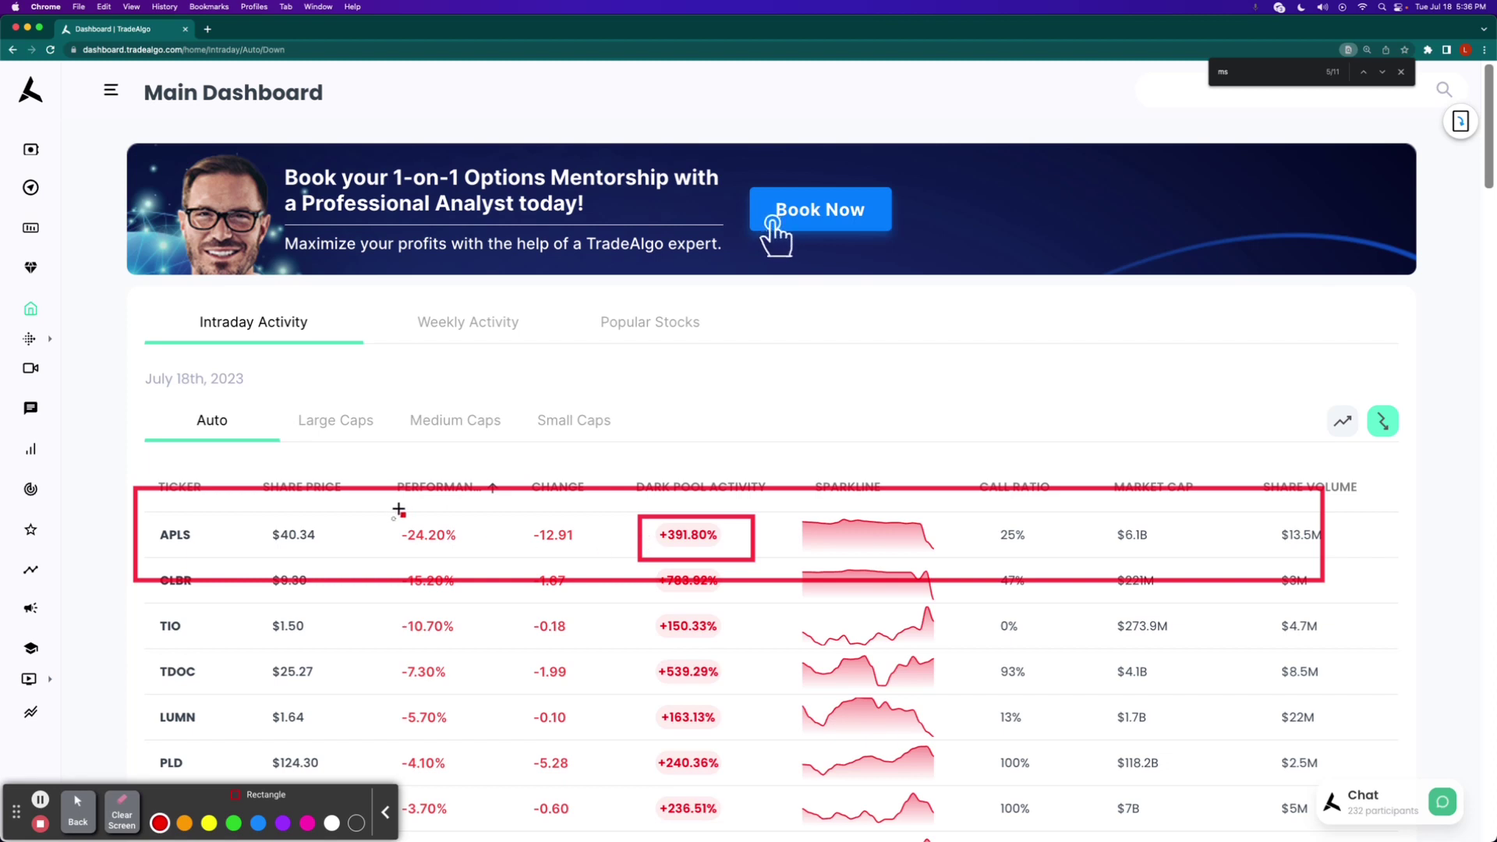
left_click_drag(385, 516, 494, 559)
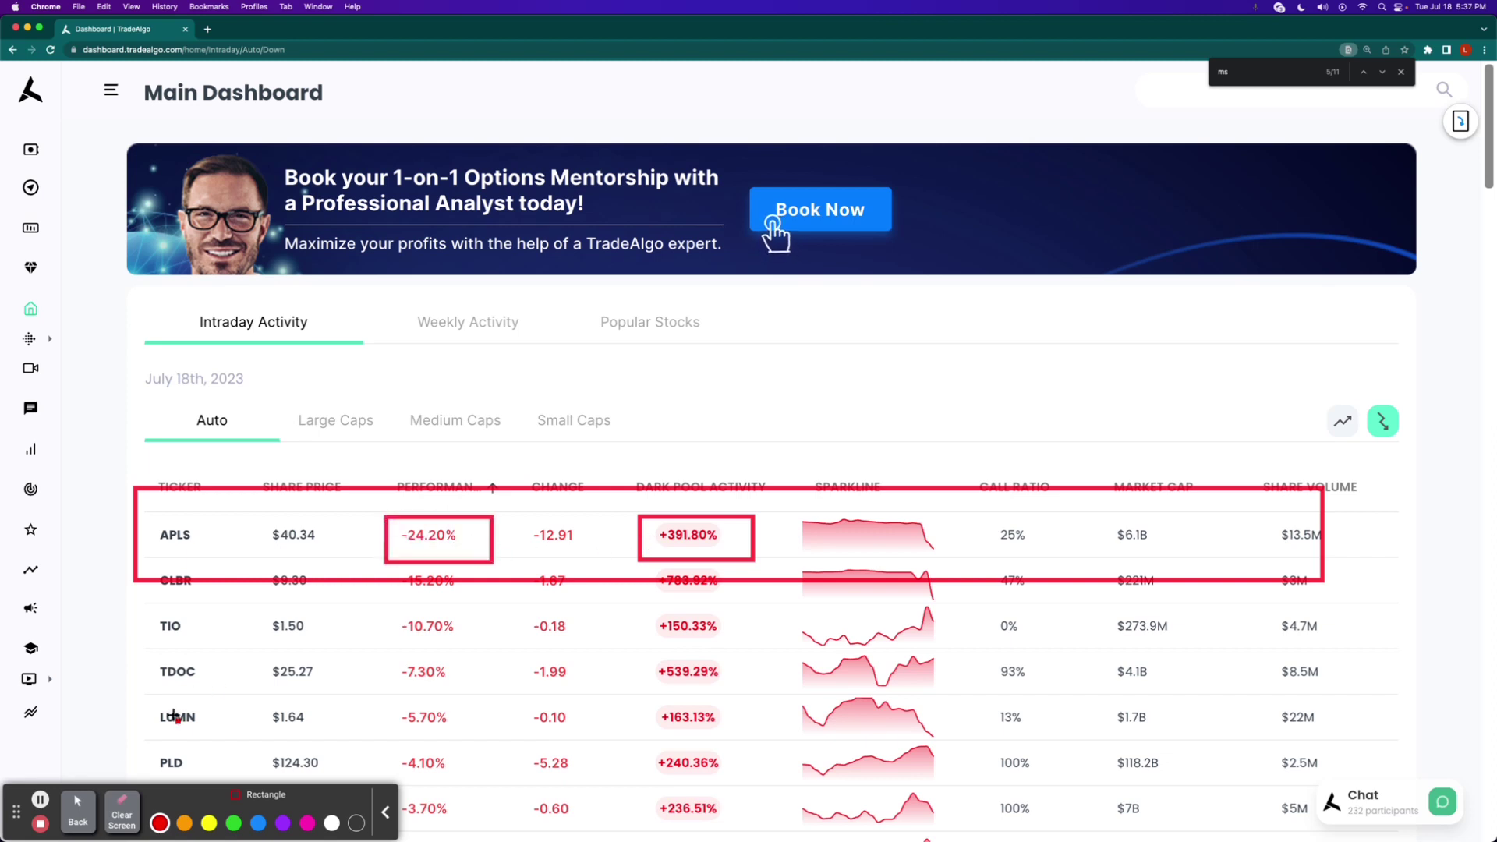
left_click(122, 811)
left_click(78, 811)
- On Alerts, find the APLS Jul 18th 9:43 AM alert and box its row
left_click(31, 608)
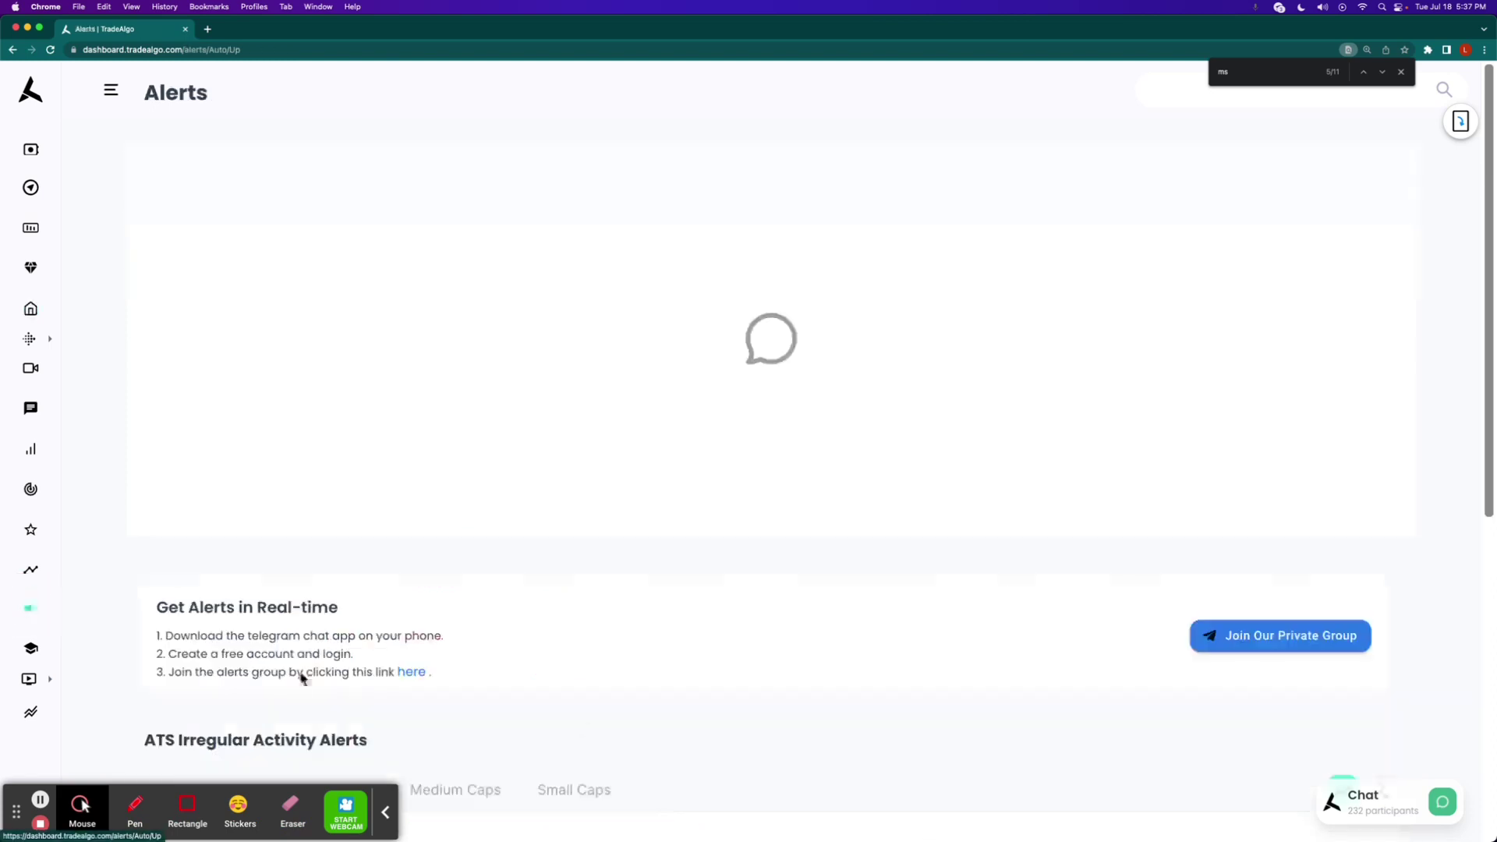
scroll(1391, 697, "down", 3)
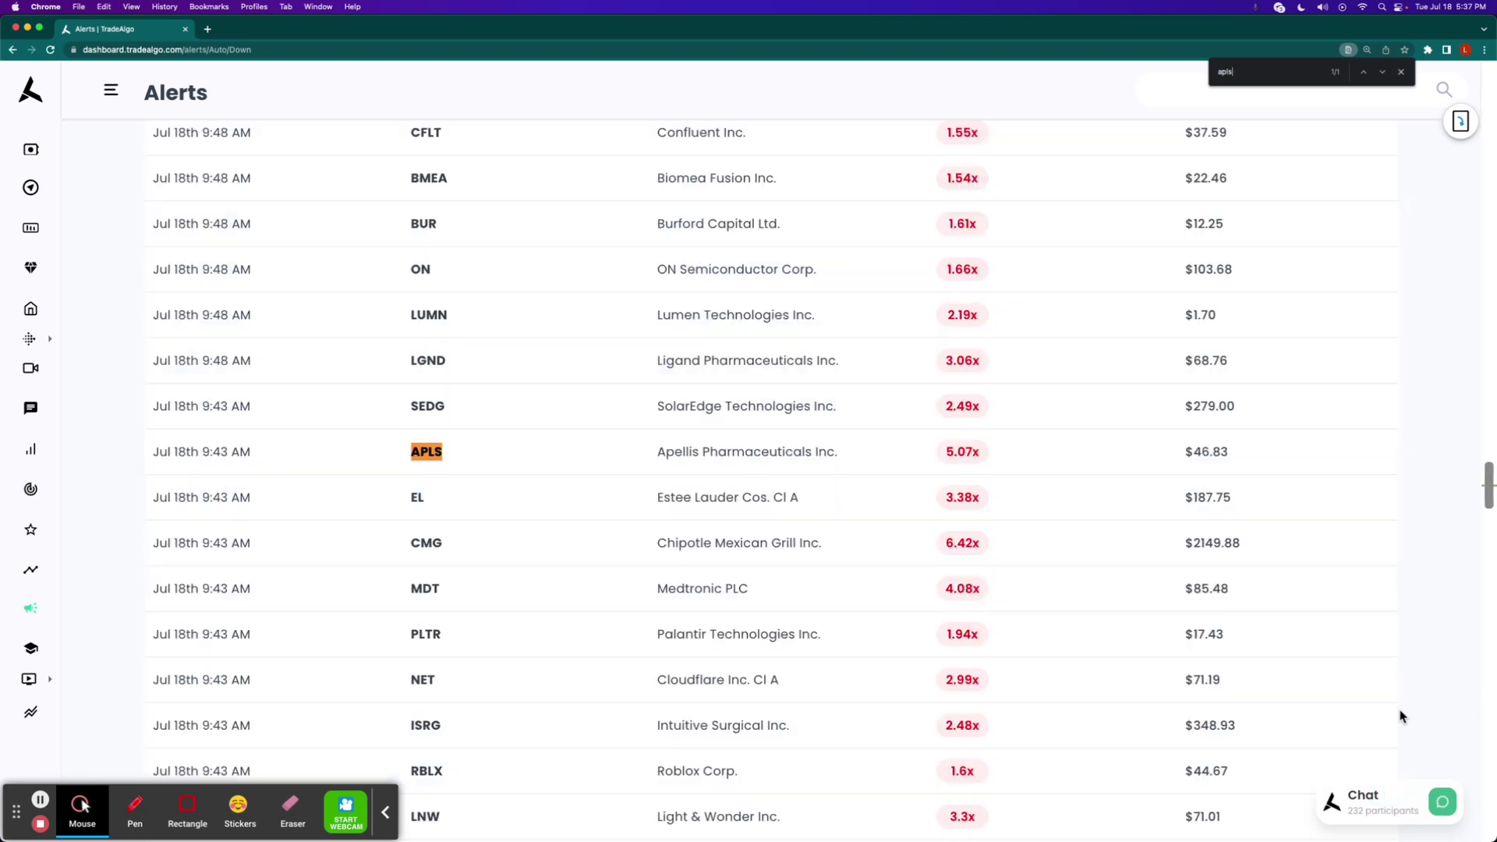
left_click(601, 460)
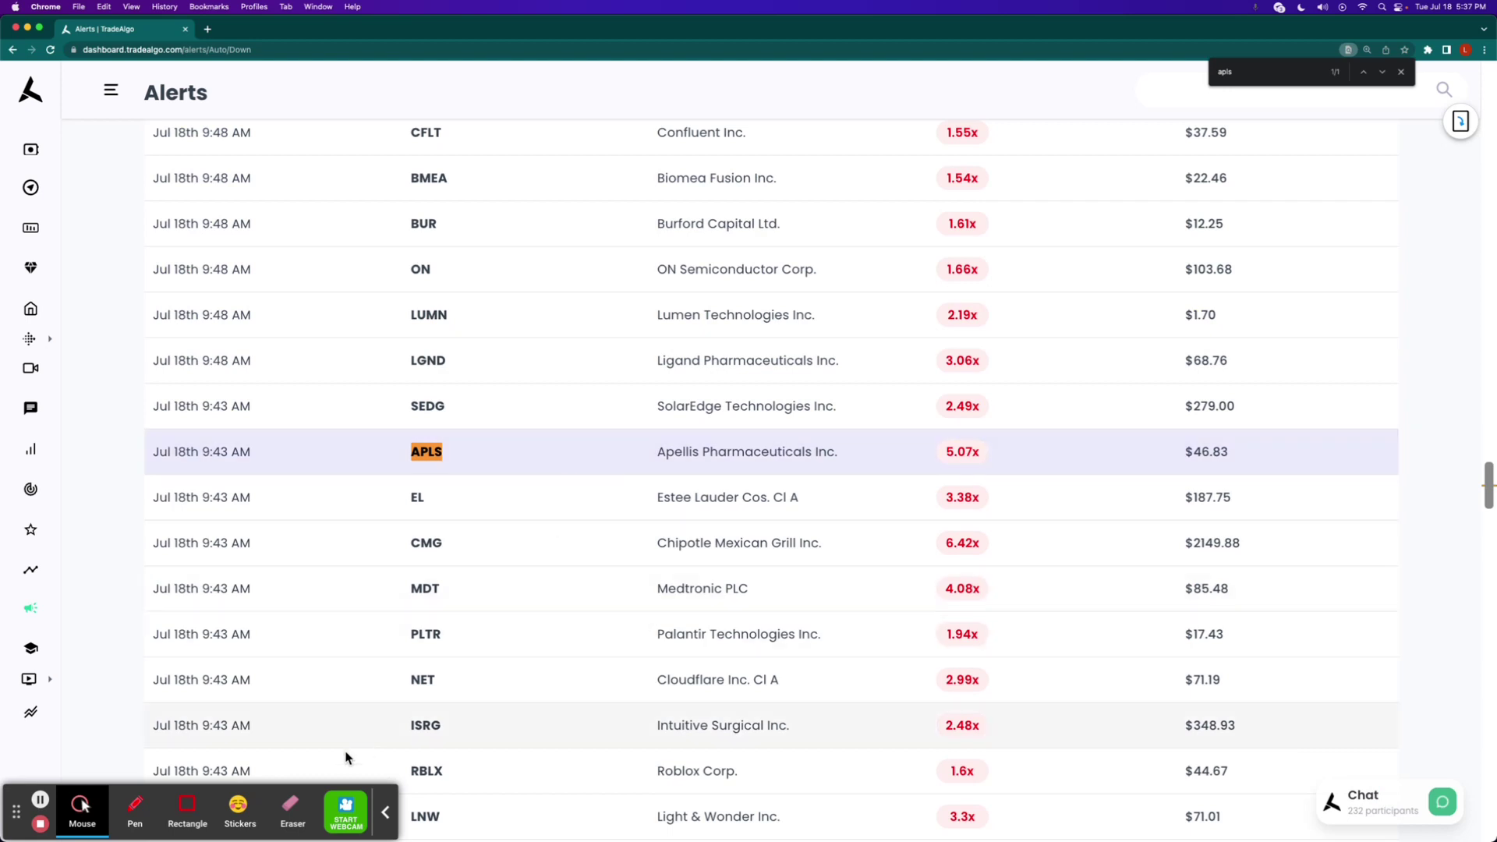
left_click(187, 806)
left_click_drag(138, 406, 1282, 484)
left_click(122, 811)
left_click(77, 811)
- Load the APLS option chain via 'apl' and show the .APLS230721P40 put's chart
mouse_move(30, 338)
left_click(150, 321)
left_click(230, 168)
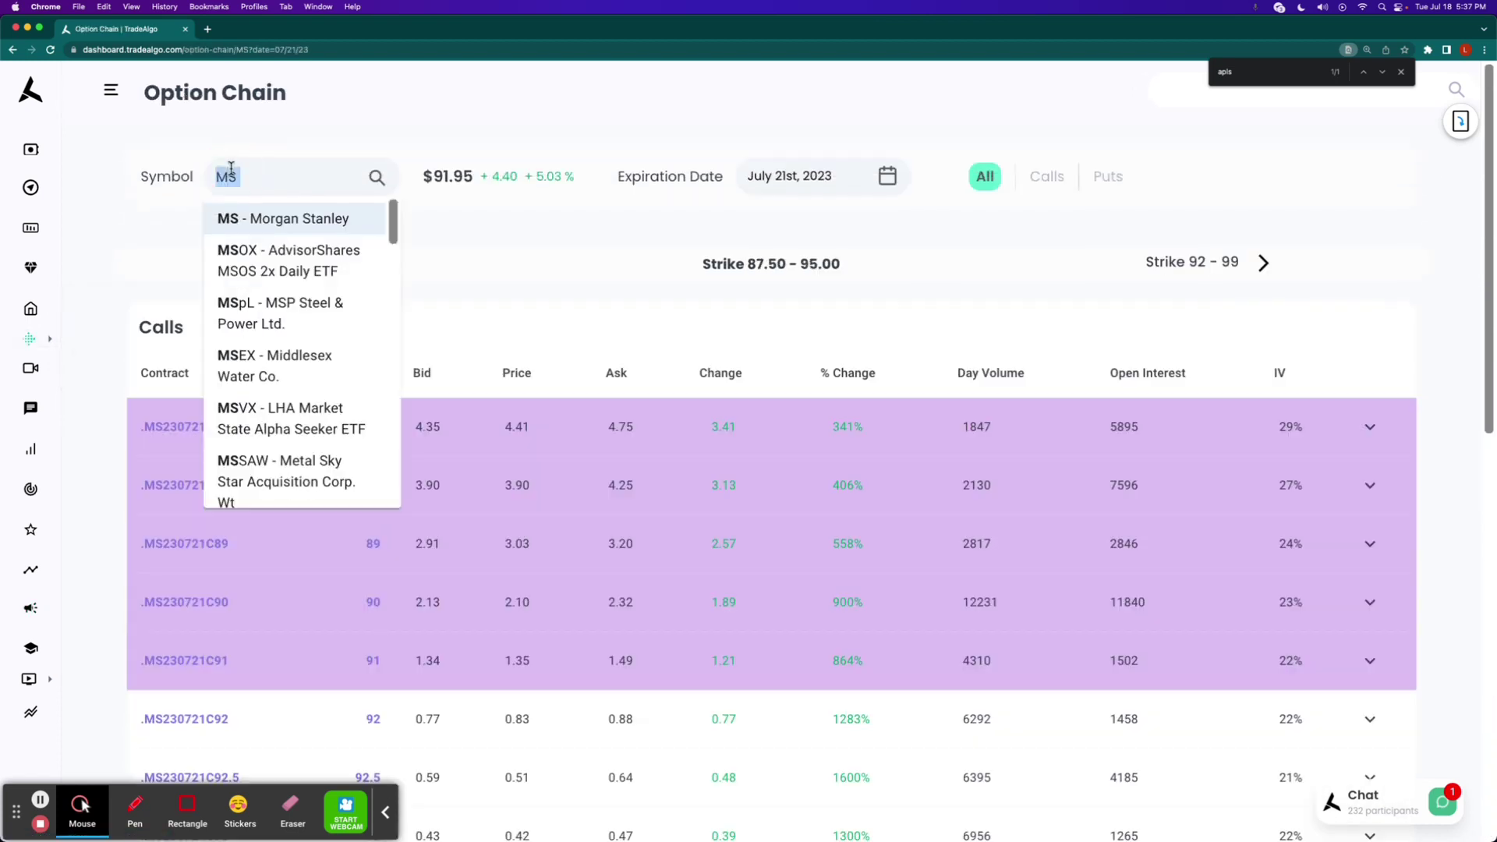
type("apls")
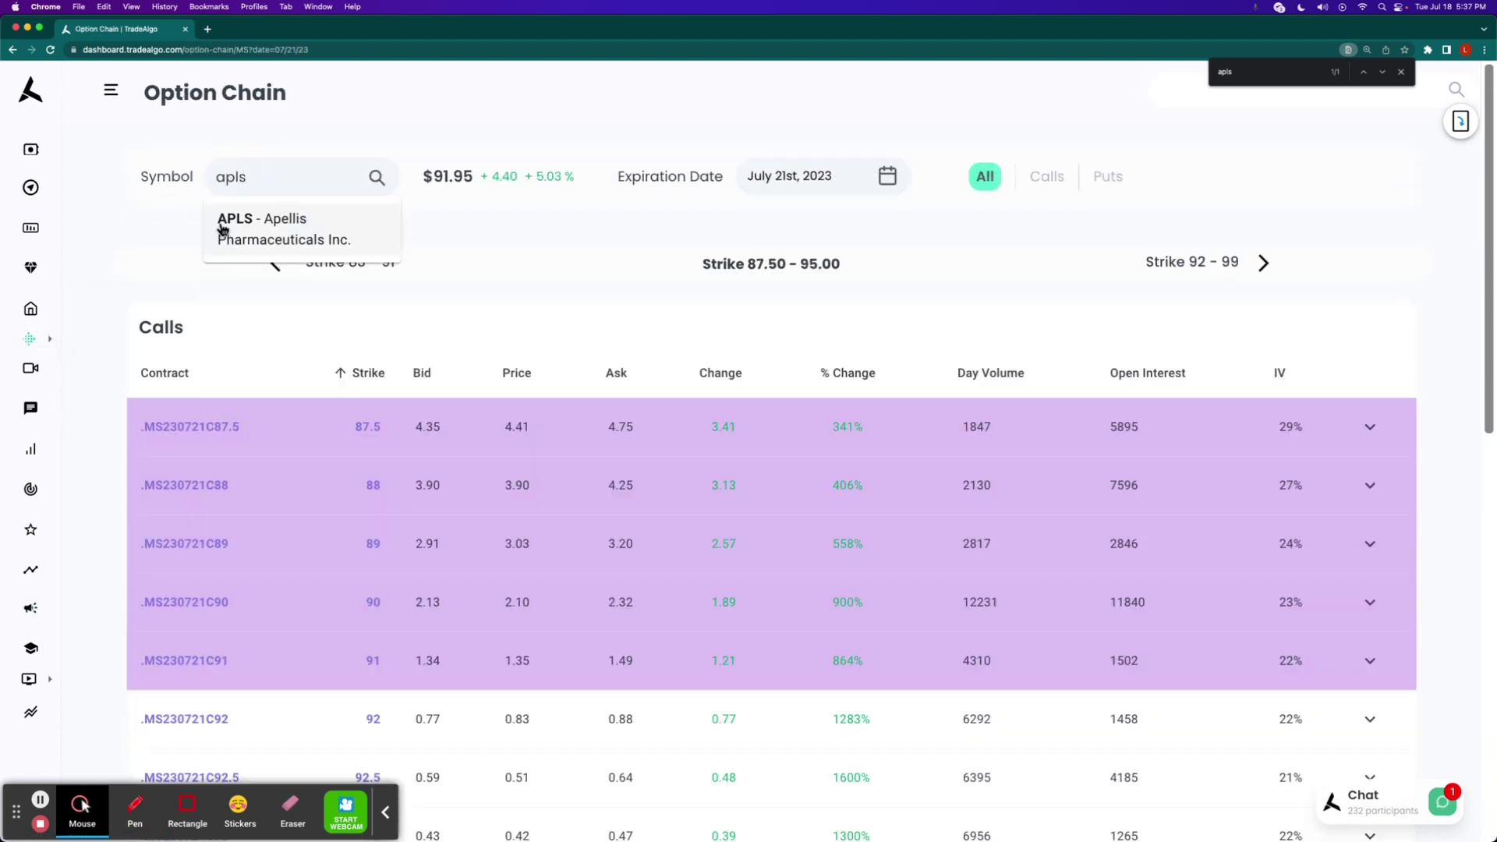
left_click(268, 226)
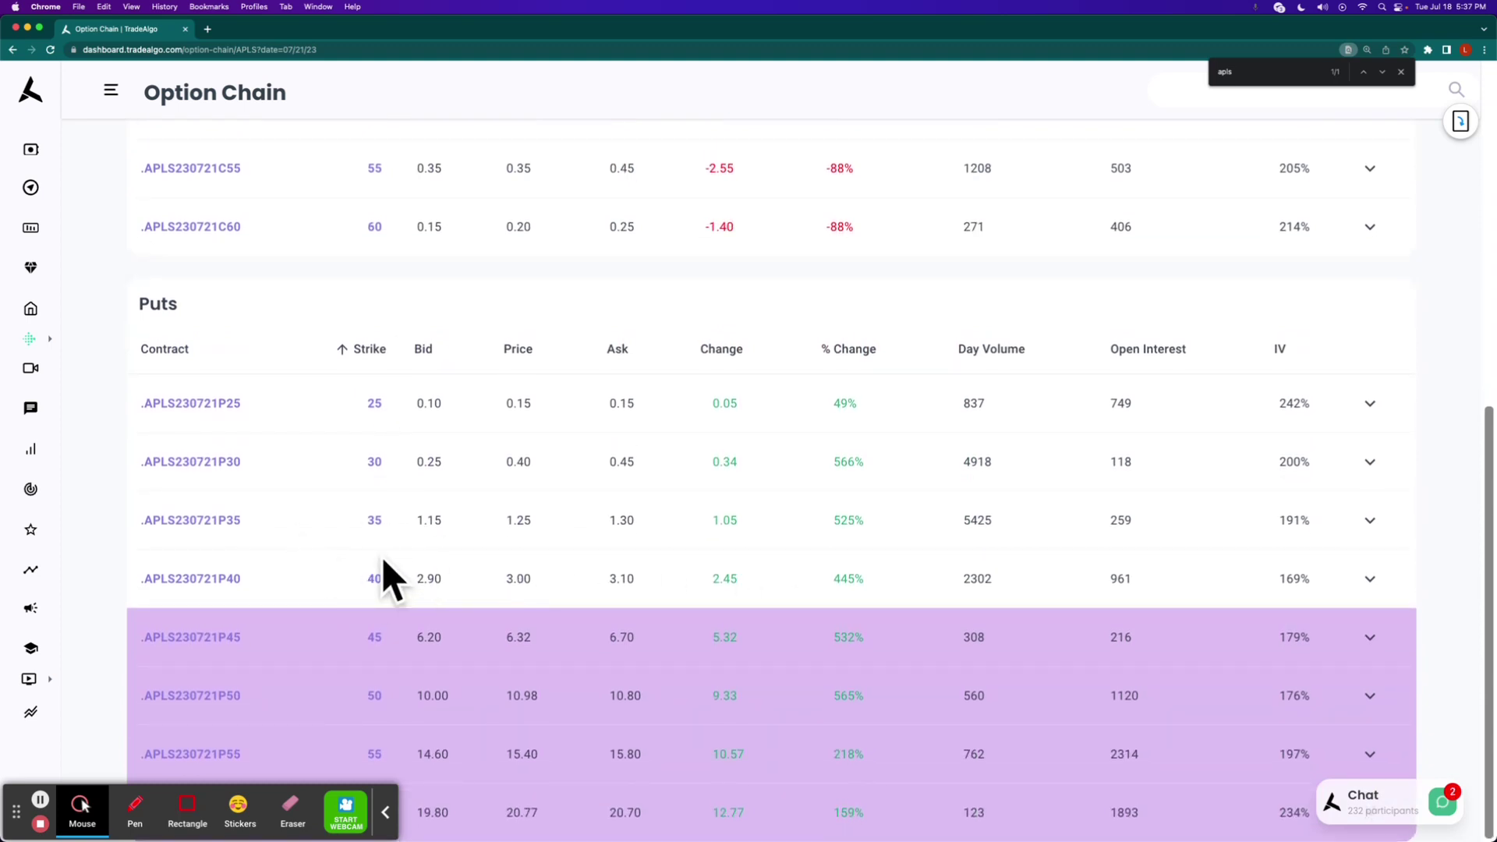
left_click(331, 591)
left_click(284, 631)
- Switch the P40 chart to 3-minute candles and zoom into the July 18 session
scroll(107, 625, "down", 3)
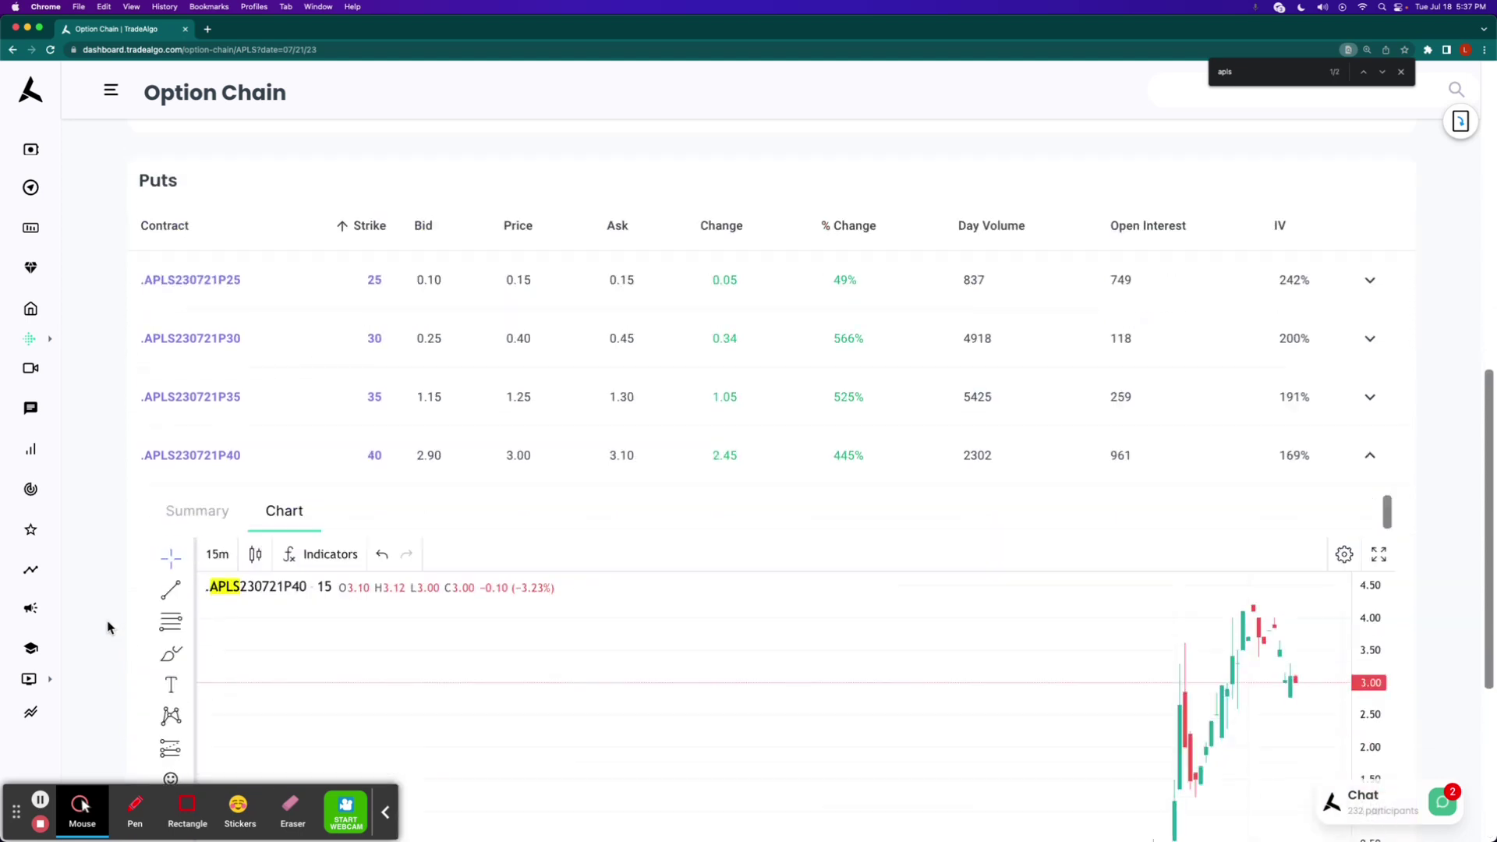
scroll(108, 626, "down", 4)
left_click(218, 382)
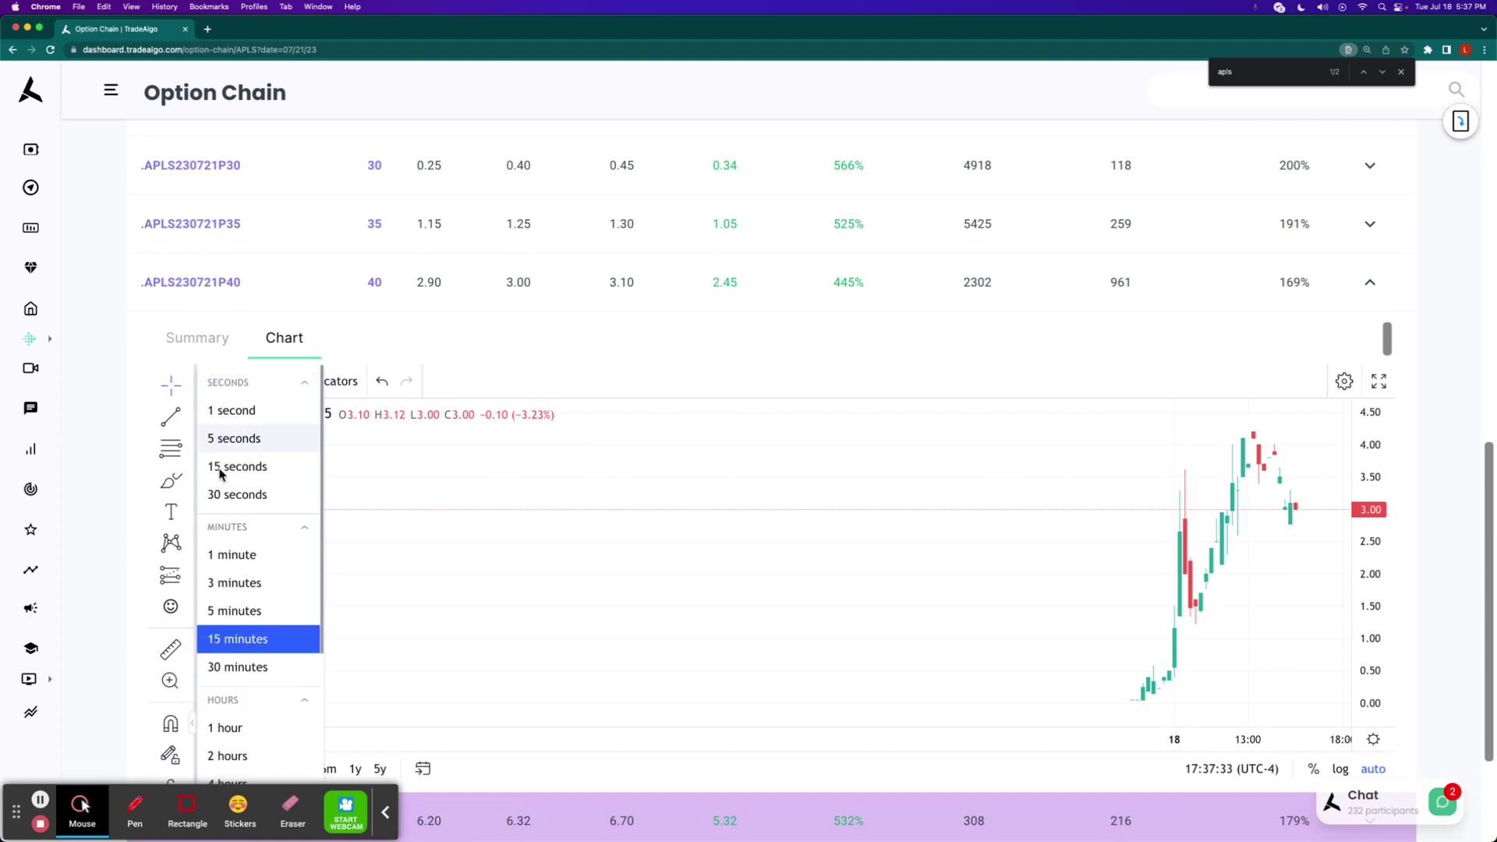
left_click(246, 583)
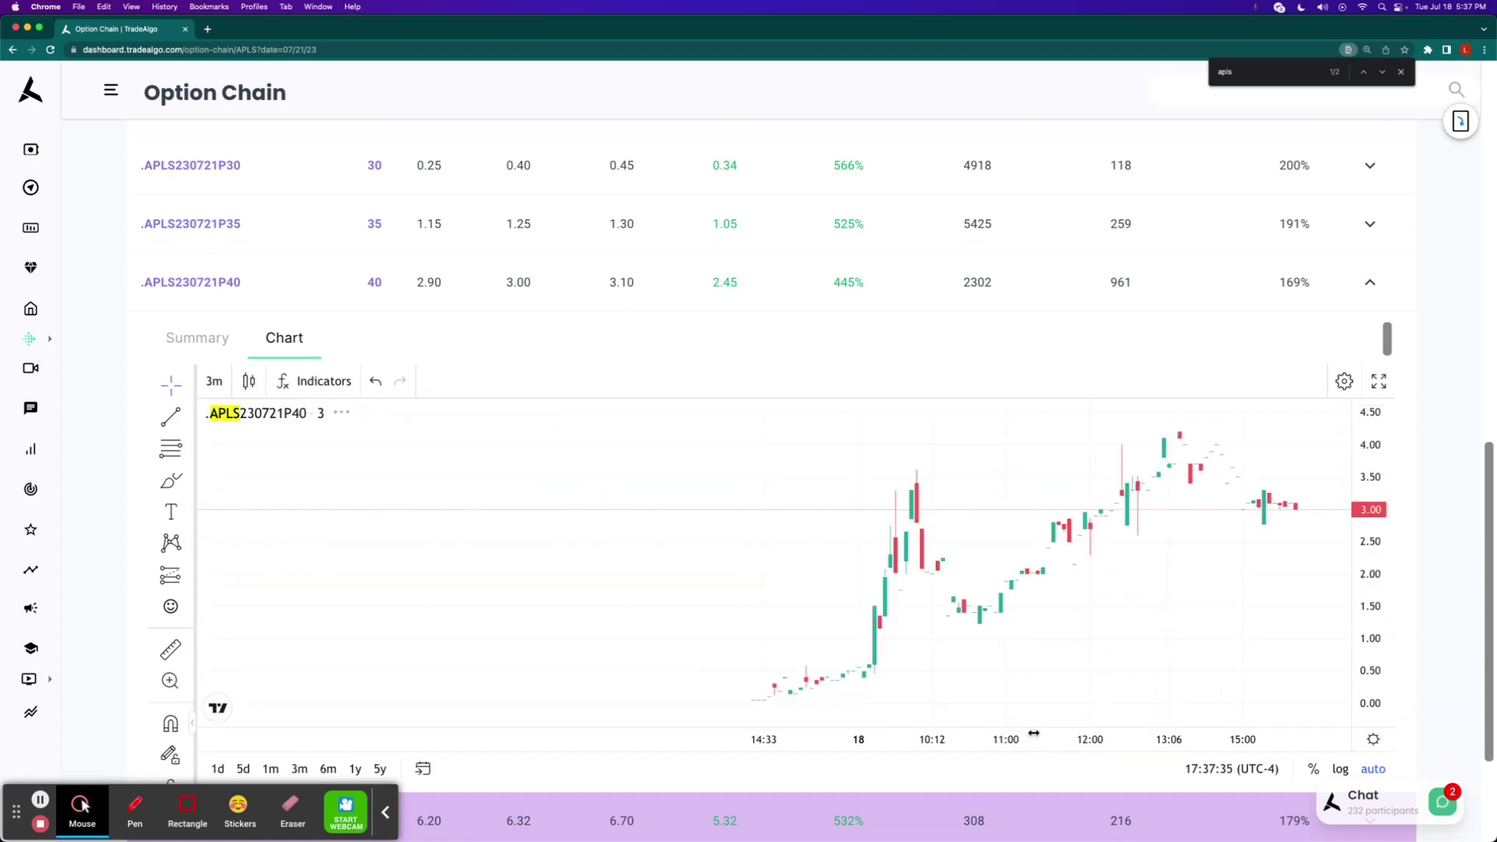
left_click_drag(1032, 733, 701, 715)
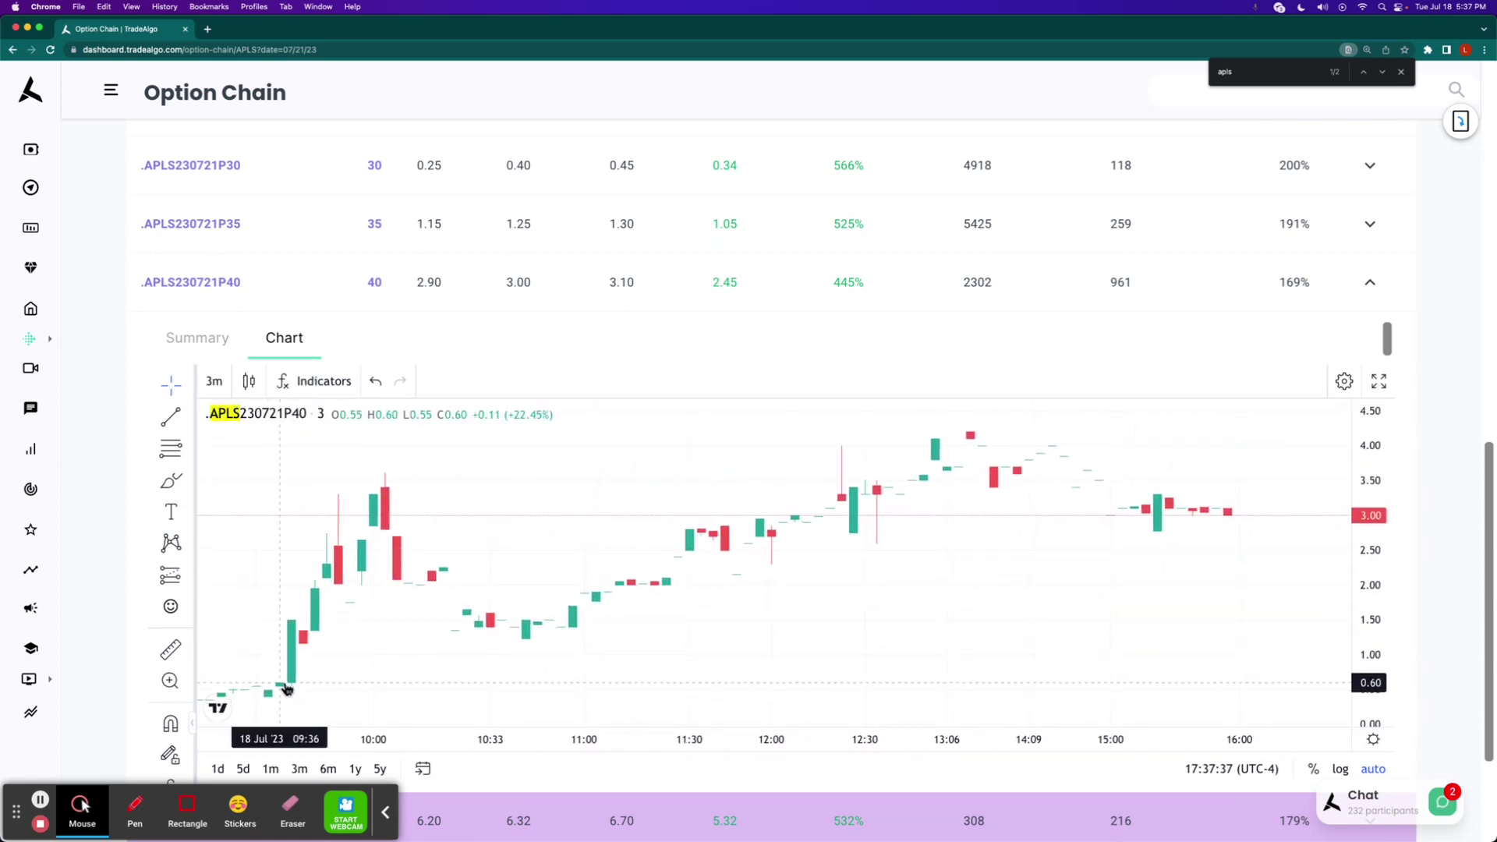
- Measure the put's rise from the morning bar to the 4.10 high
left_click(171, 649)
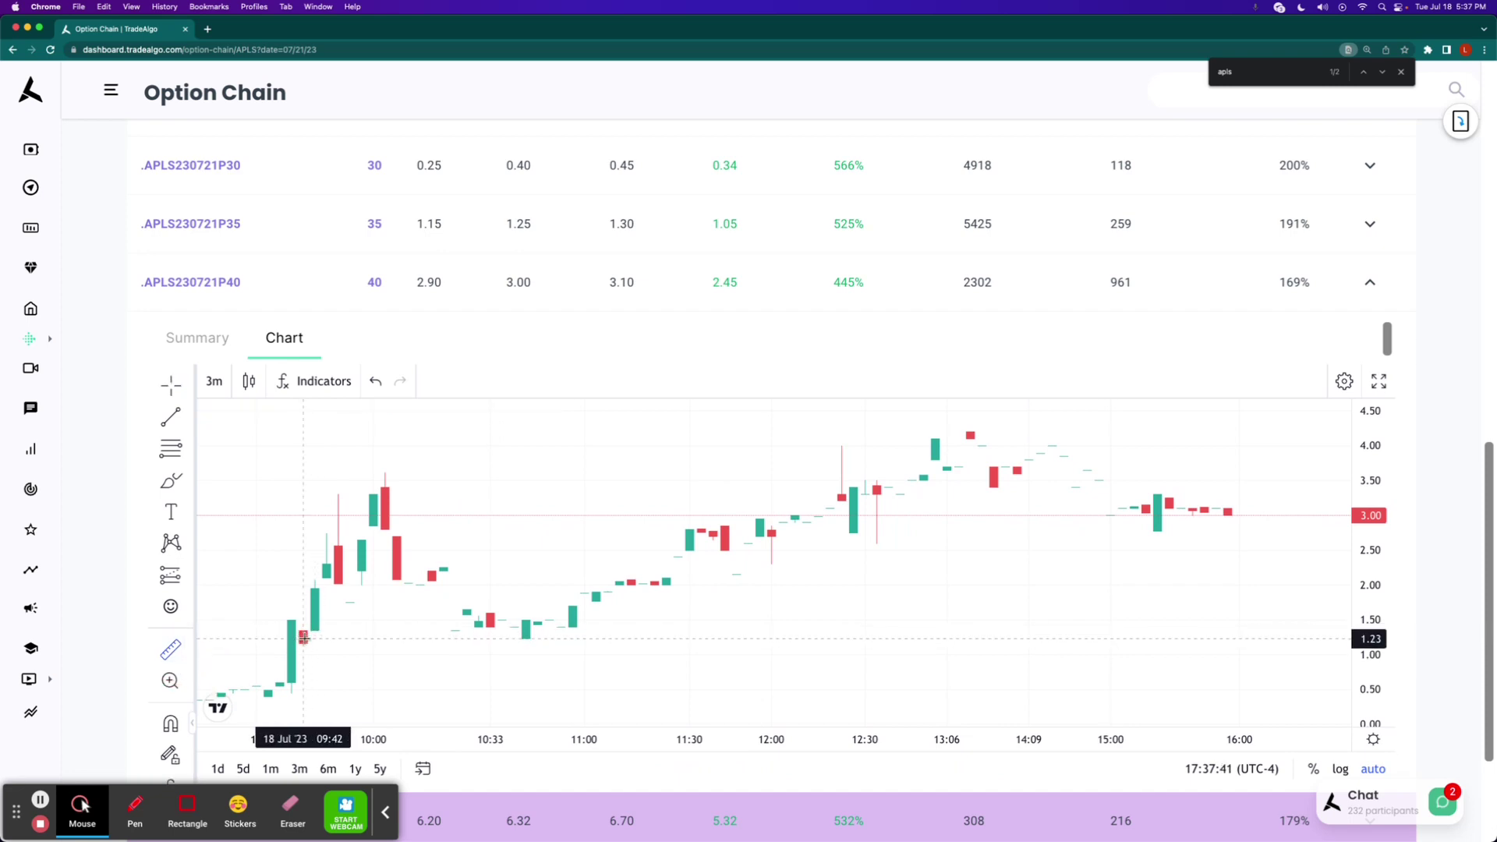
left_click(303, 637)
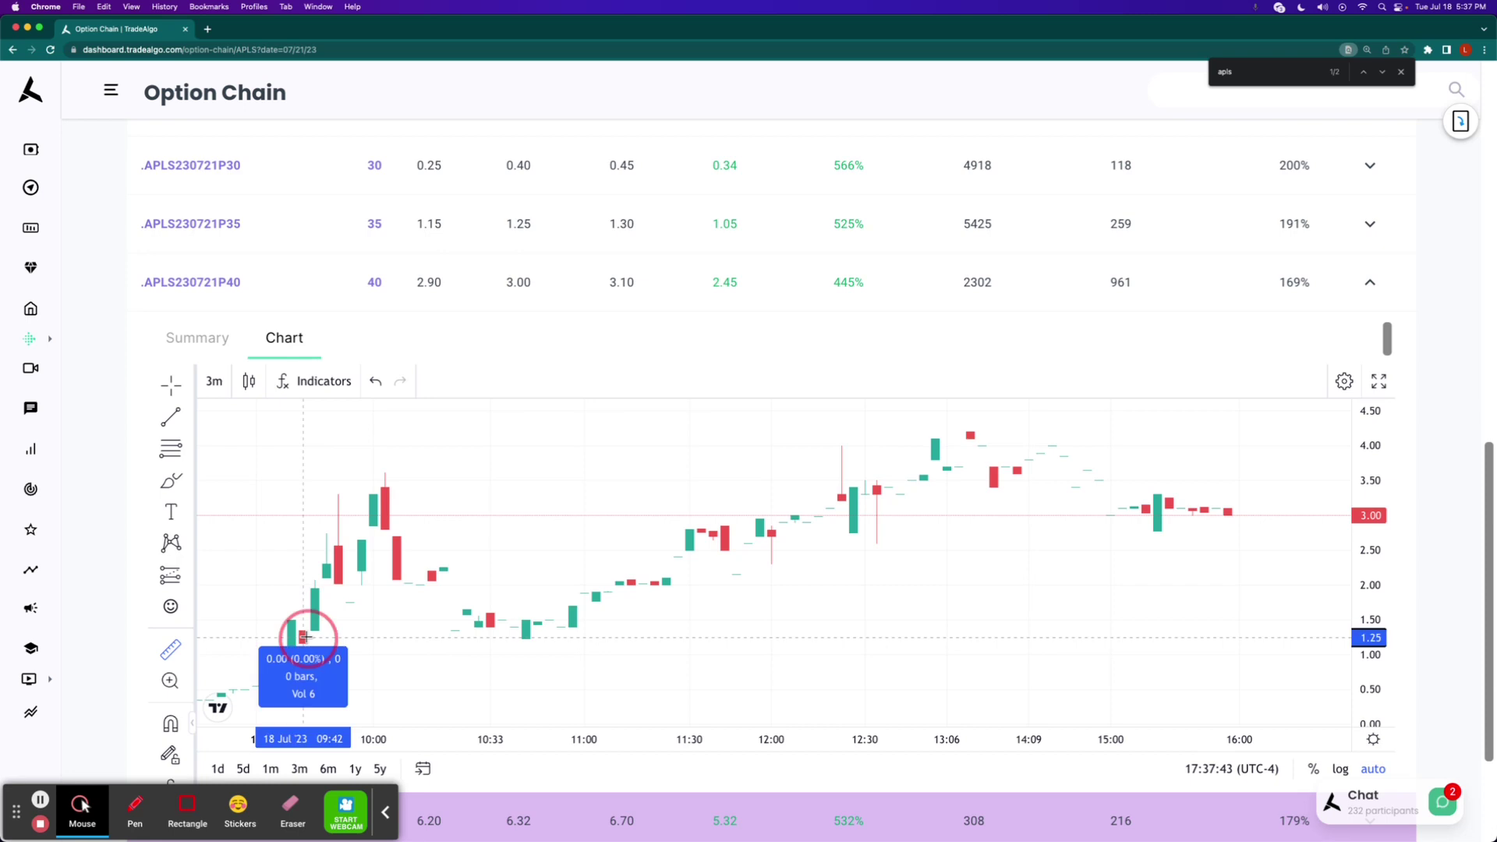
left_click(1000, 438)
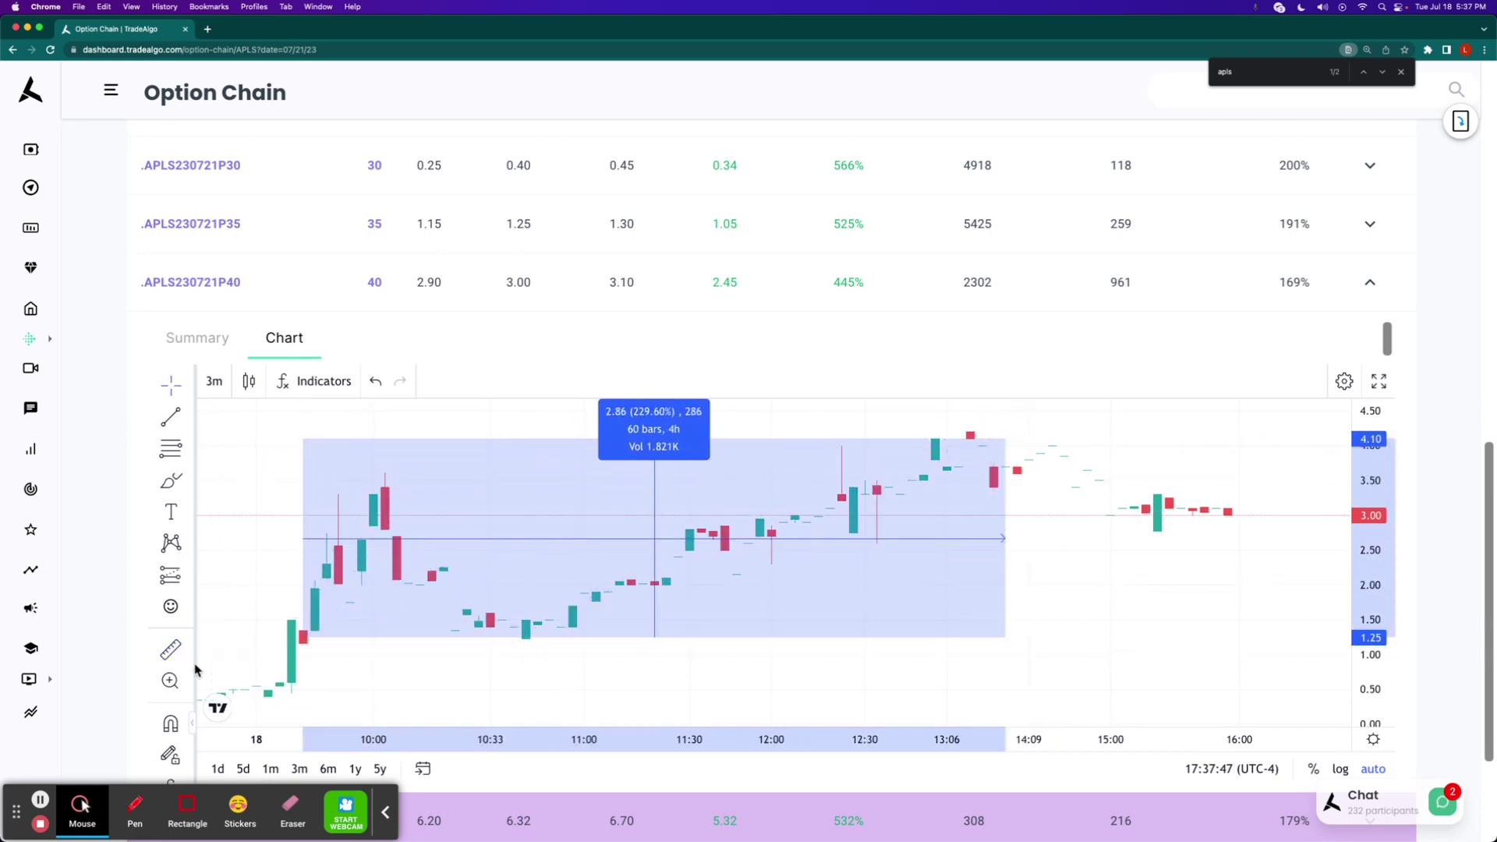
left_click(294, 601)
- Circle the early-morning put candles and draw an X over the afternoon bars
left_click(135, 807)
mouse_move(311, 620)
left_mouse_down()
mouse_move(273, 647)
mouse_move(261, 596)
left_mouse_up()
left_click_drag(1022, 423, 1029, 560)
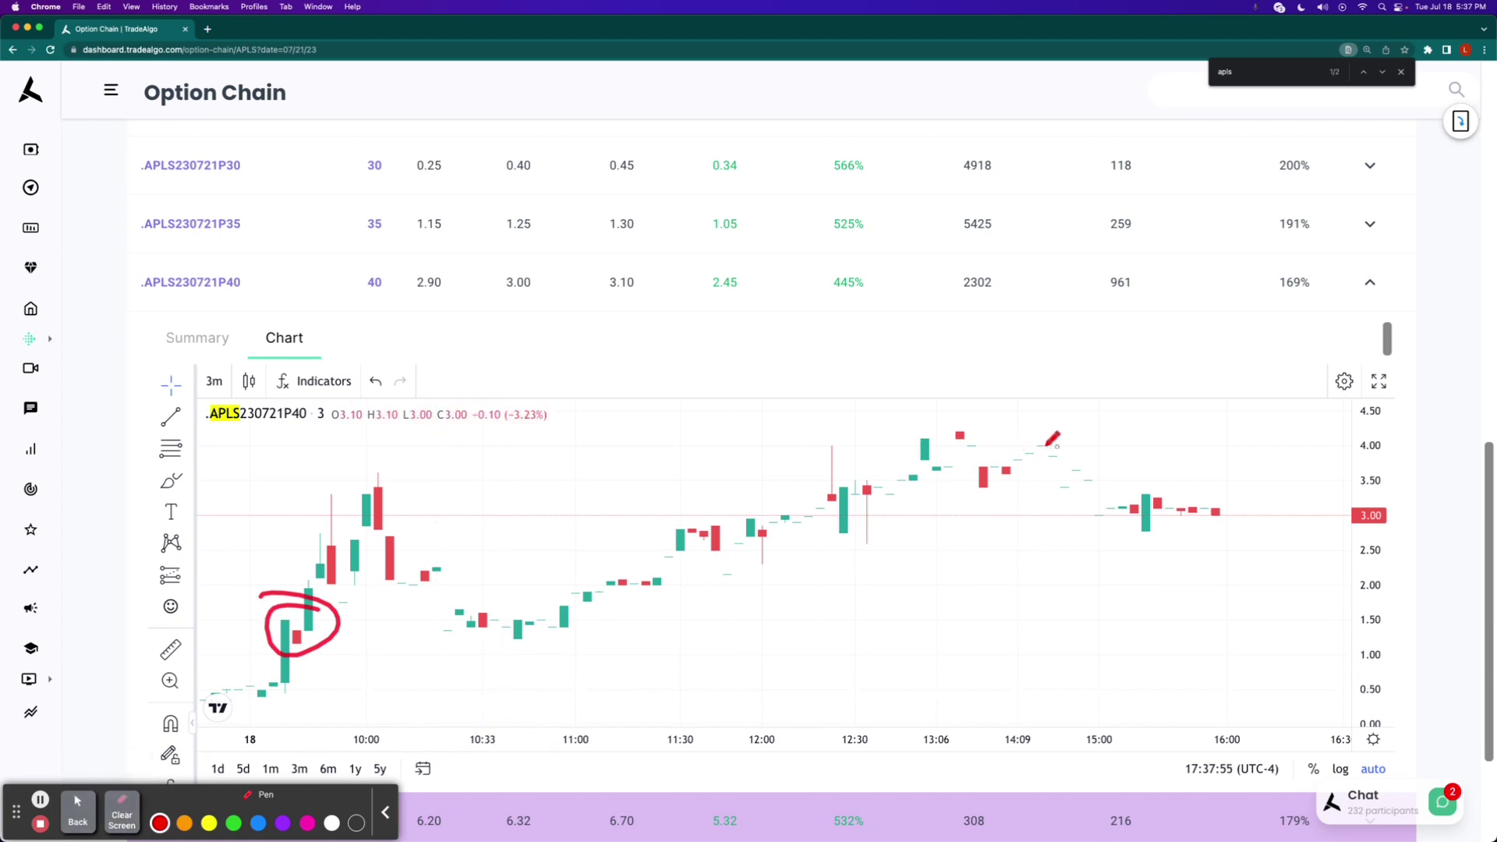
left_click_drag(1023, 429, 1271, 602)
left_click_drag(1216, 421, 1050, 594)
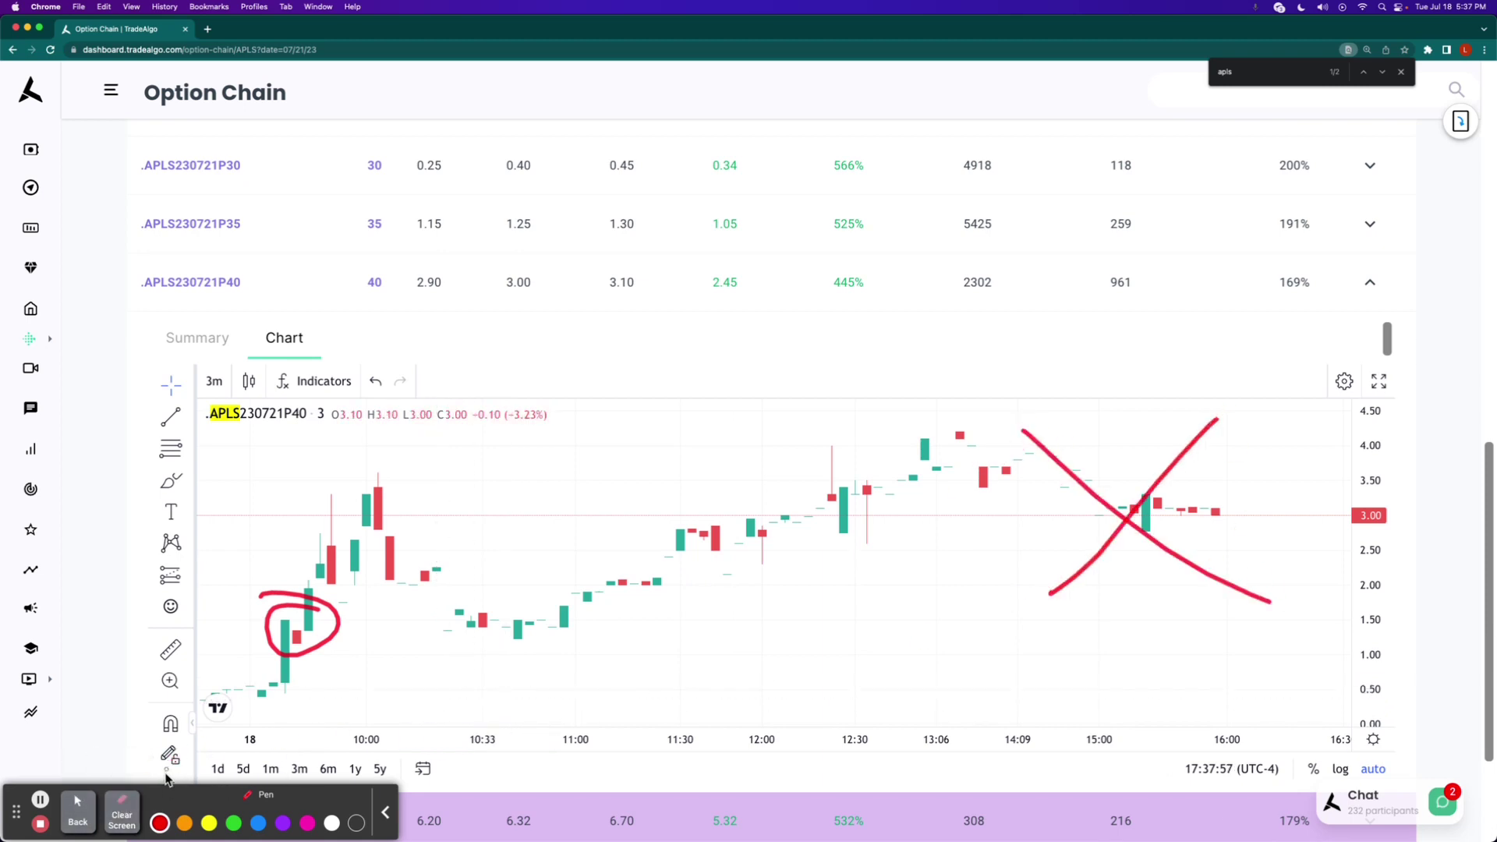
left_click(122, 815)
left_click(77, 812)
- List the medium-cap decliners on the Main Dashboard and open the TDOC company page
left_click(41, 92)
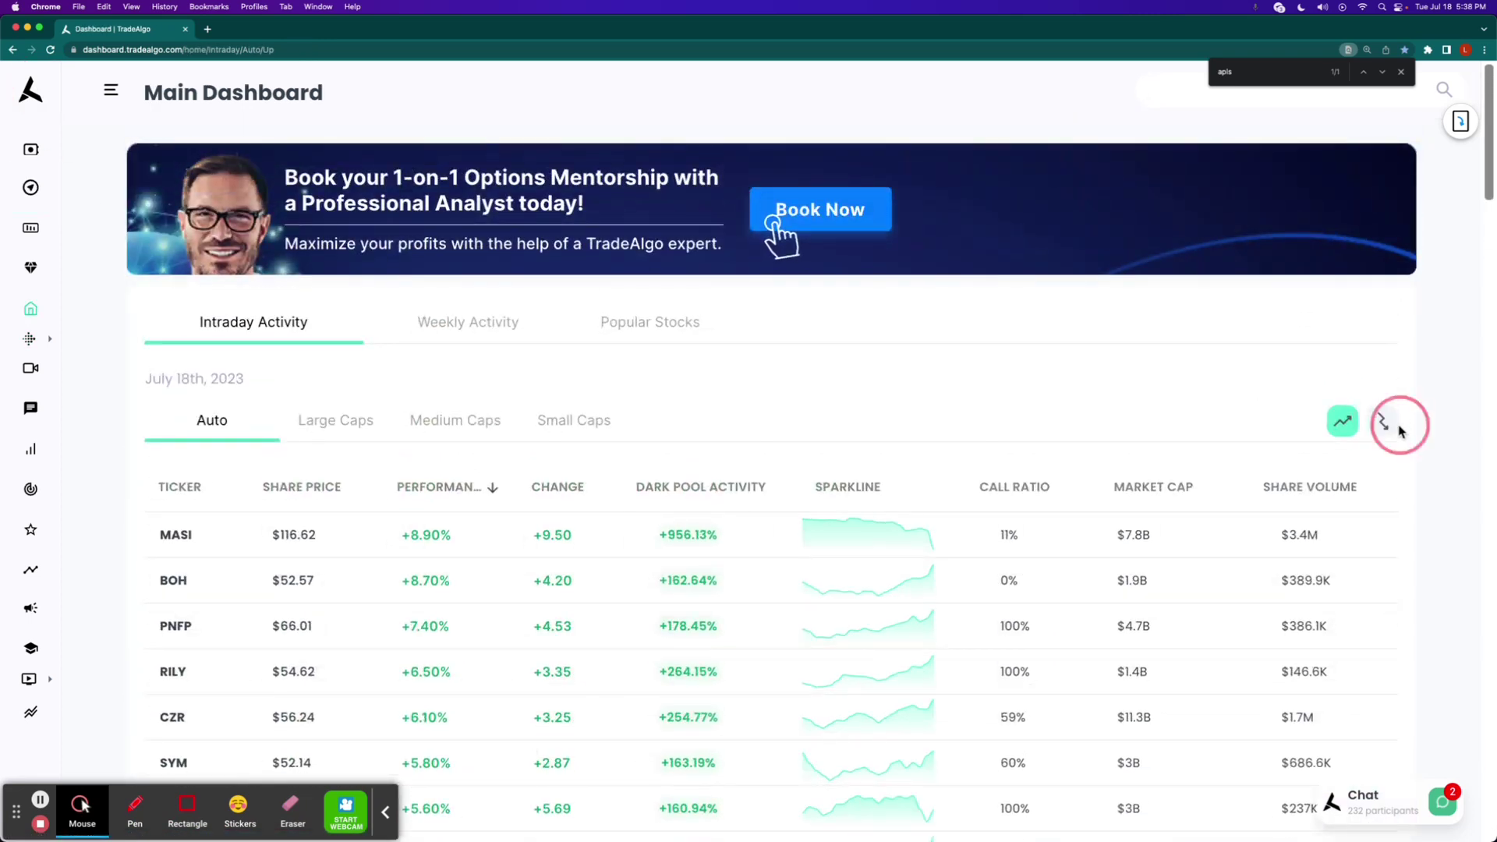
left_click(1395, 428)
left_click(453, 423)
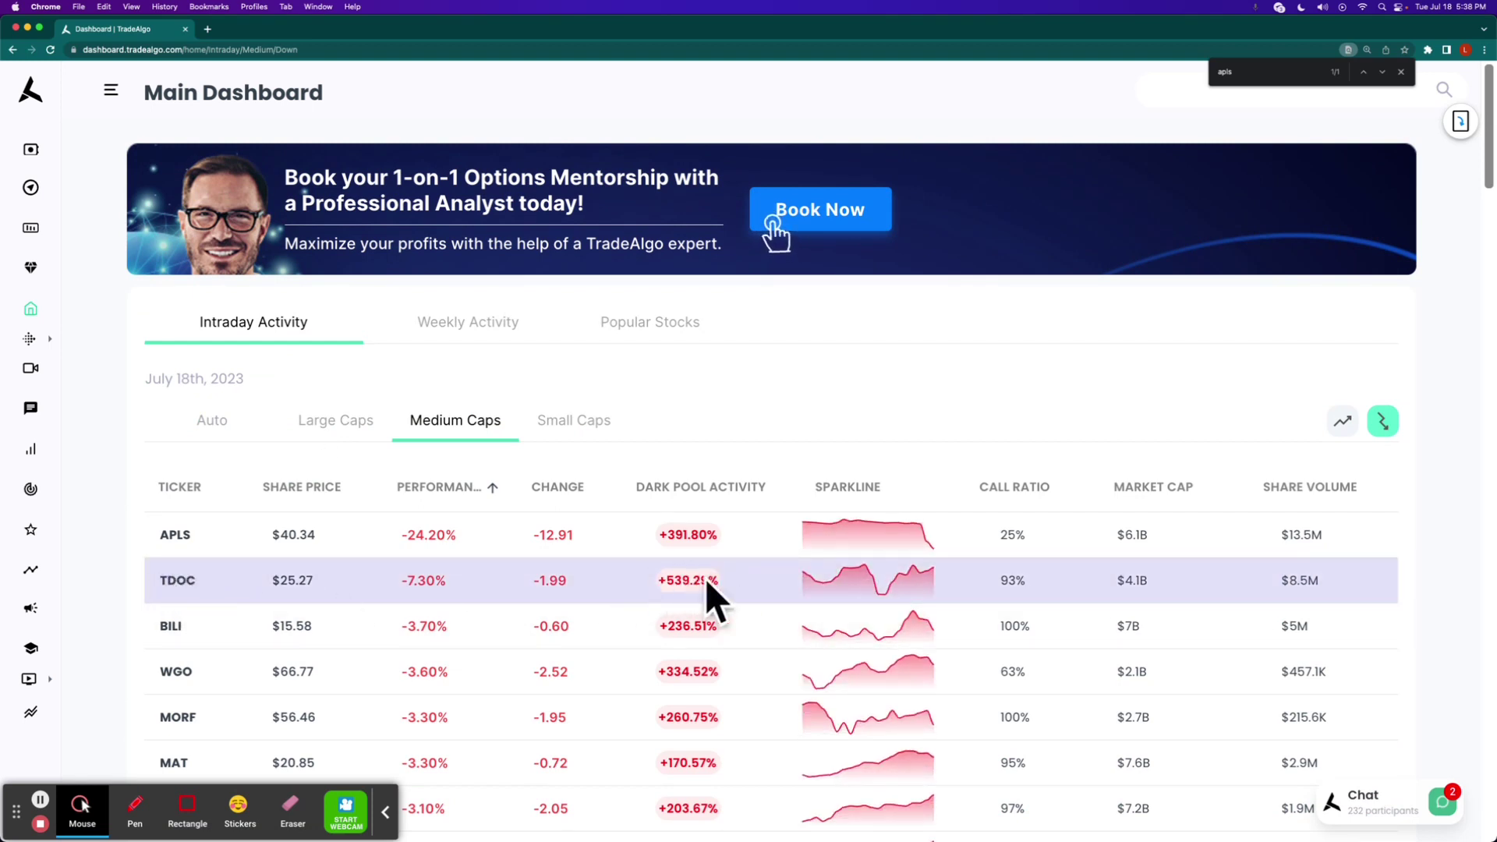
left_click(175, 580)
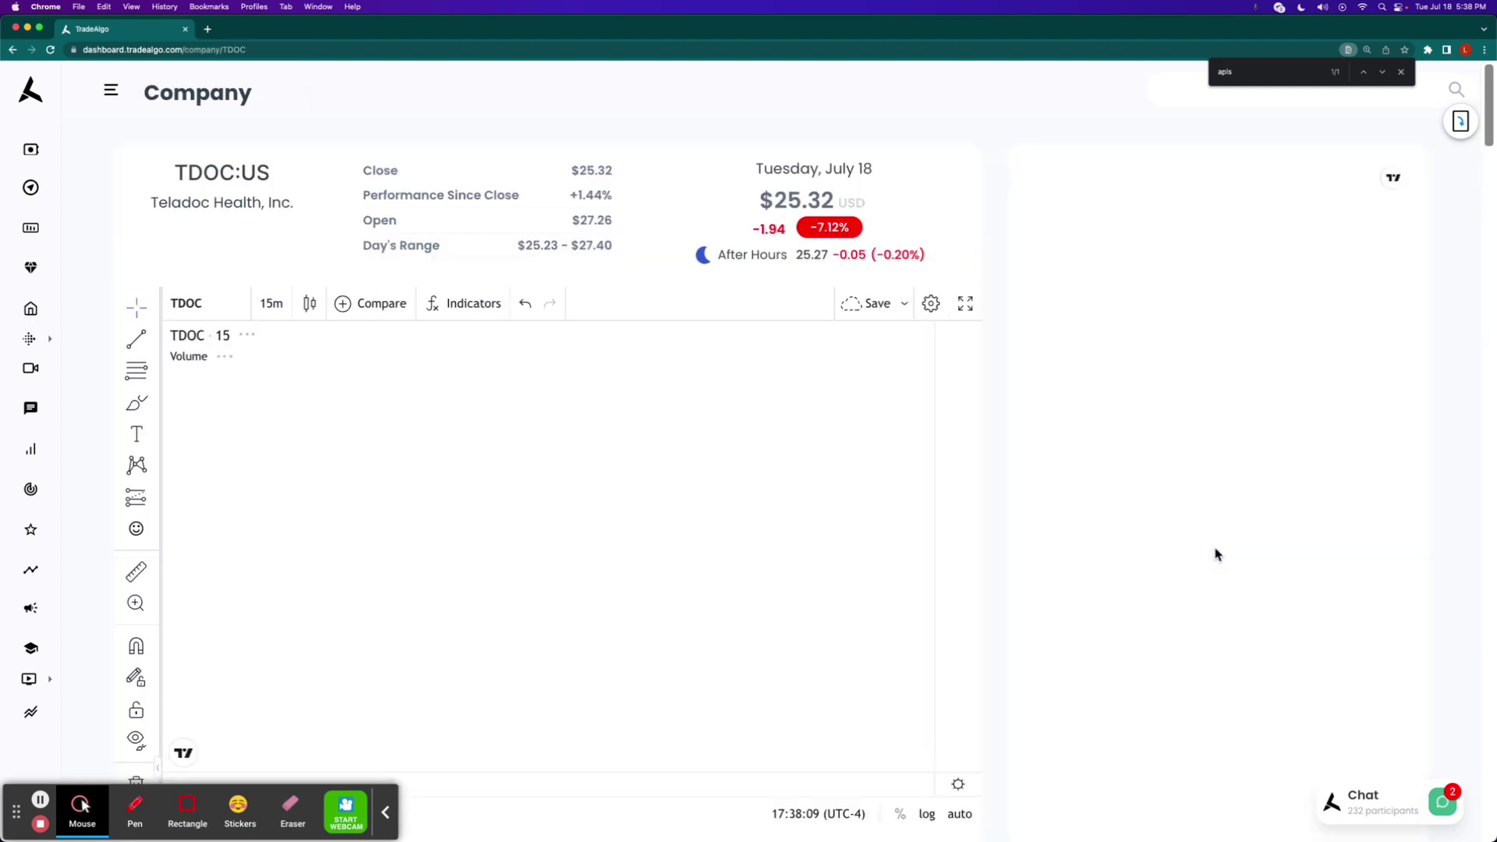
- Box TDOC's today versus 7-day average volume bars, then go to Alerts
scroll(1460, 545, "down", 15)
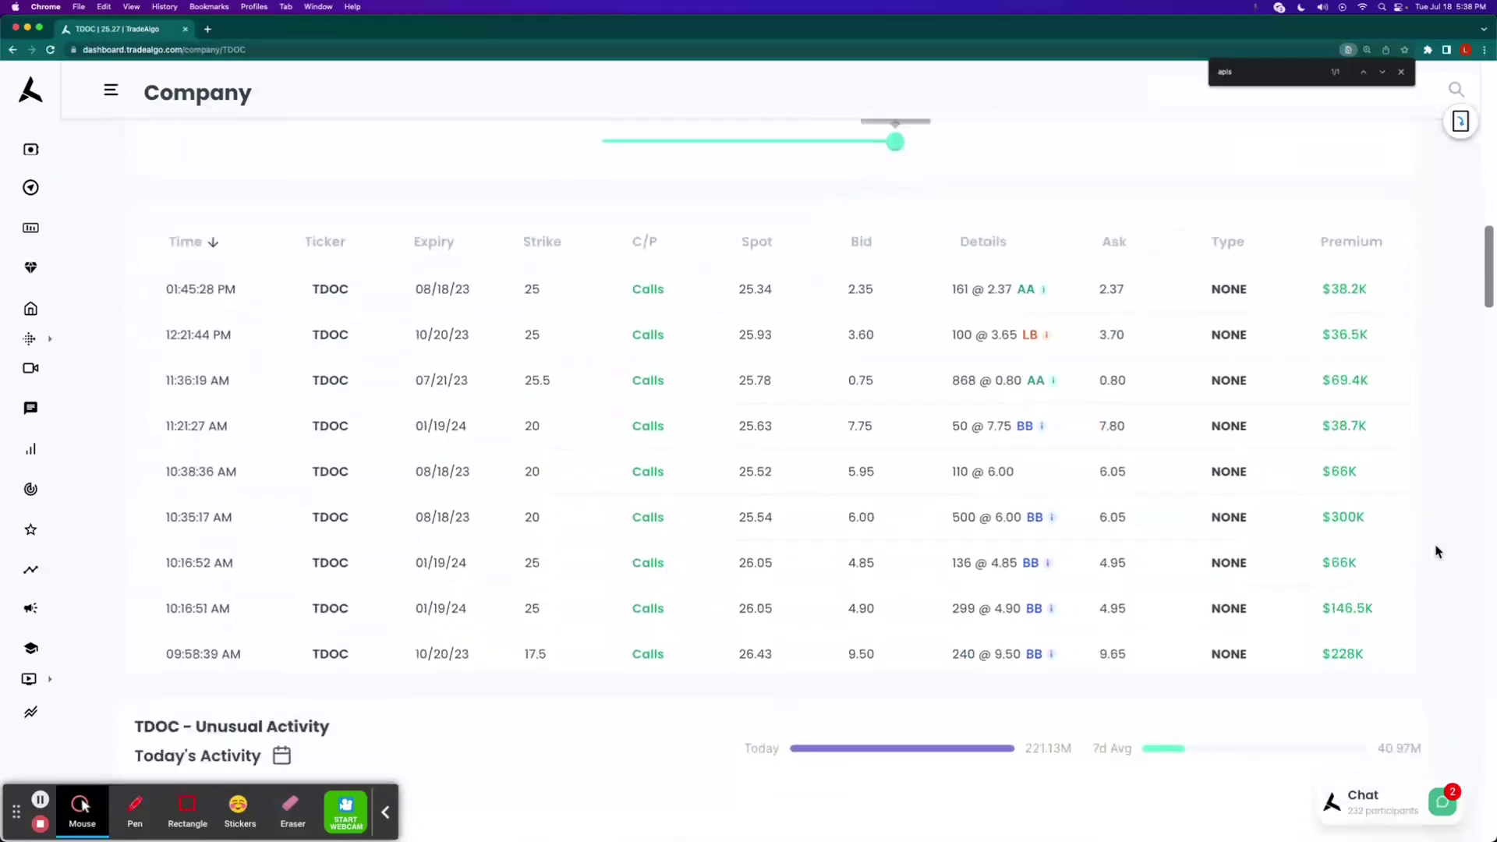
left_click(187, 809)
left_click_drag(710, 496, 1454, 558)
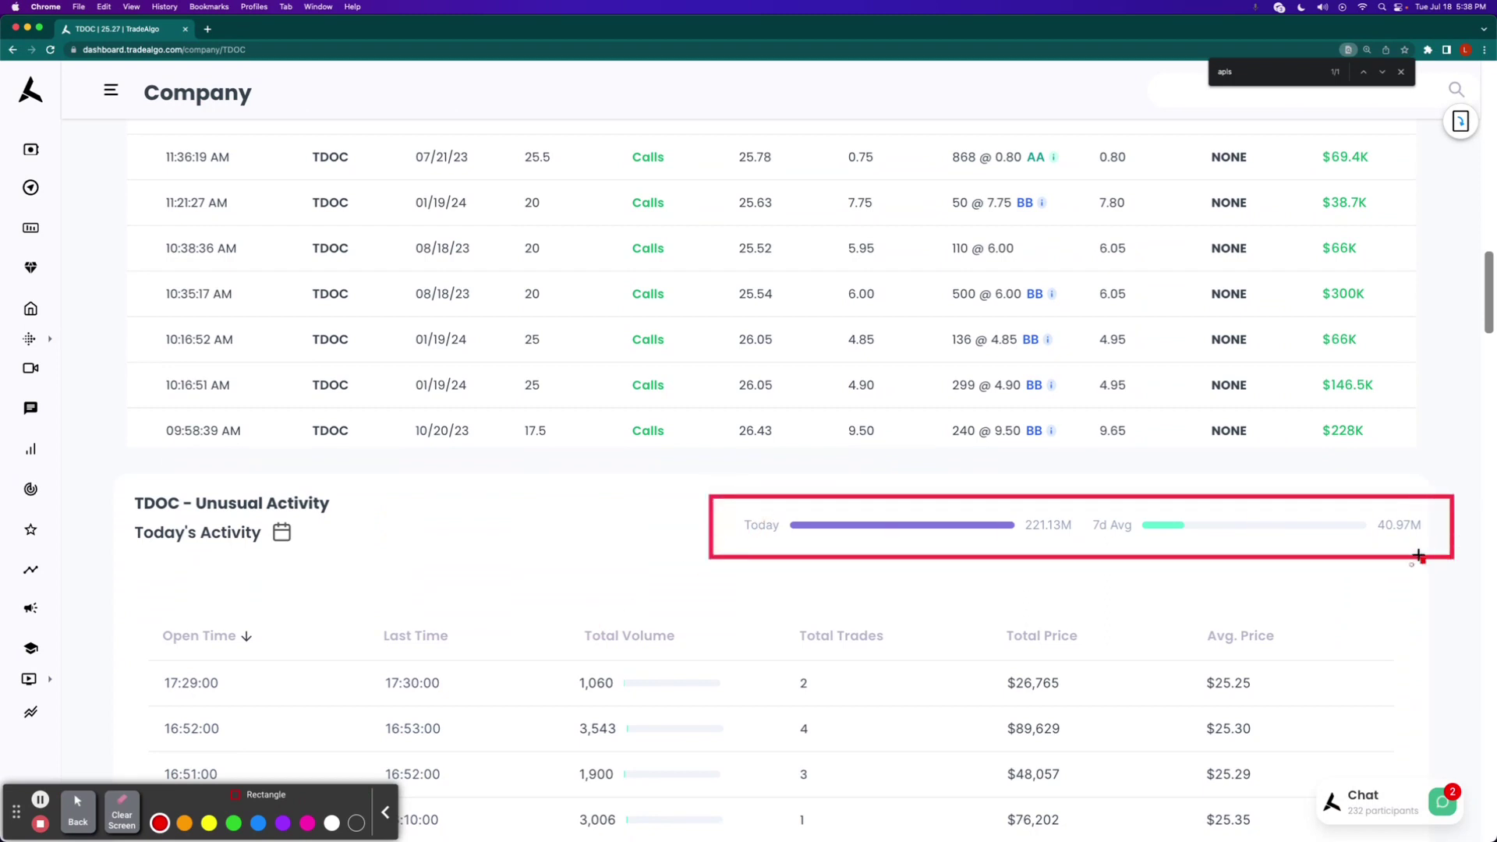
left_click(121, 810)
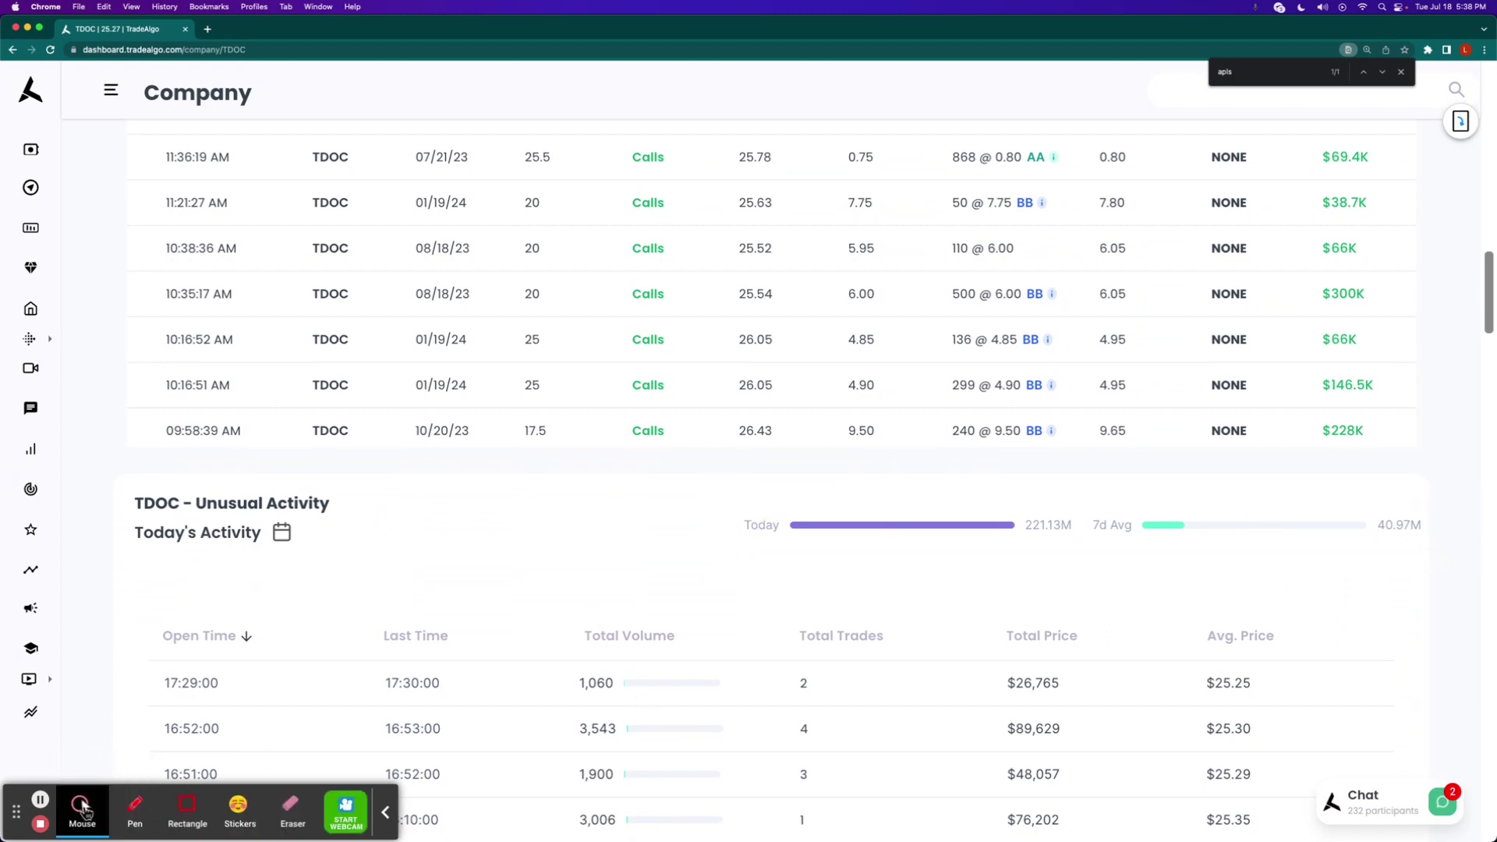
scroll(47, 638, "down", 1)
left_click(31, 608)
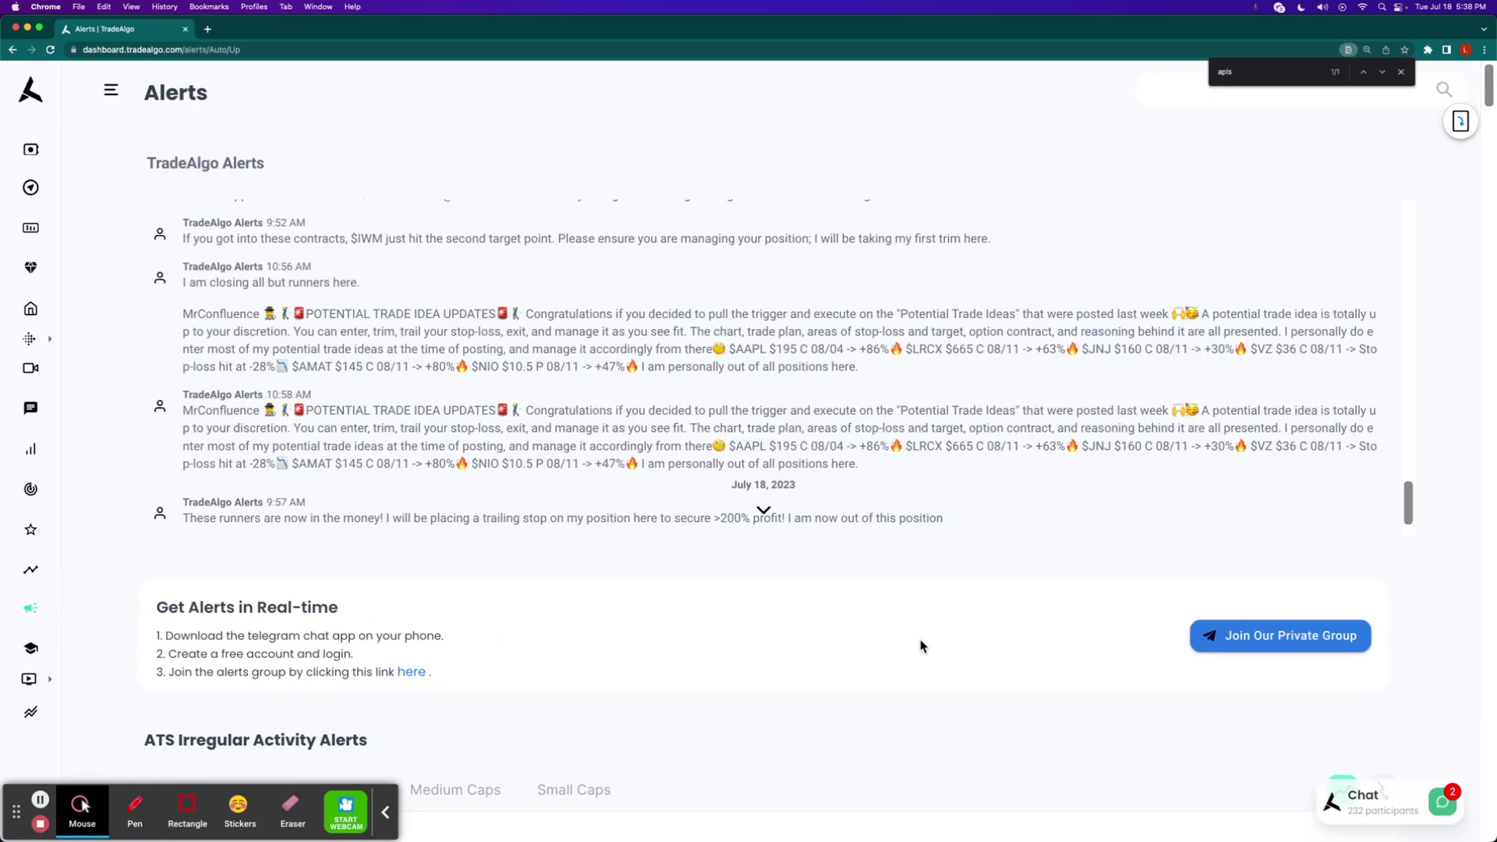
- Filter alerts to Trending Down, find TDOC, and box its row, 23.11x multiple and Jul 18 9:32 AM time
left_click(1382, 716)
type("tdoc")
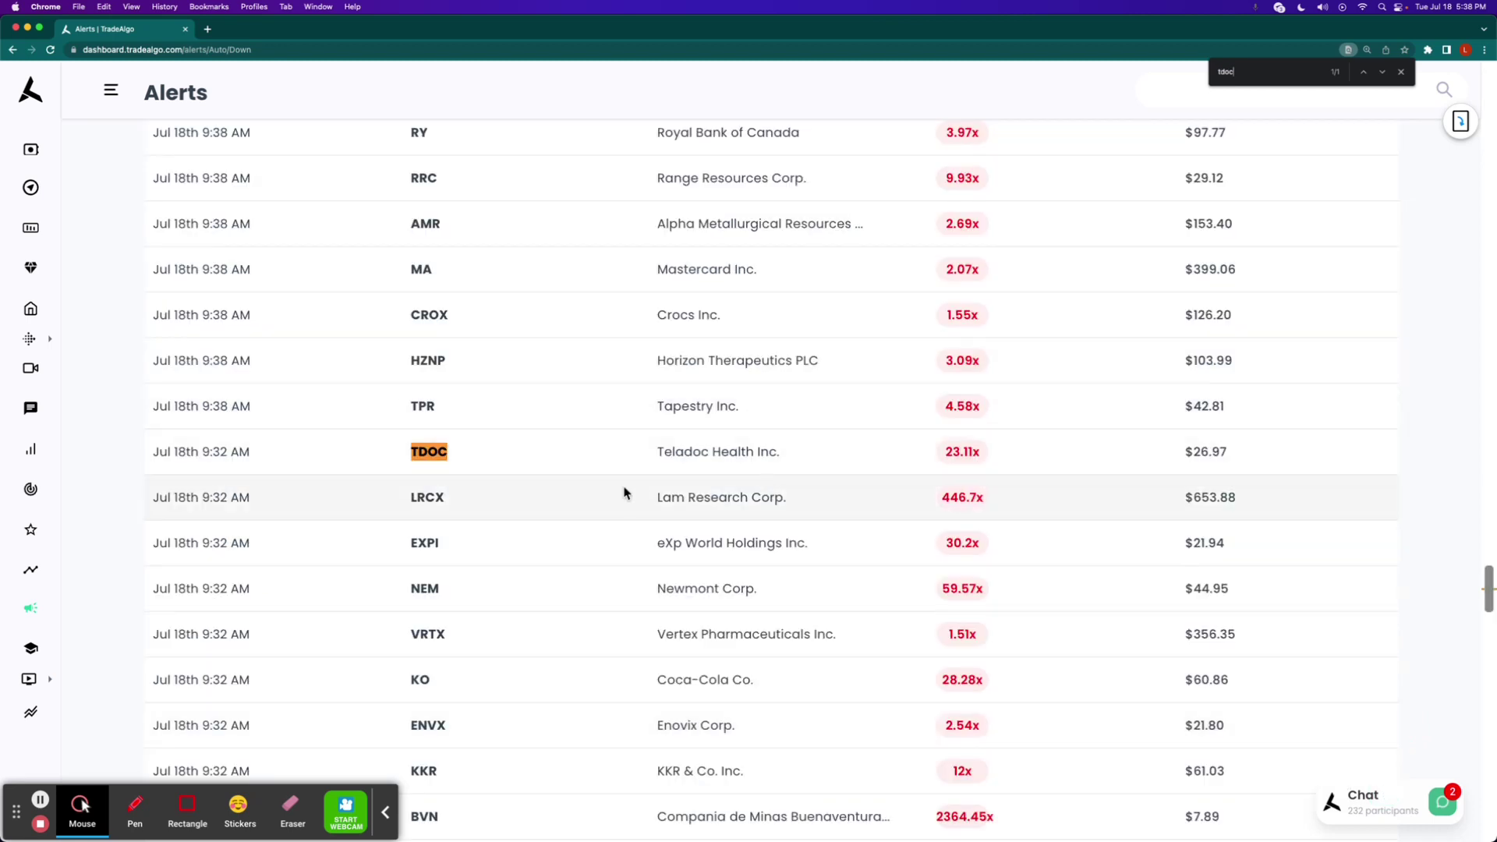
left_click(187, 811)
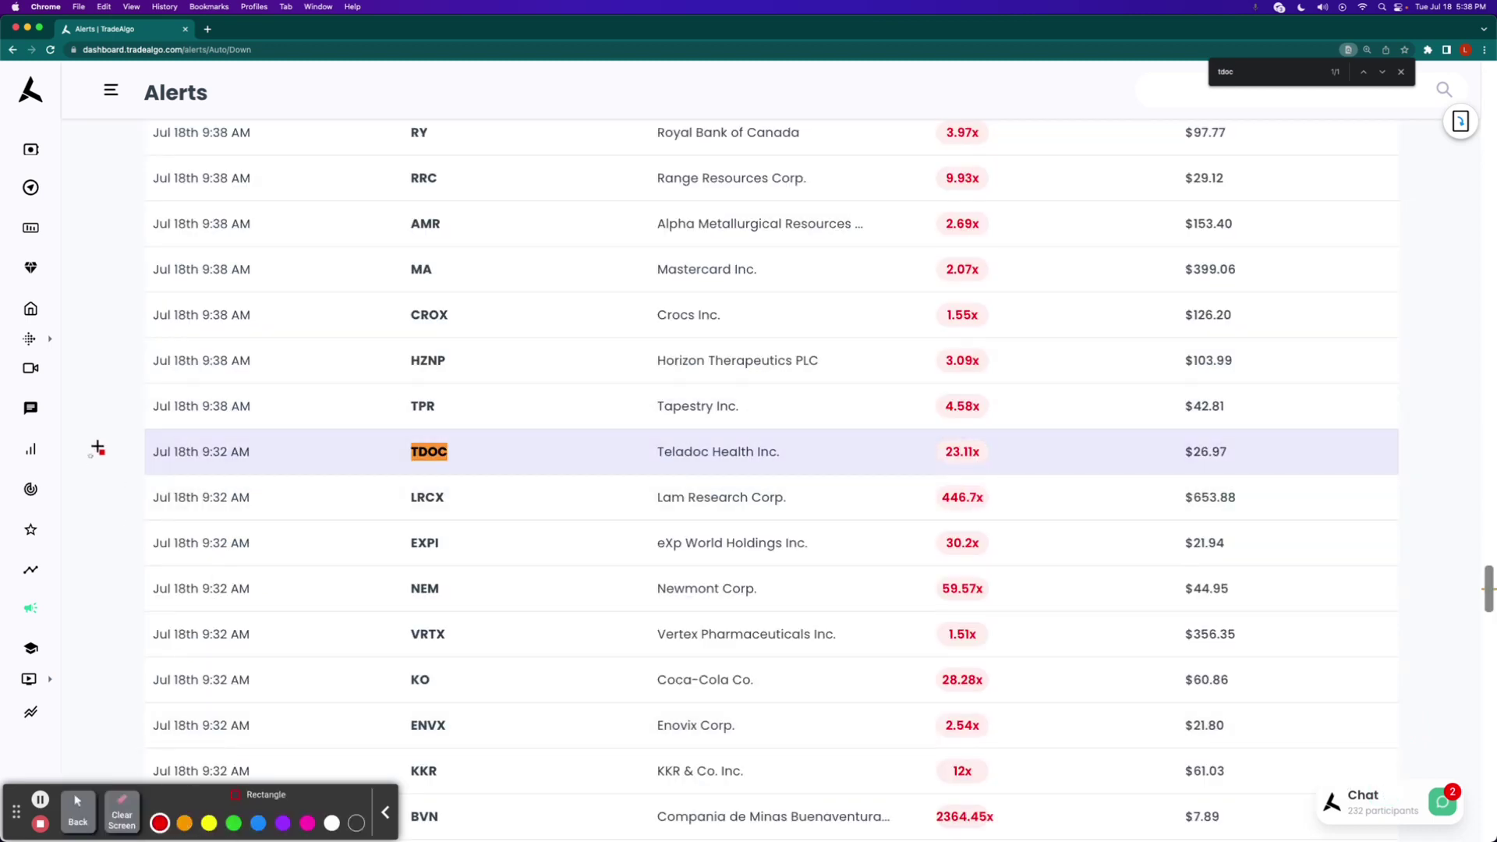
left_click_drag(129, 403, 1366, 490)
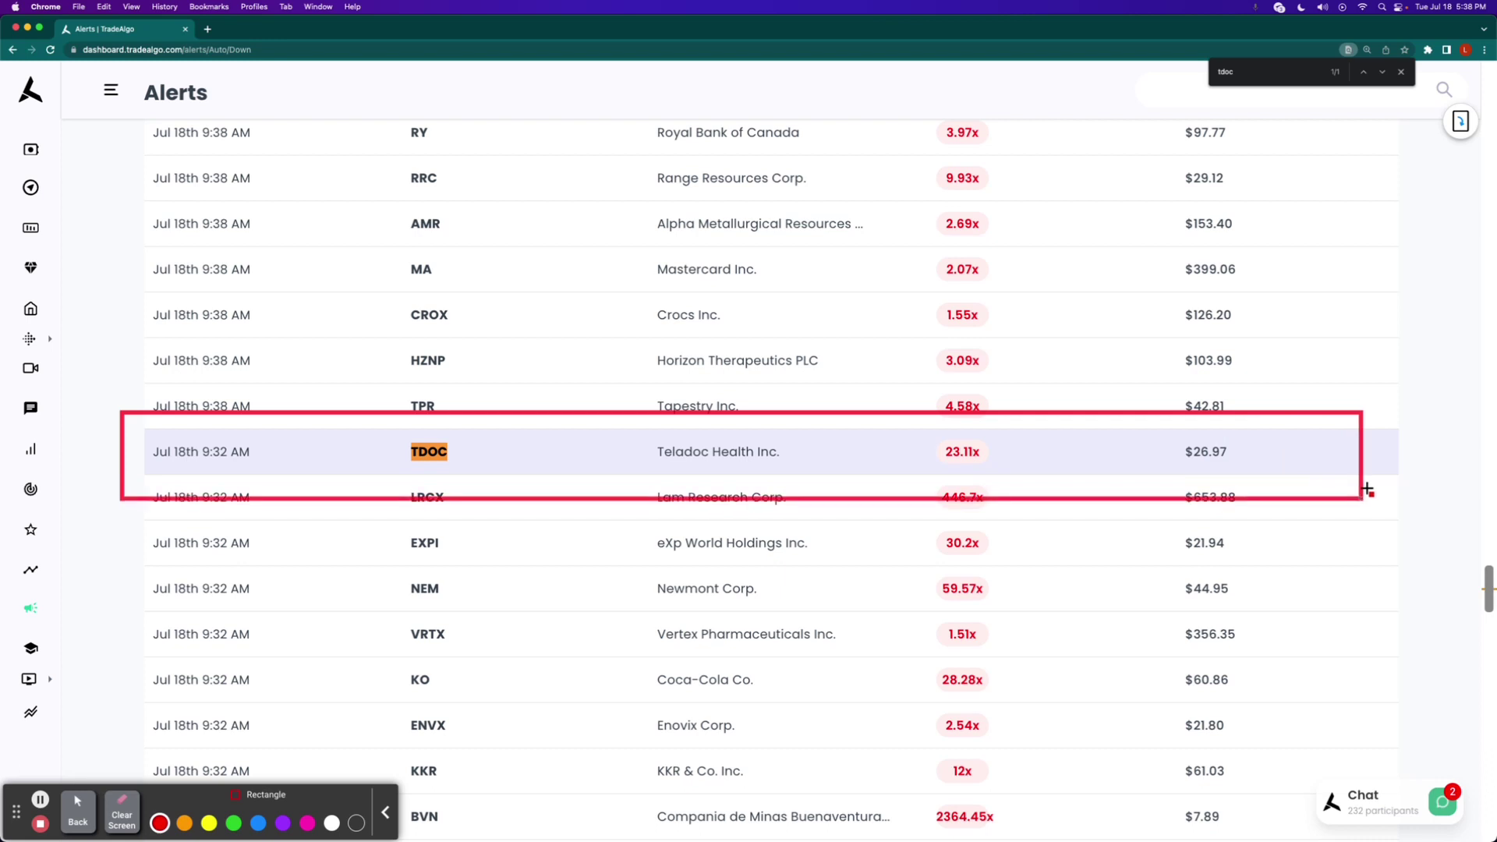
left_click_drag(919, 435, 998, 472)
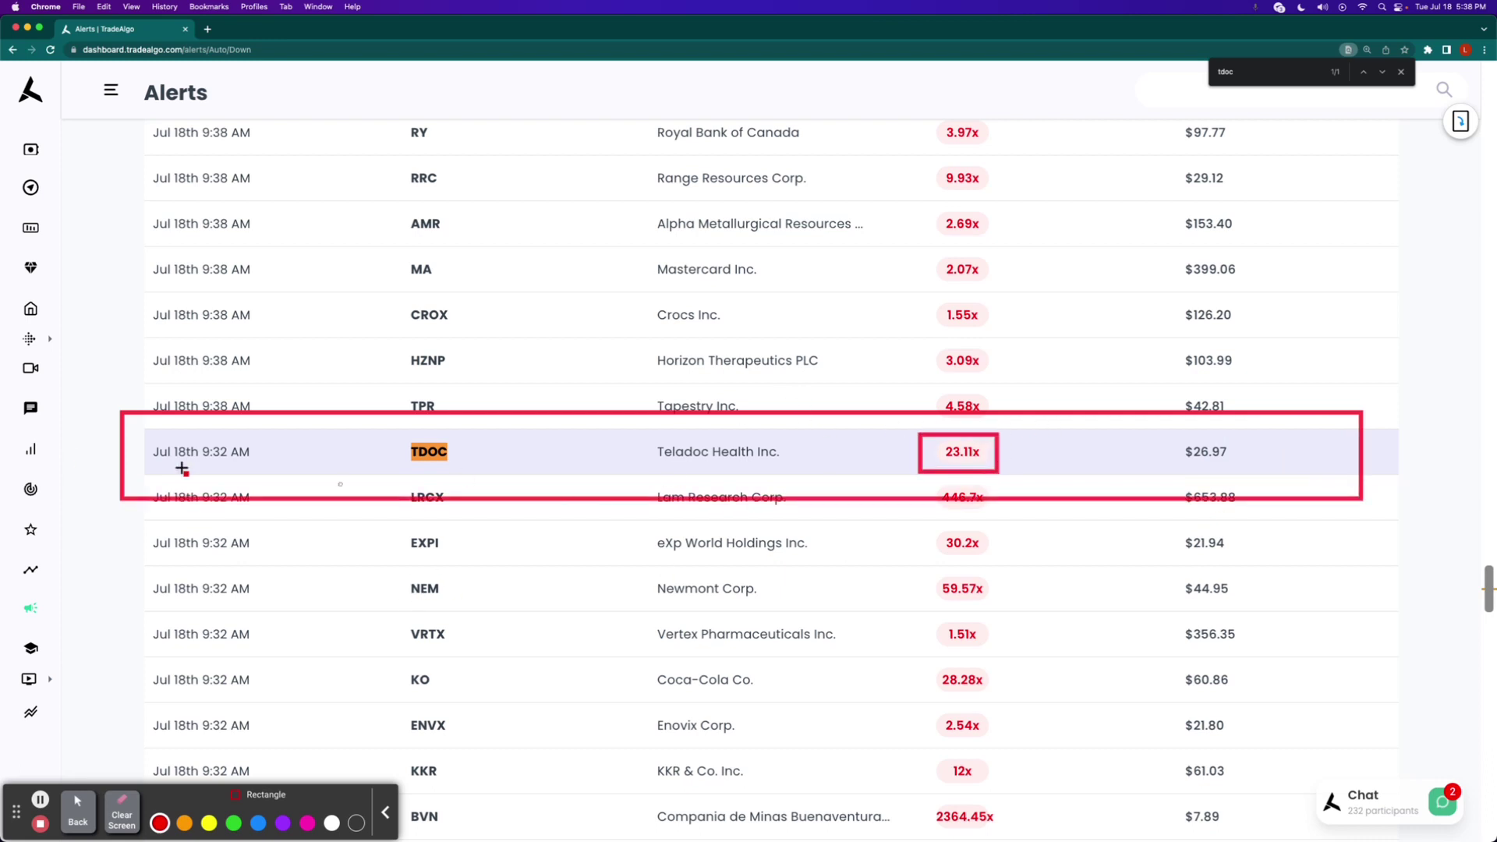
left_click_drag(140, 421, 261, 477)
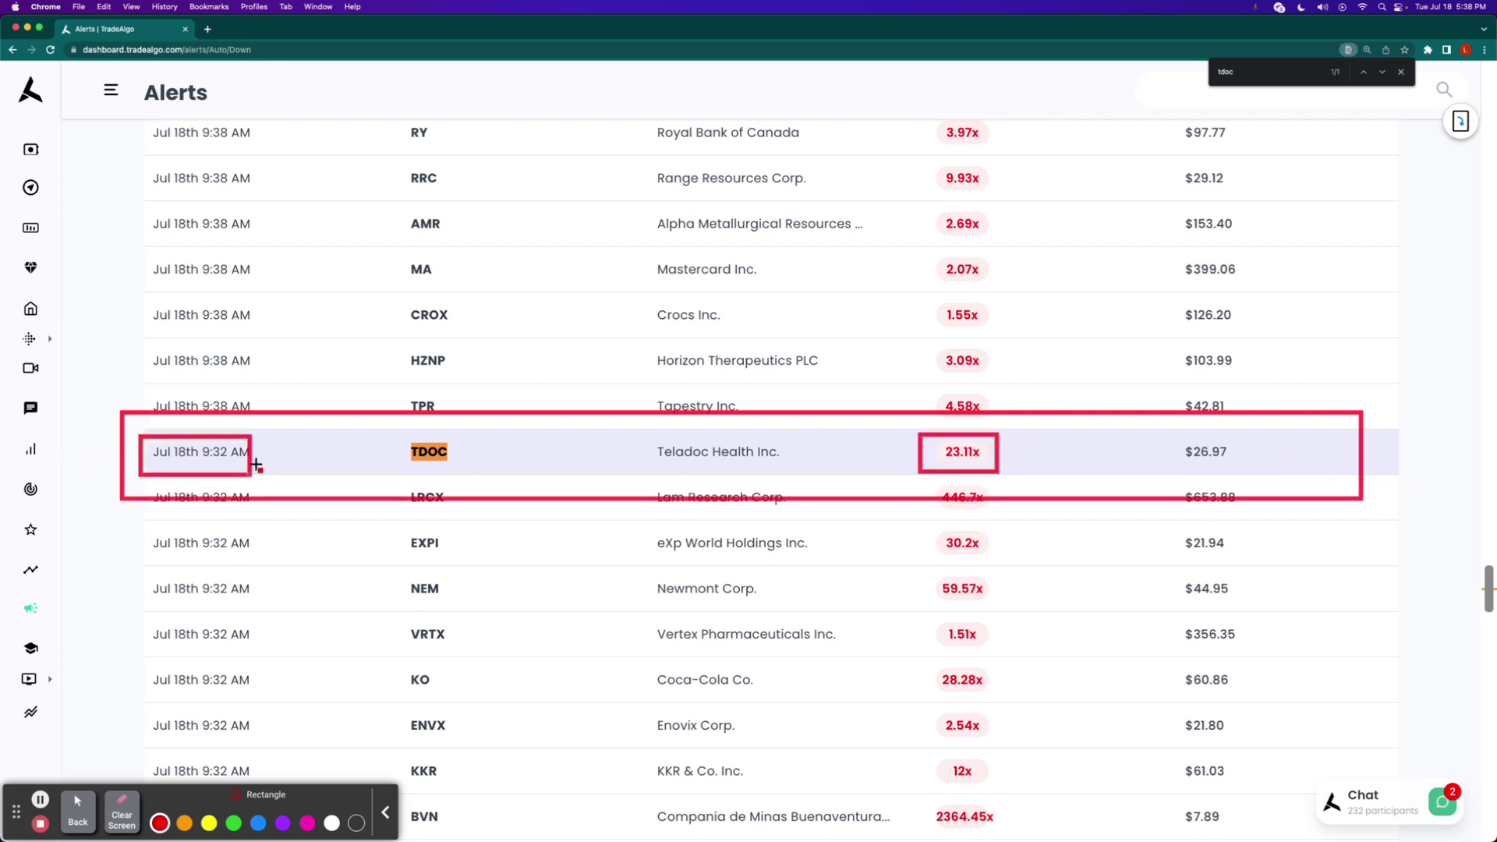
left_click(121, 813)
- On the Option Chain page, replace APLS with TDOC - Teladoc Health Inc
mouse_move(29, 339)
left_click(148, 317)
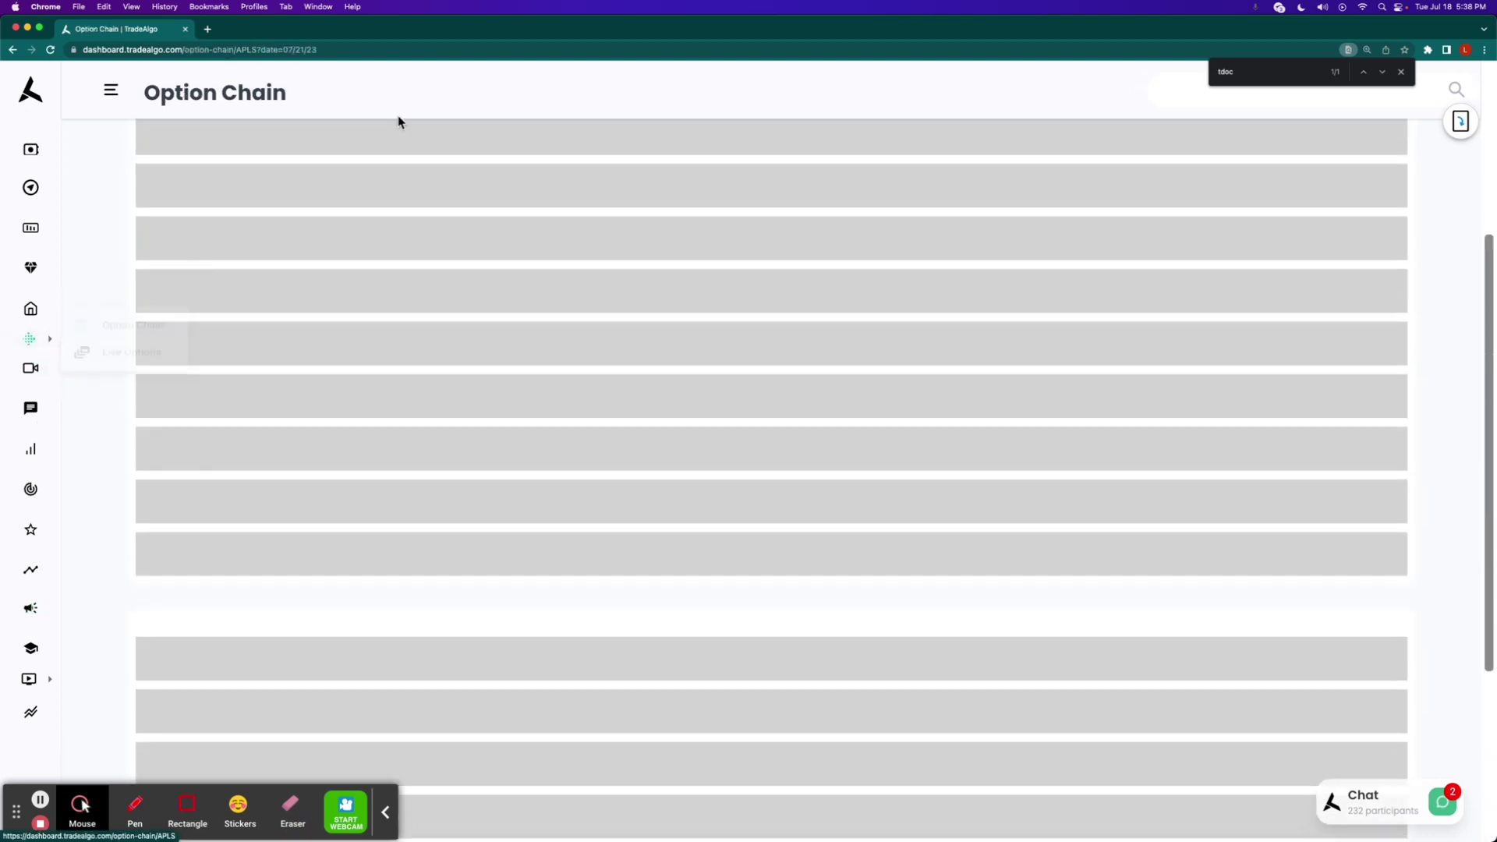
left_click(290, 188)
type("tdoc")
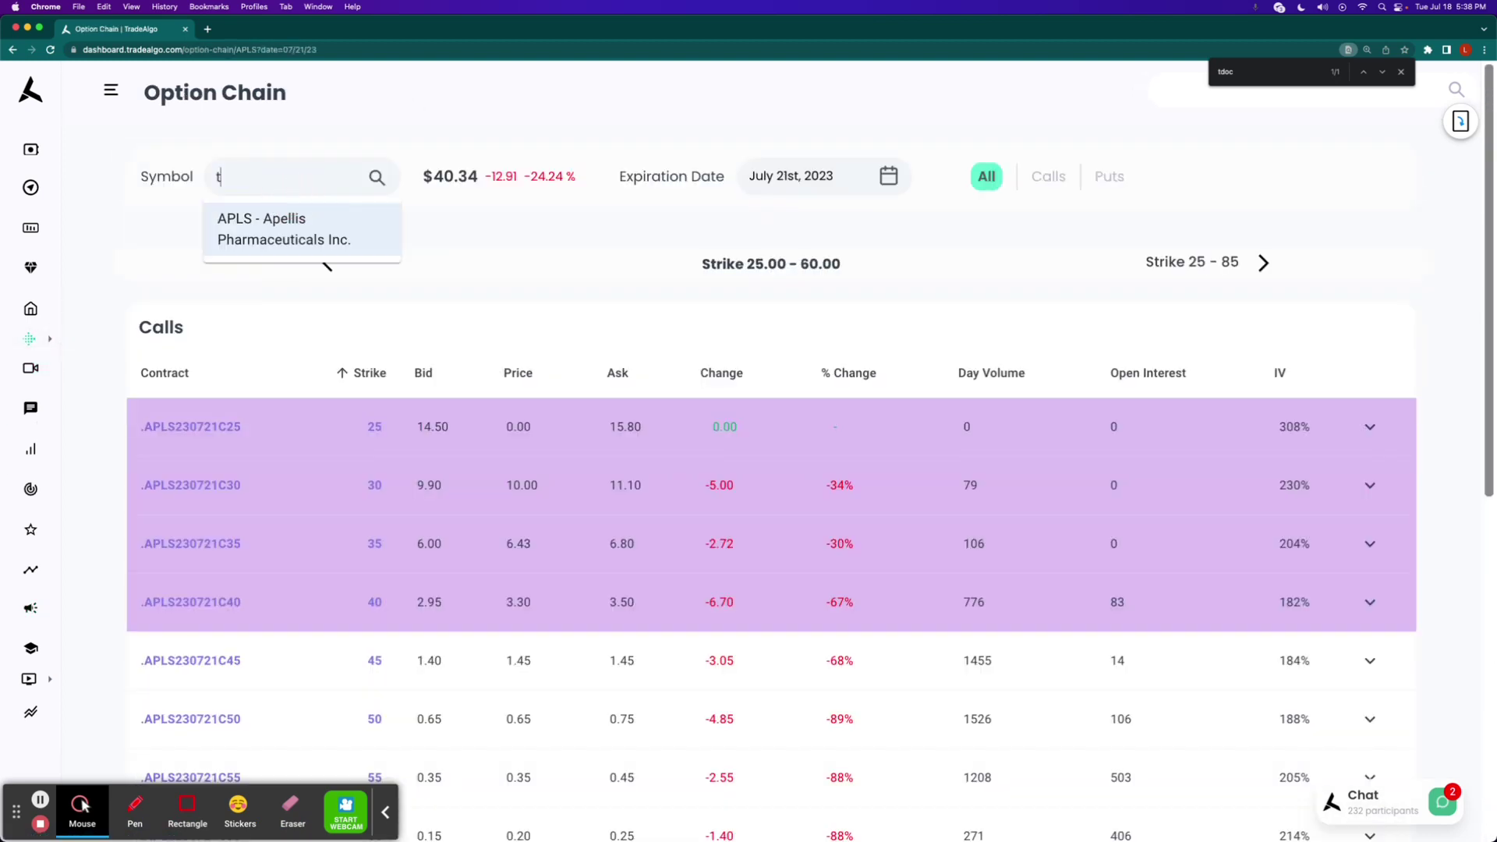
left_click(289, 231)
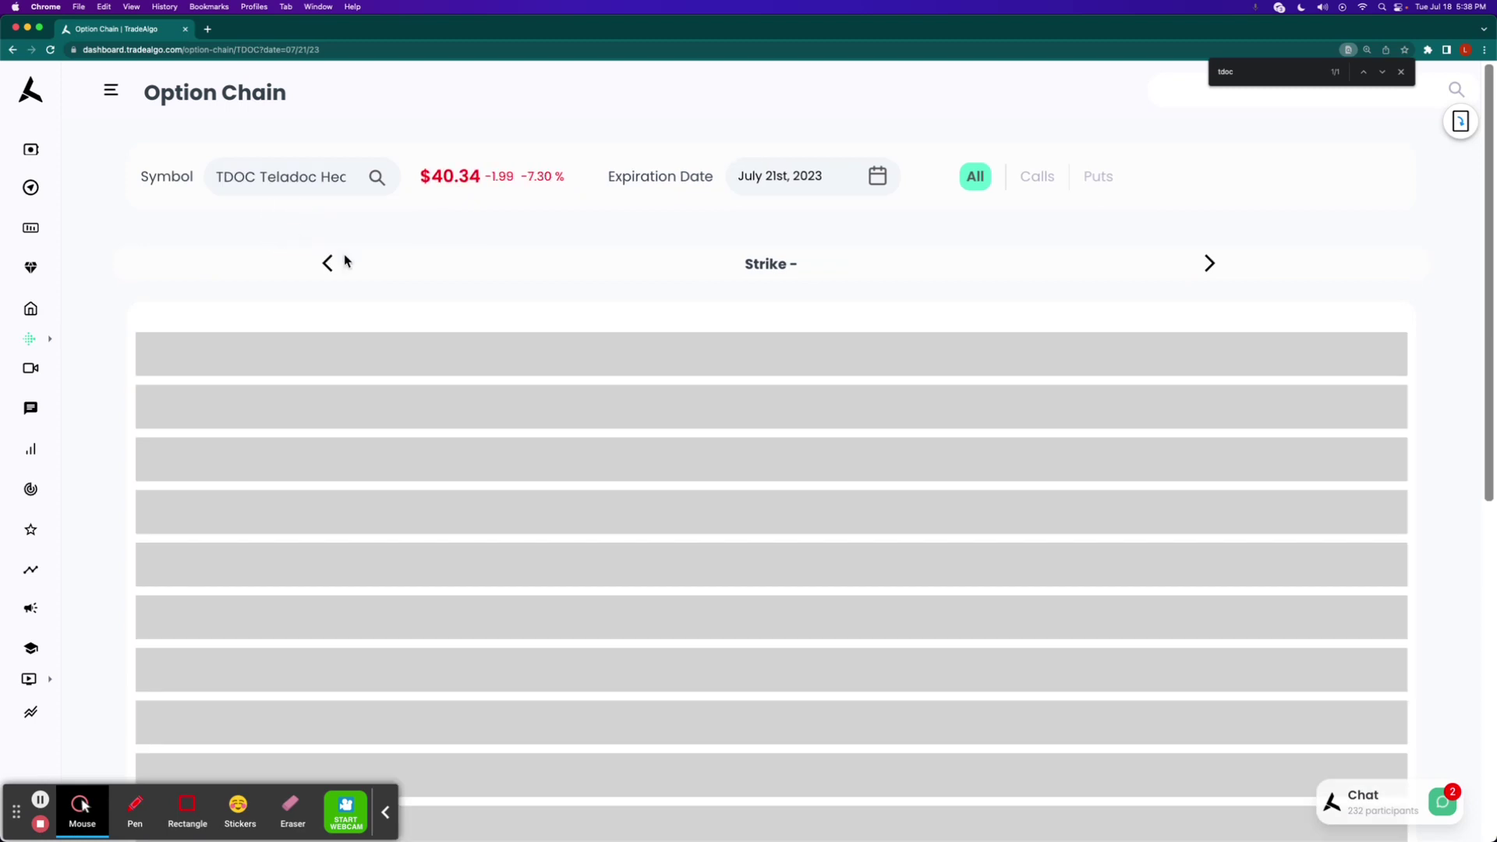
- Expand the TDOC230721P25 put row in the Puts list
scroll(569, 402, "down", 10)
scroll(593, 421, "up", 1)
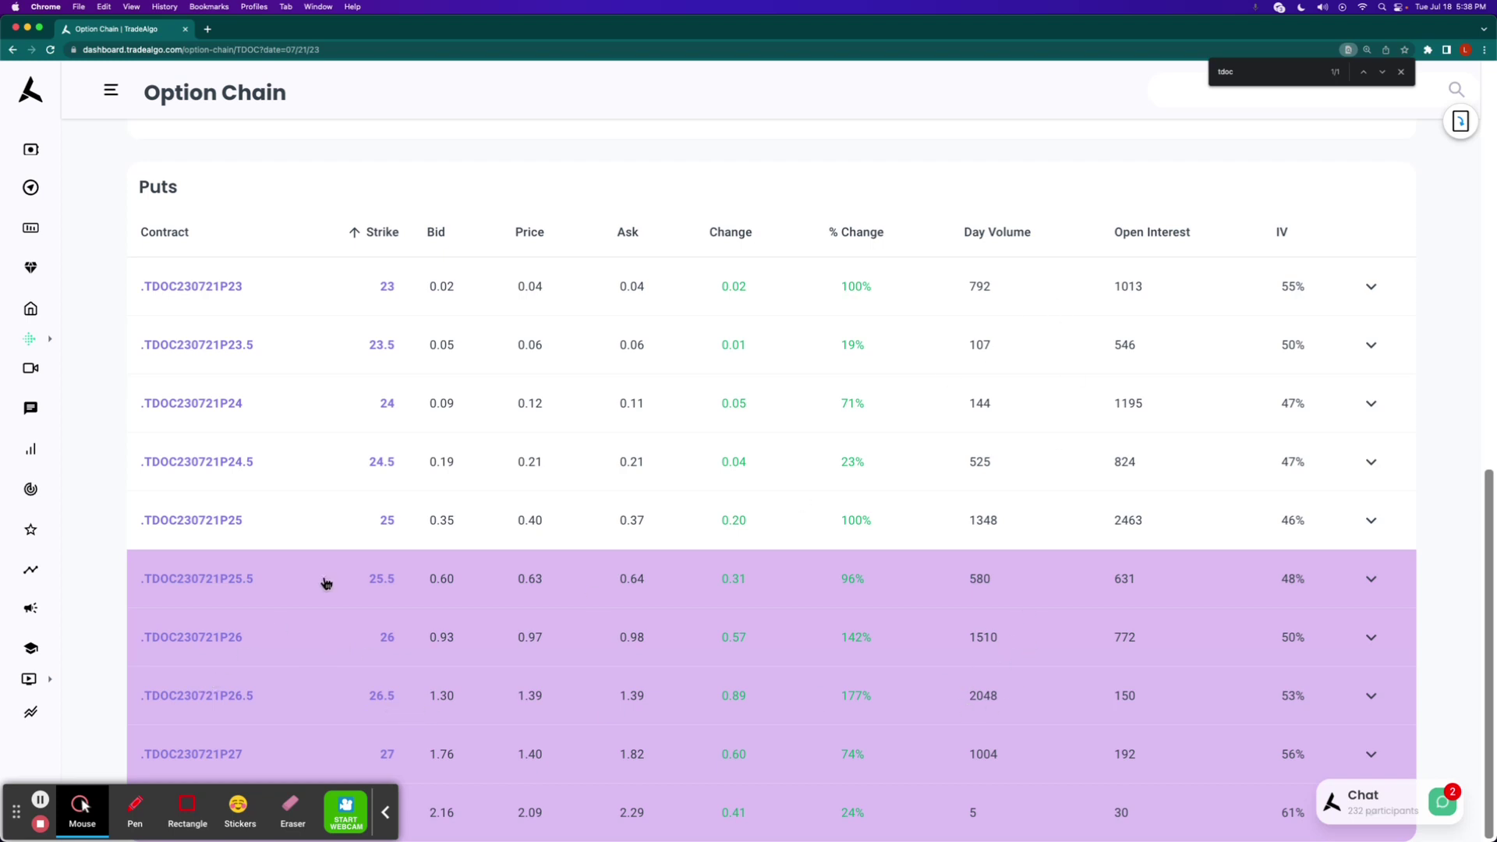
left_click(331, 533)
- Show the P25 put's chart on 3-minute bars, zoomed into Jul 18 intraday
left_click(281, 577)
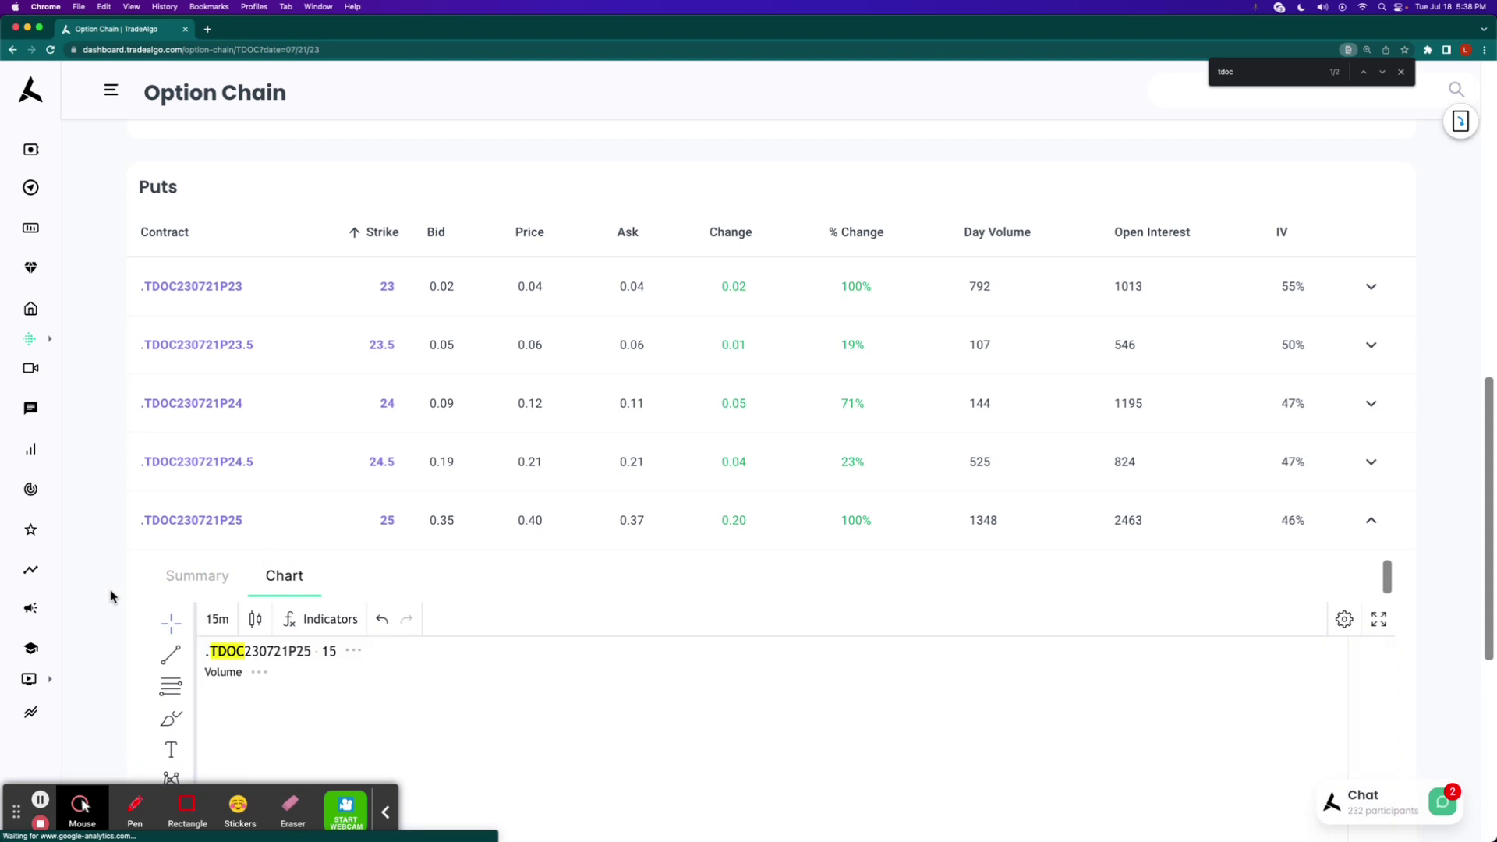
scroll(97, 601, "down", 3)
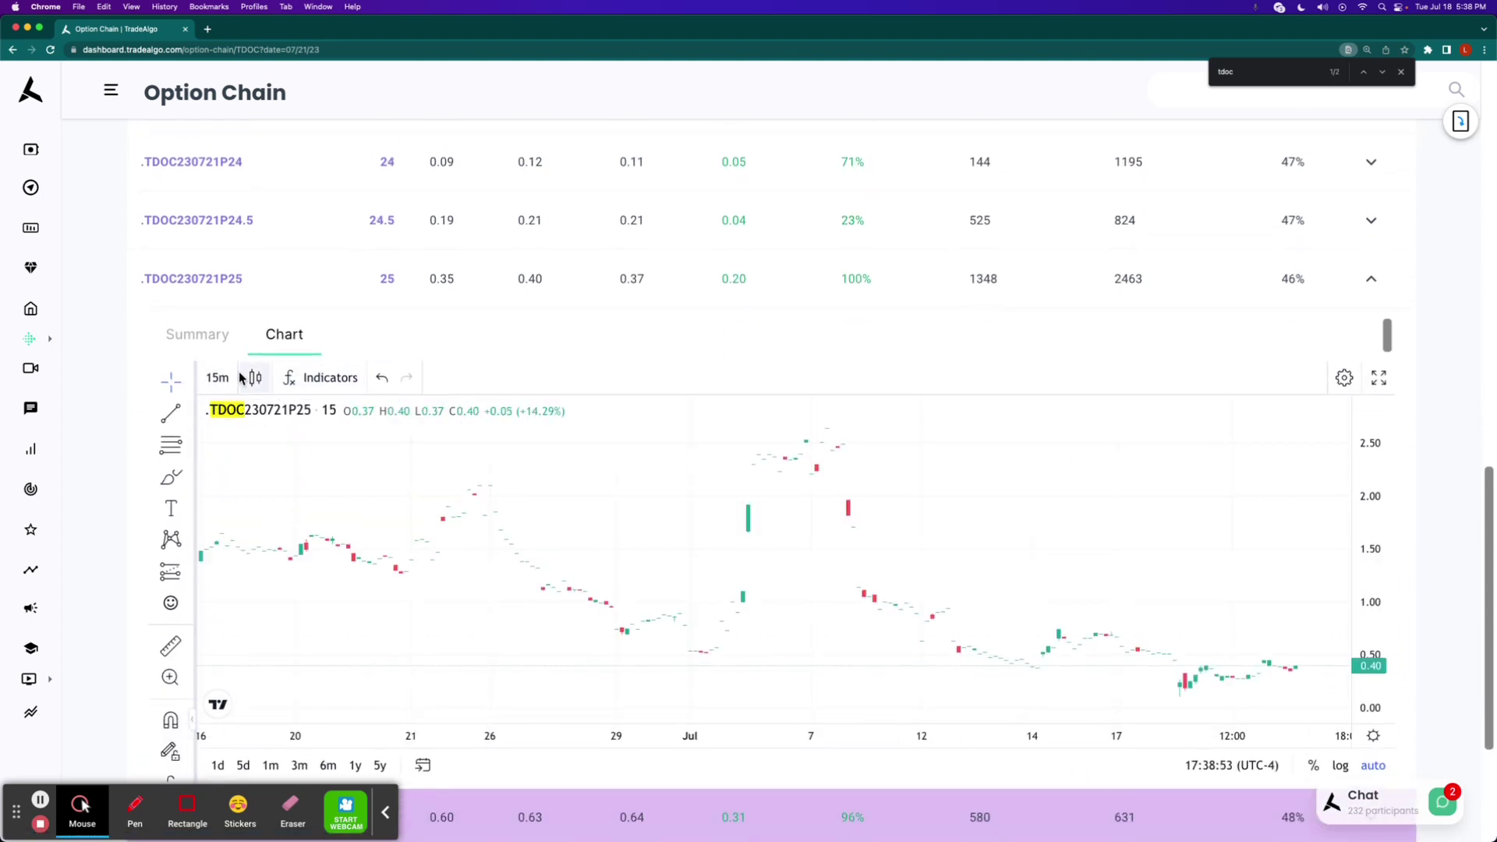
left_click(216, 379)
left_click(234, 579)
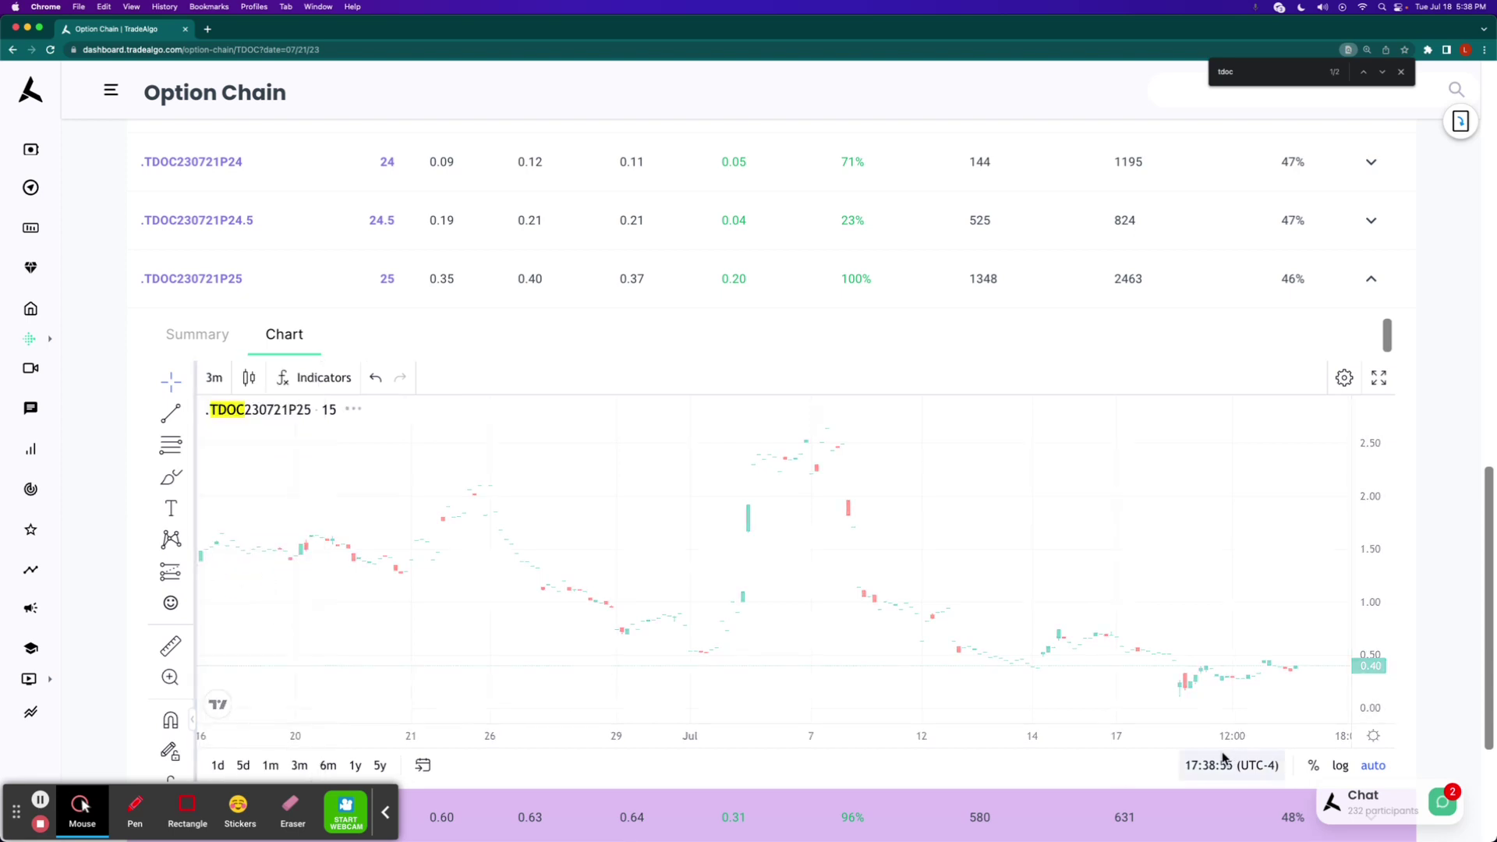
left_click_drag(1121, 733, 659, 714)
left_click_drag(471, 736, 417, 741)
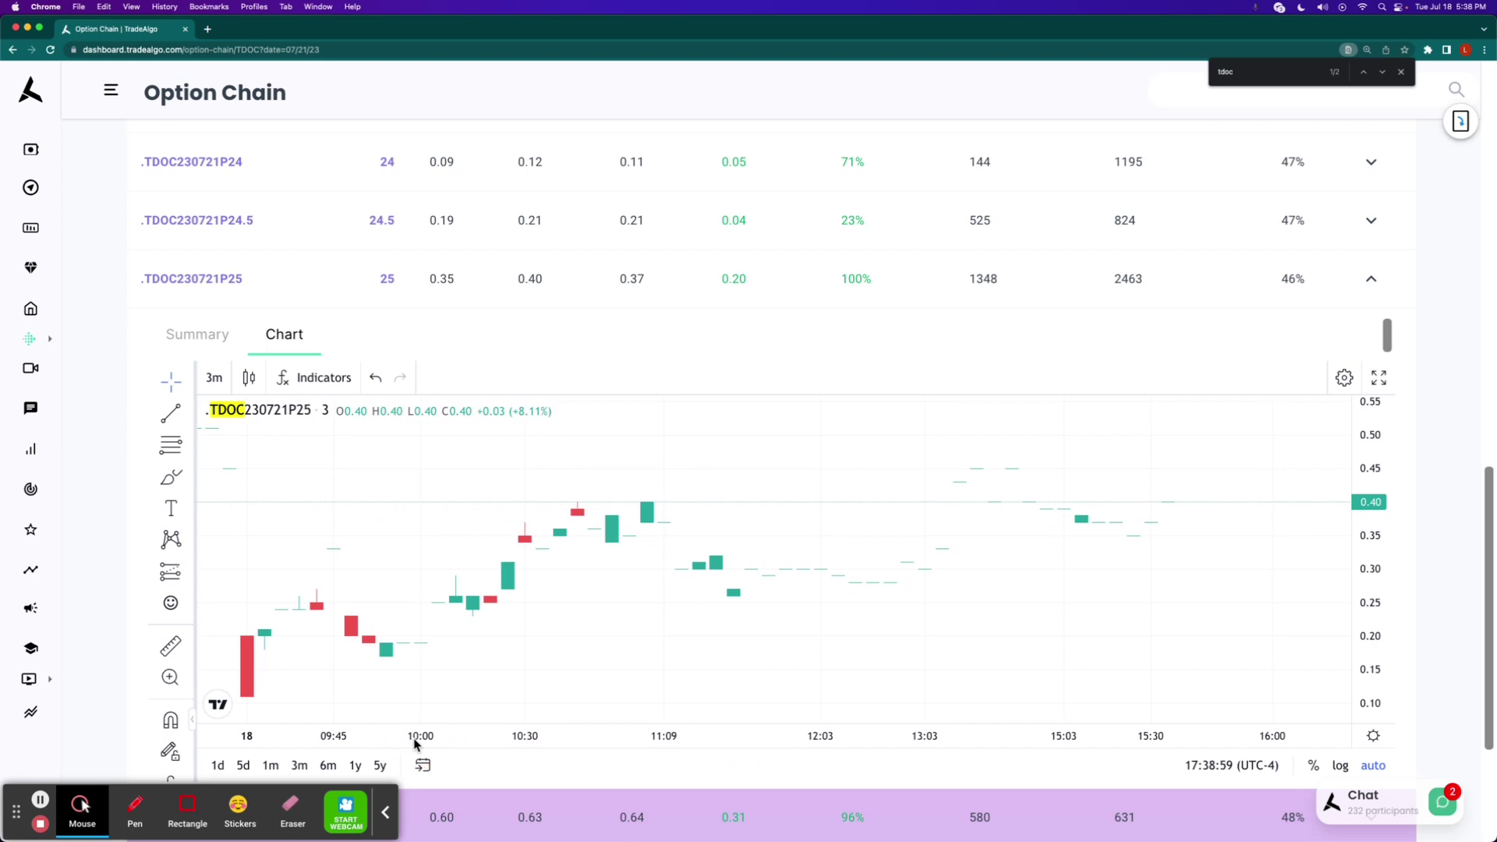
- Measure the rise from 0.20 at 09:33 to 0.45 (126.20%), then return to the Main Dashboard
left_click(265, 634)
left_click(1013, 469)
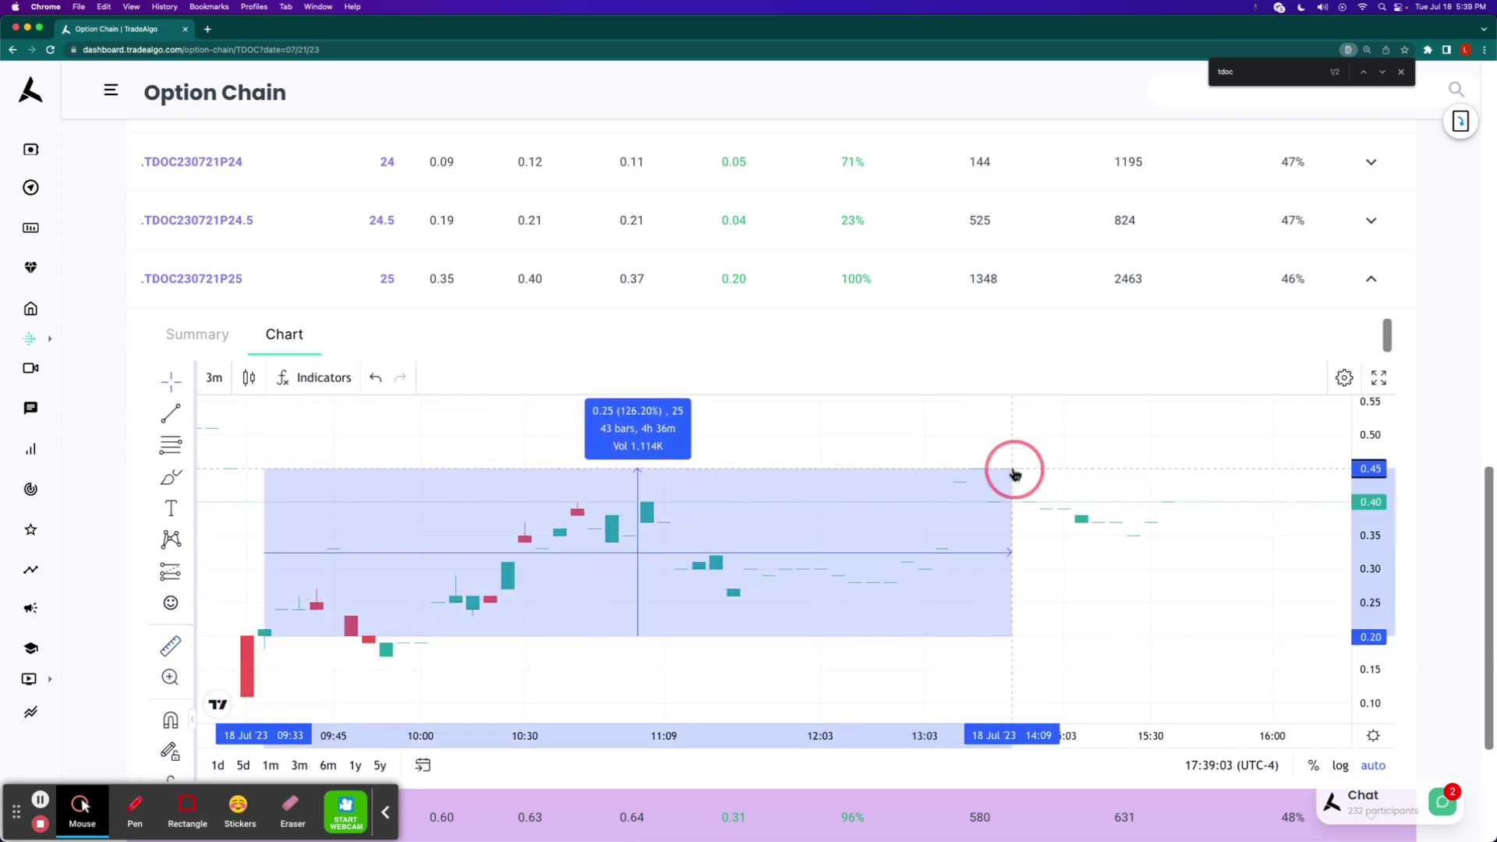
left_click(28, 102)
- Show the Large Caps gainers, circle MSFT and NFLX with the pen, then clear the drawings
left_click(327, 422)
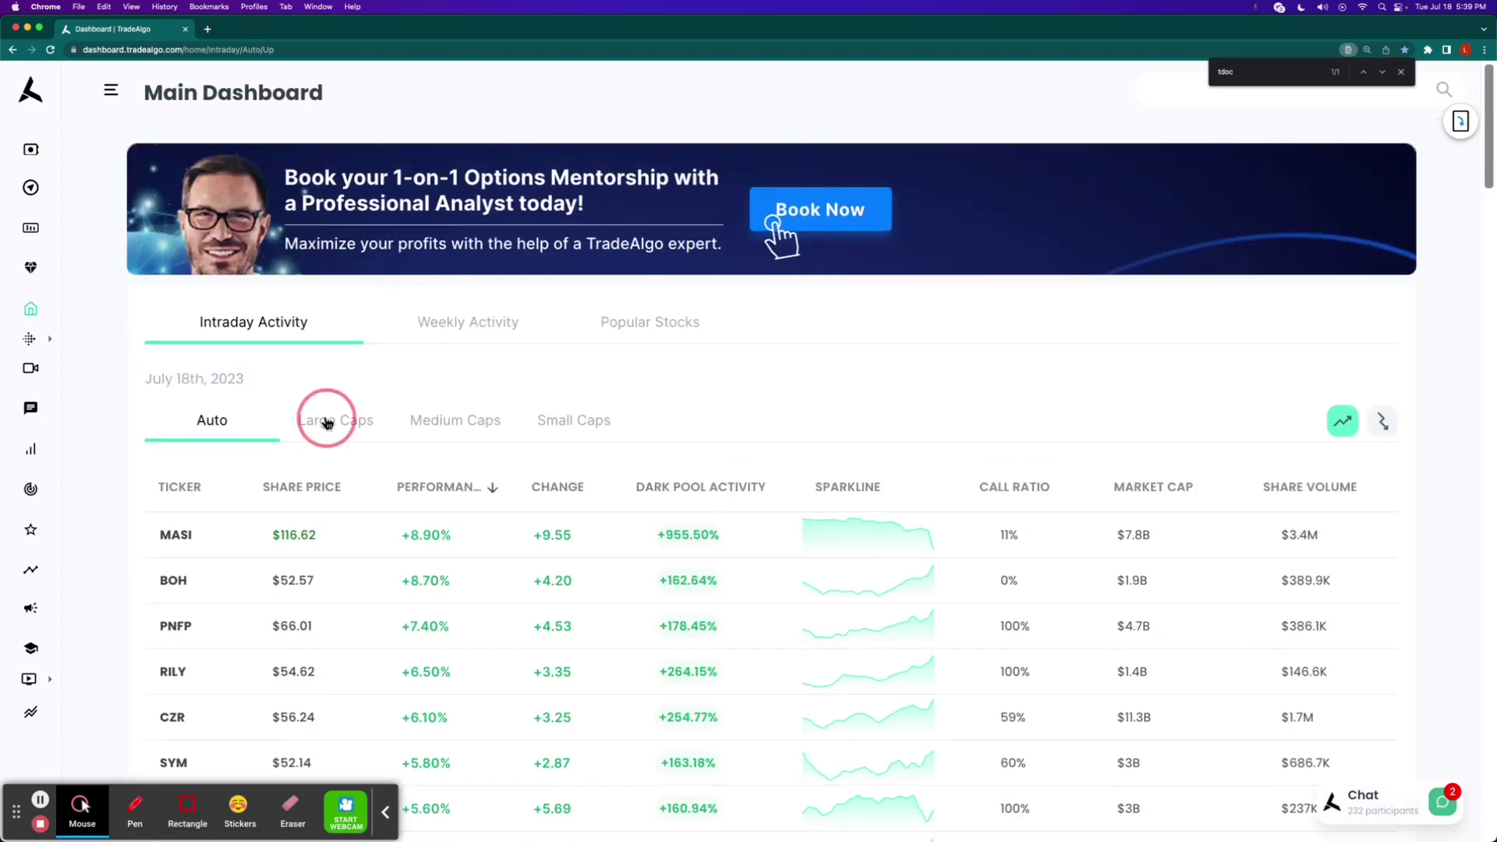
scroll(110, 425, "down", 3)
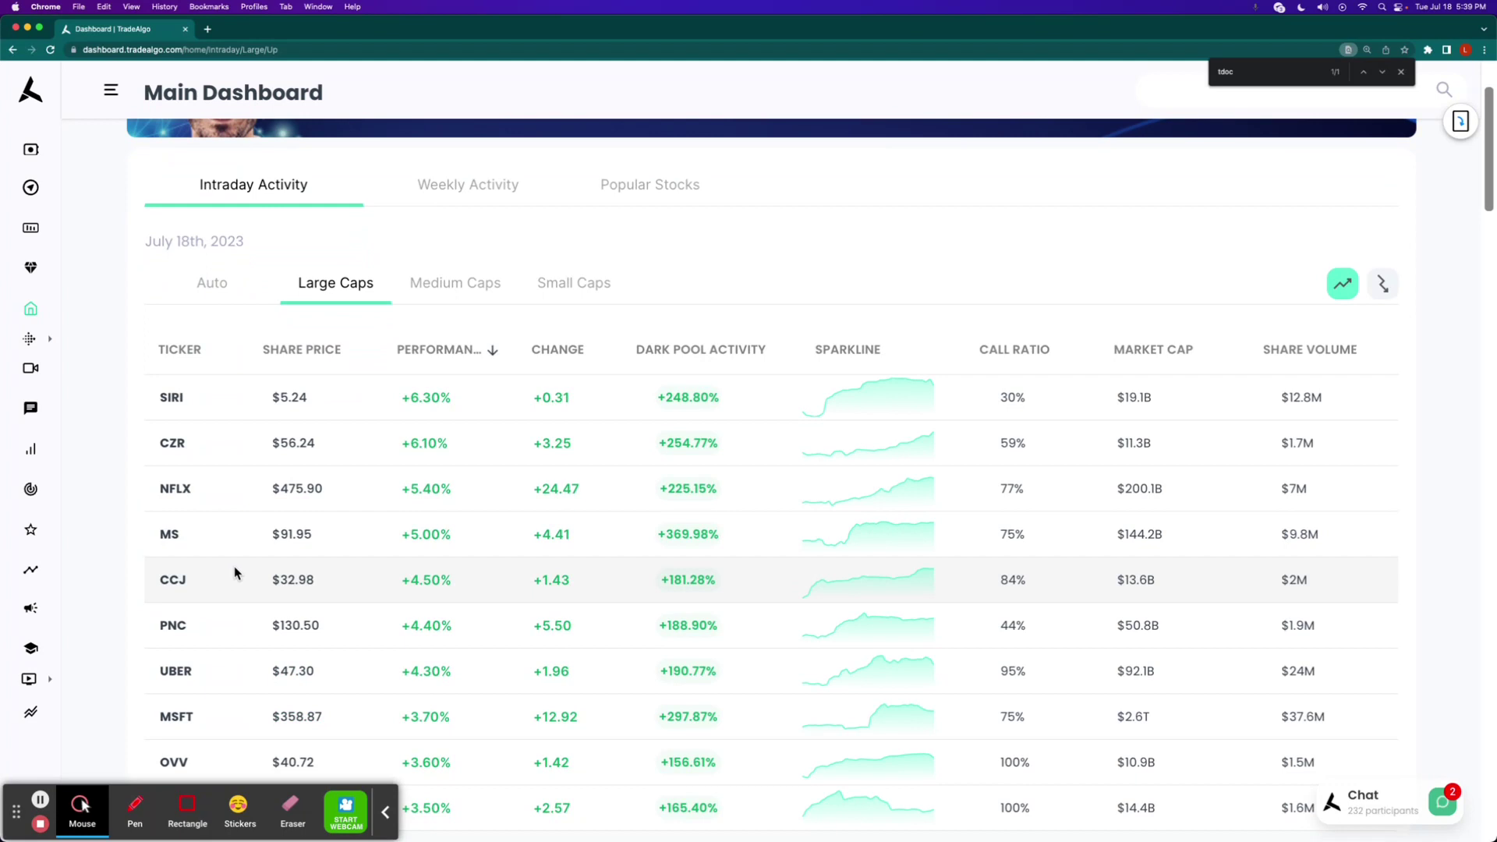
left_click(135, 811)
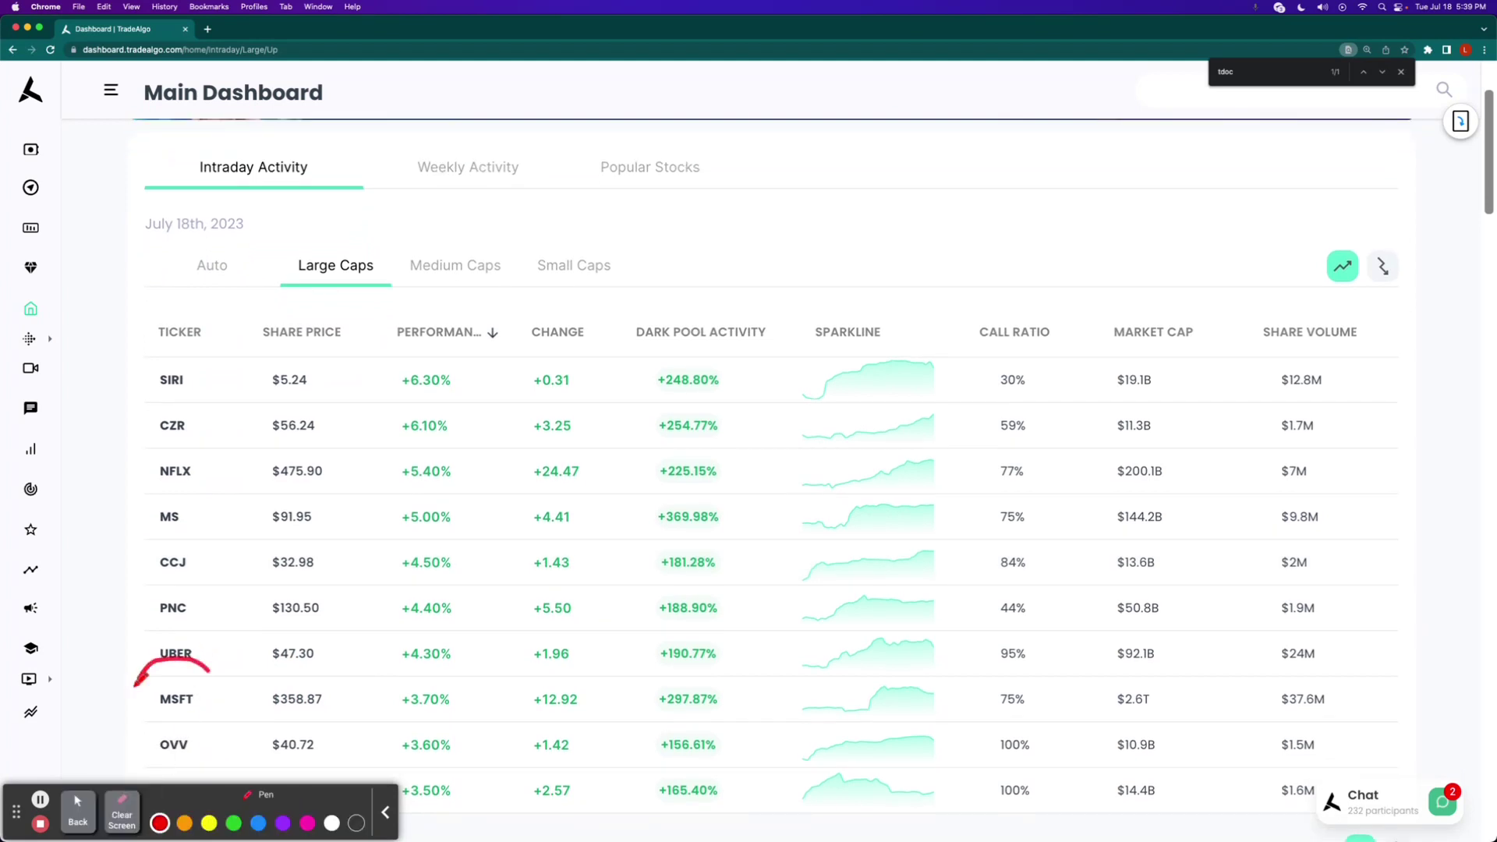
left_click_drag(209, 670, 150, 647)
left_click_drag(216, 433, 53, 399)
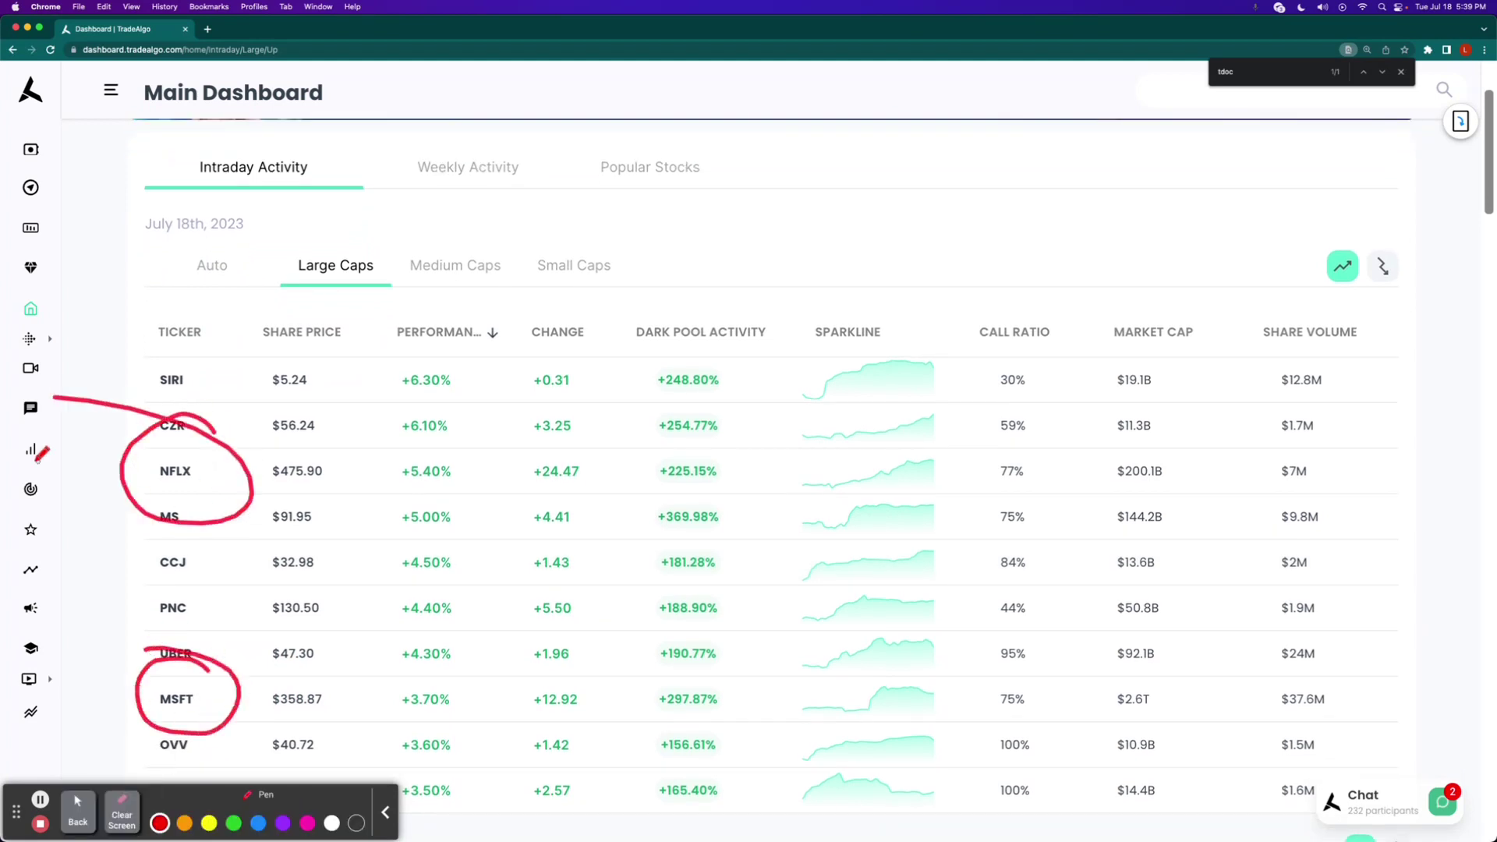
left_click(113, 812)
left_click(79, 811)
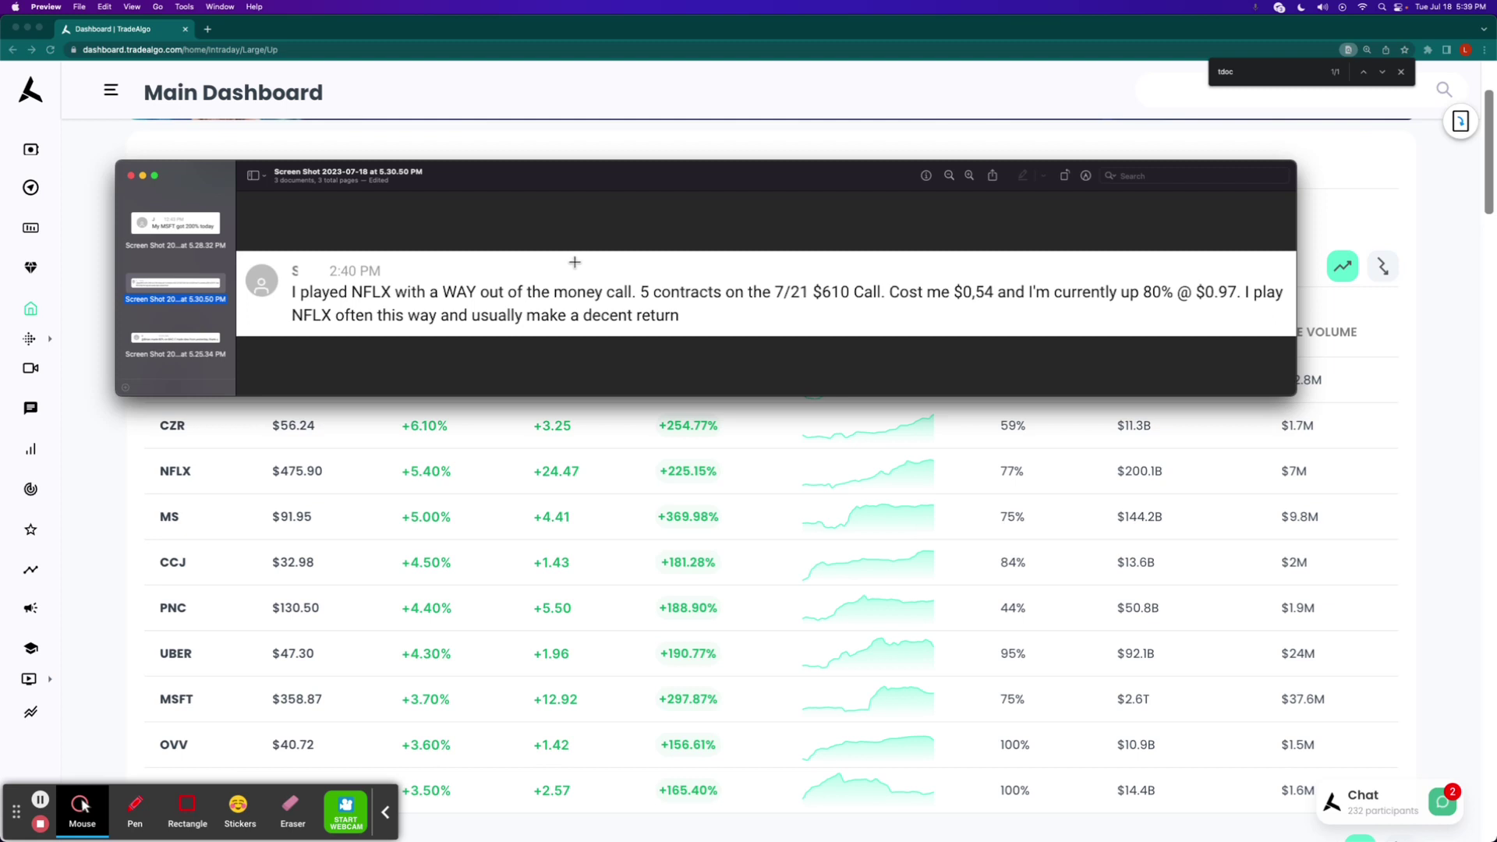
left_click(190, 231)
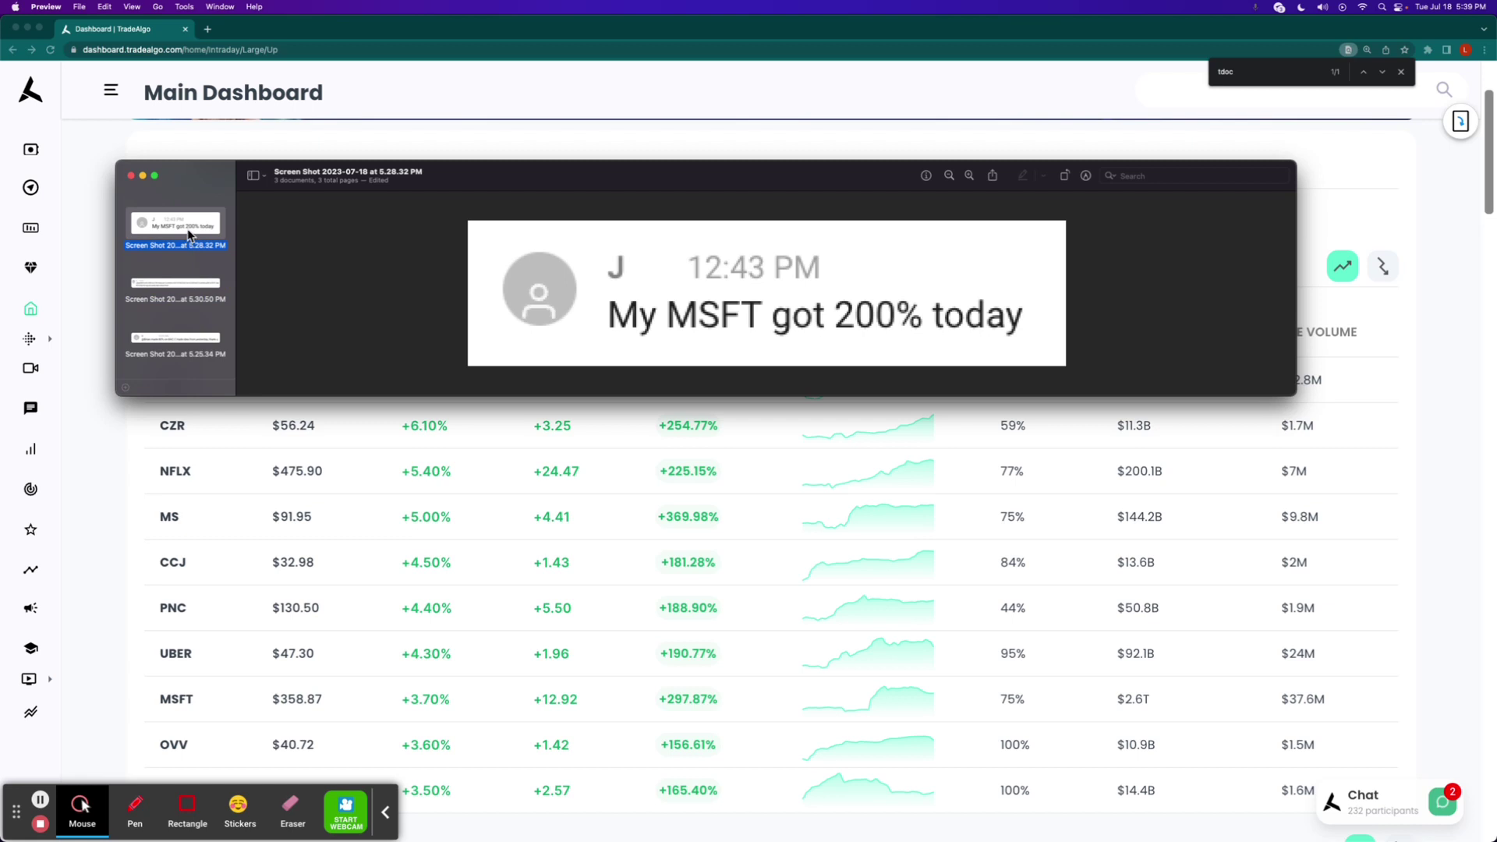
left_click(207, 353)
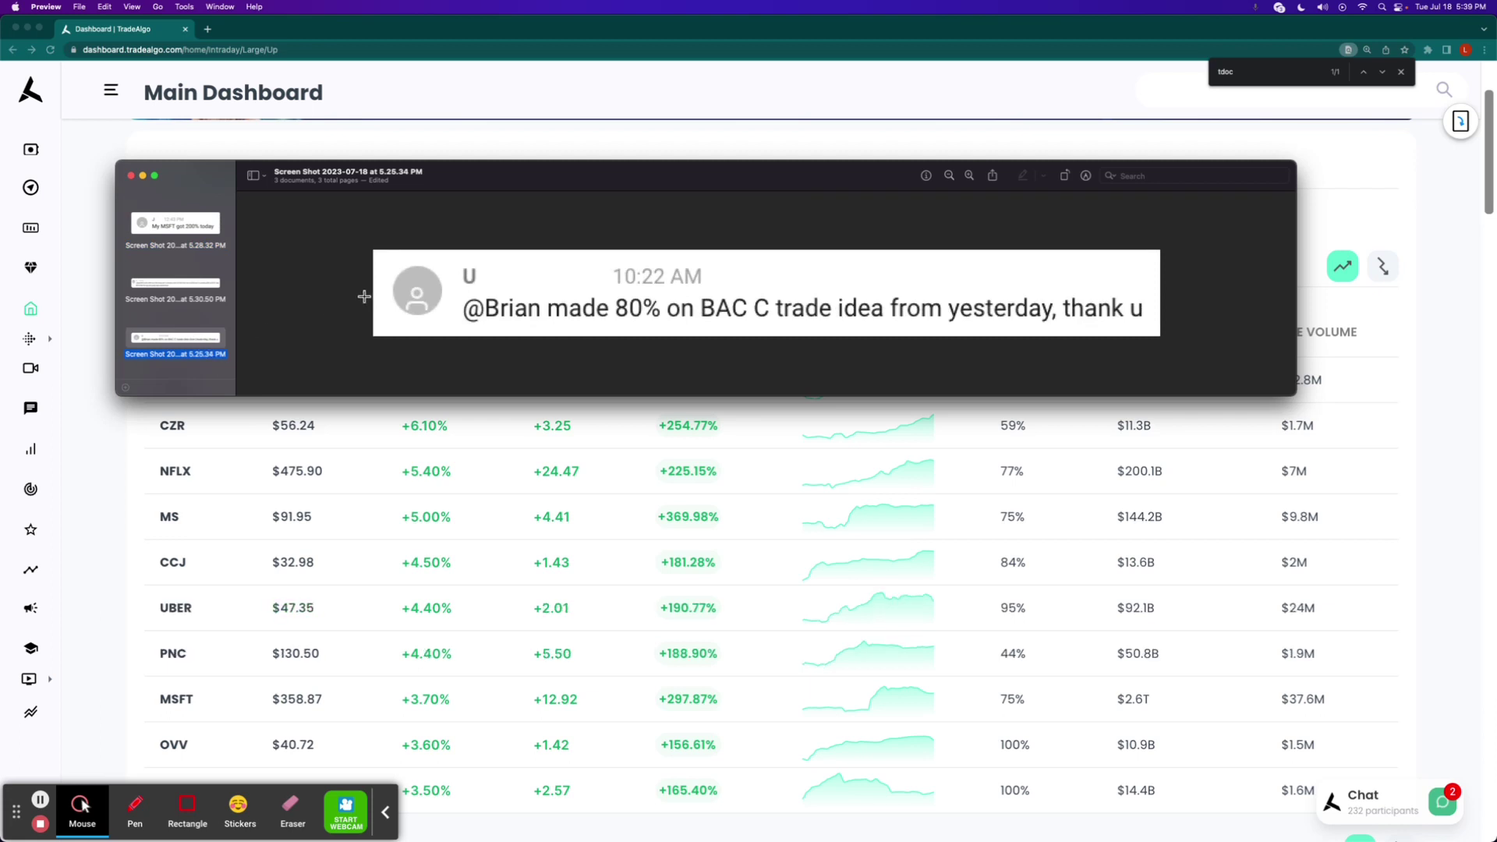
left_click_drag(482, 185, 494, 236)
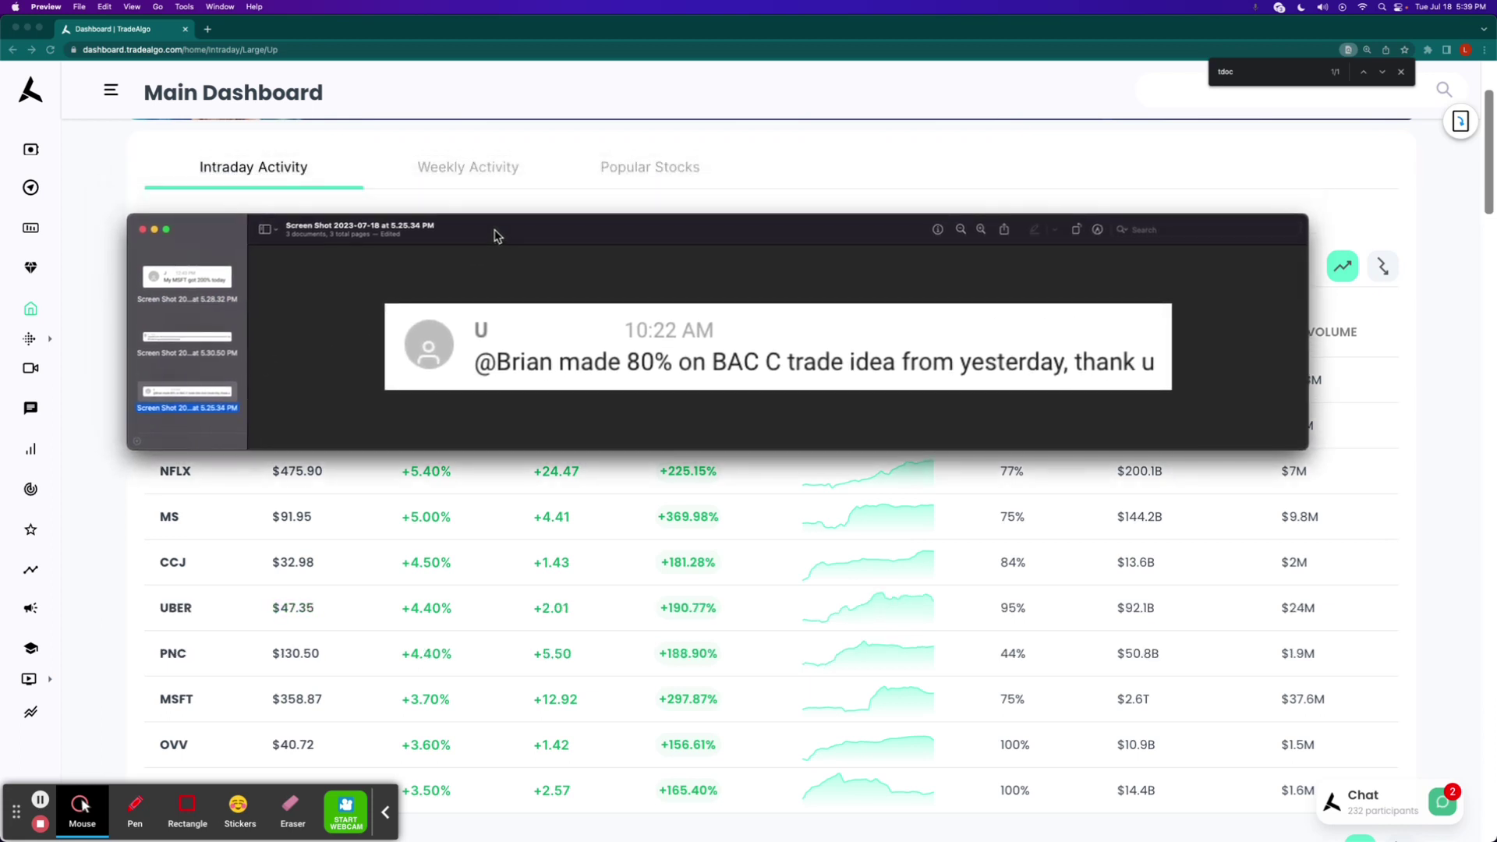
left_click(143, 230)
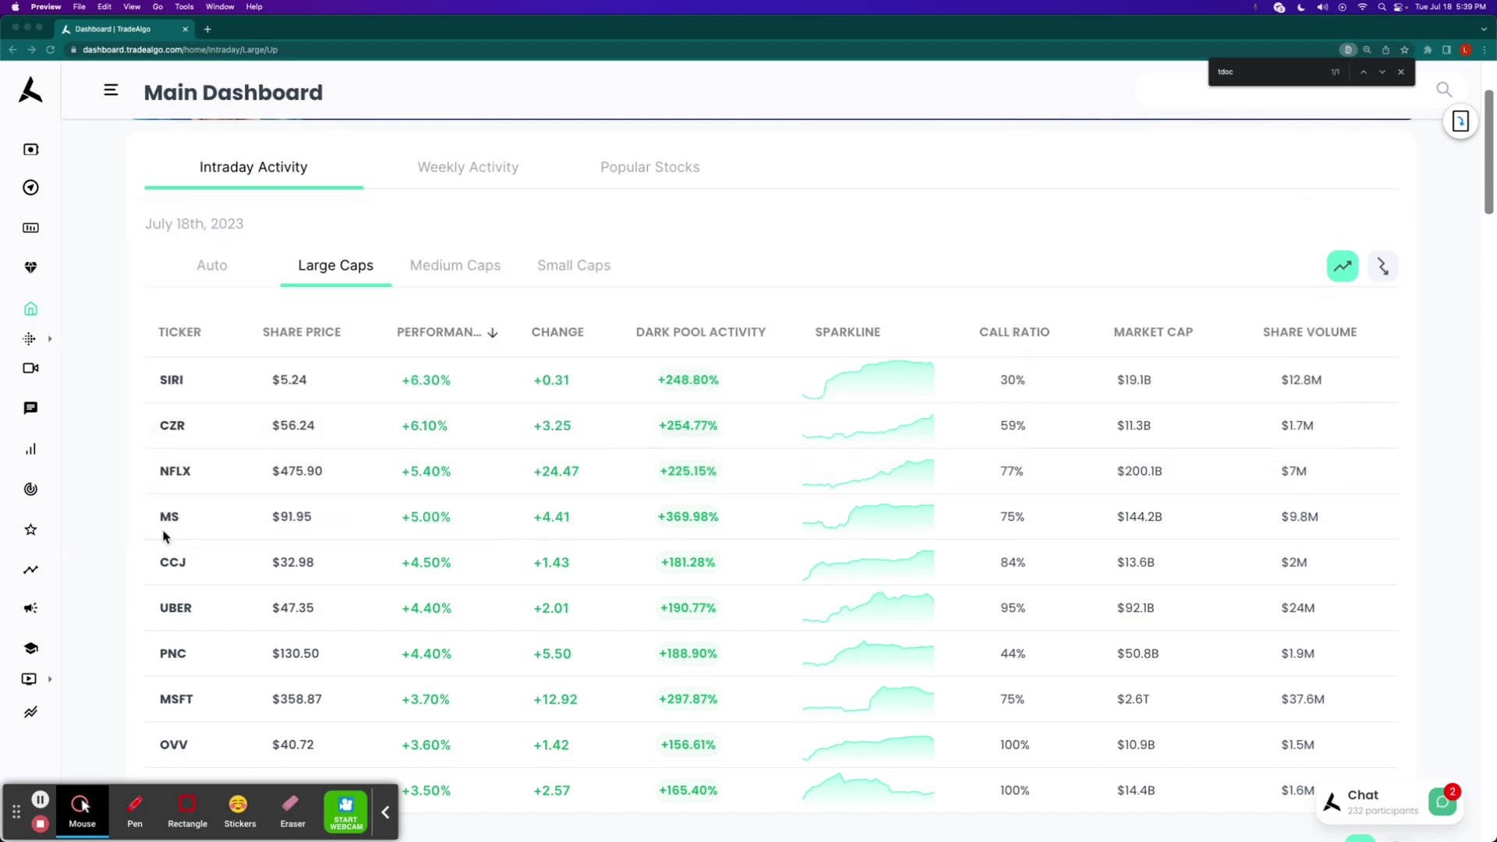